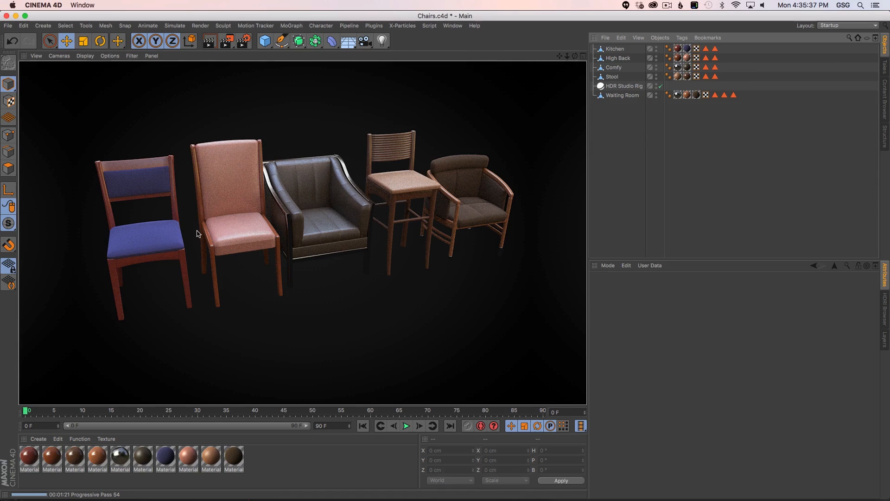
Hide the Waiting Room chair in both the editor and the renderer
{"action": "left_click", "coordinate": [508, 191]}
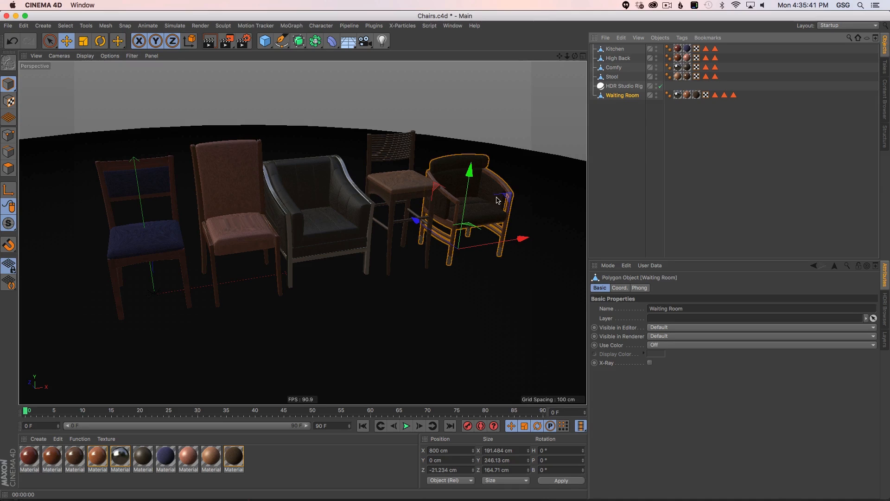
{"action": "double_click", "coordinate": [656, 93]}
{"action": "double_click", "coordinate": [656, 97]}
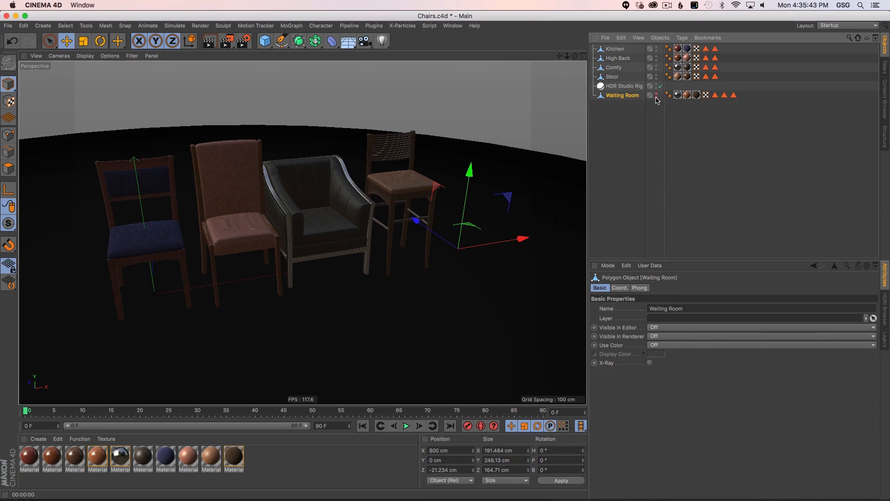
Disable the HDR Studio Rig so only the remaining four chairs are shown
{"action": "left_click", "coordinate": [623, 86]}
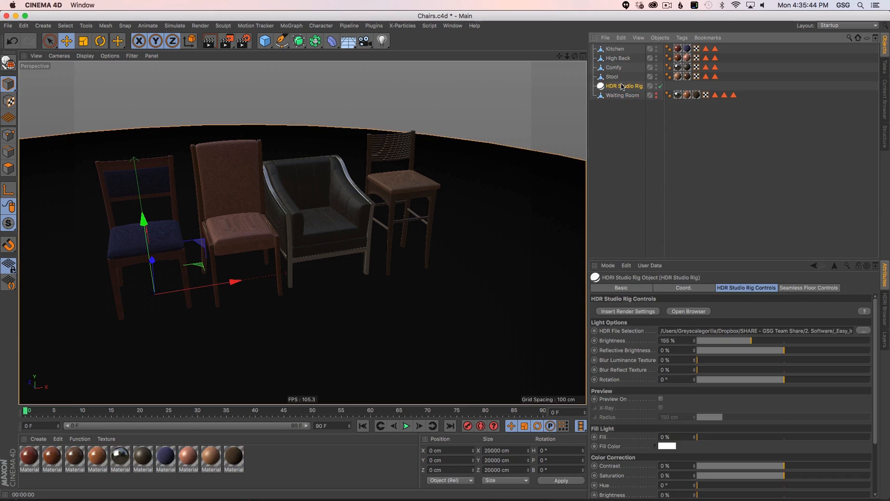
{"action": "left_click", "coordinate": [660, 86]}
{"action": "left_click_drag", "start_coordinate": [285, 222], "coordinate": [302, 232], "text": "alt"}
{"action": "middle_click_drag", "start_coordinate": [301, 232], "coordinate": [314, 241], "text": "alt"}
{"action": "mouse_move", "coordinate": [314, 241]}
{"action": "left_mouse_down", "text": "alt"}
{"action": "mouse_move", "coordinate": [354, 229]}
{"action": "mouse_move", "coordinate": [302, 248]}
{"action": "left_mouse_up", "text": "alt"}
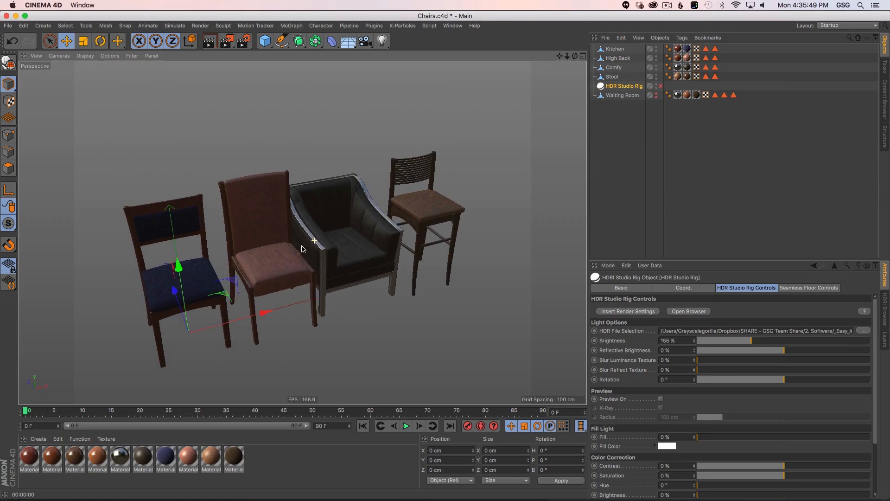
{"action": "middle_click_drag", "start_coordinate": [301, 248], "coordinate": [325, 236], "text": "alt"}
{"action": "left_click_drag", "start_coordinate": [325, 236], "coordinate": [327, 201], "text": "alt"}
Select the Kitchen, High Back, Comfy and Stool chairs in turn to identify each model
{"action": "left_click", "coordinate": [248, 283]}
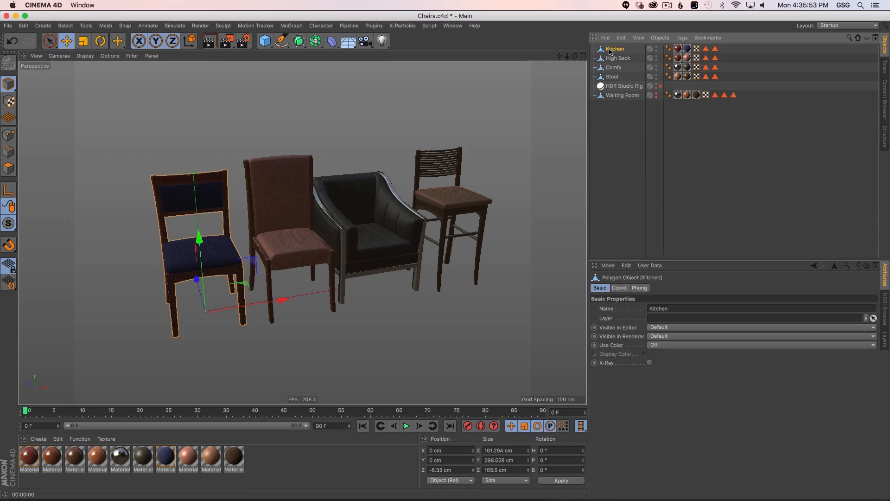
{"action": "left_click_drag", "start_coordinate": [259, 272], "coordinate": [201, 309], "text": "alt"}
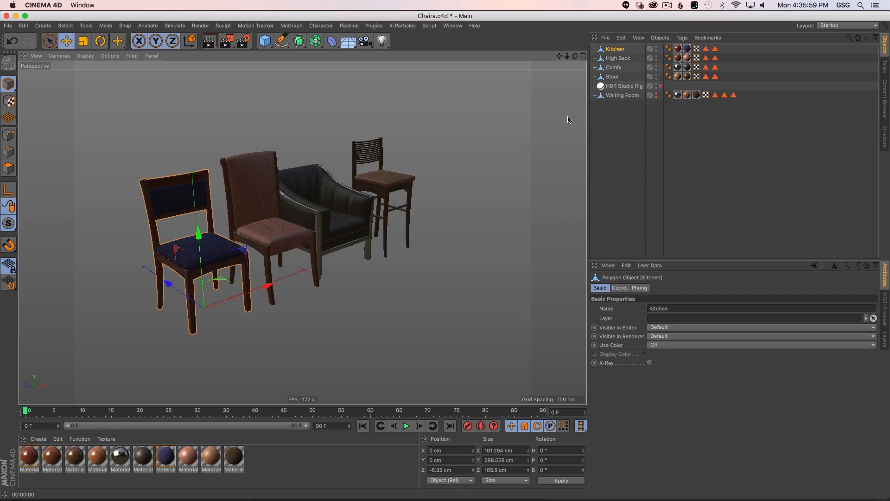
{"action": "left_click", "coordinate": [609, 58]}
{"action": "left_click", "coordinate": [612, 67]}
{"action": "left_click", "coordinate": [615, 77]}
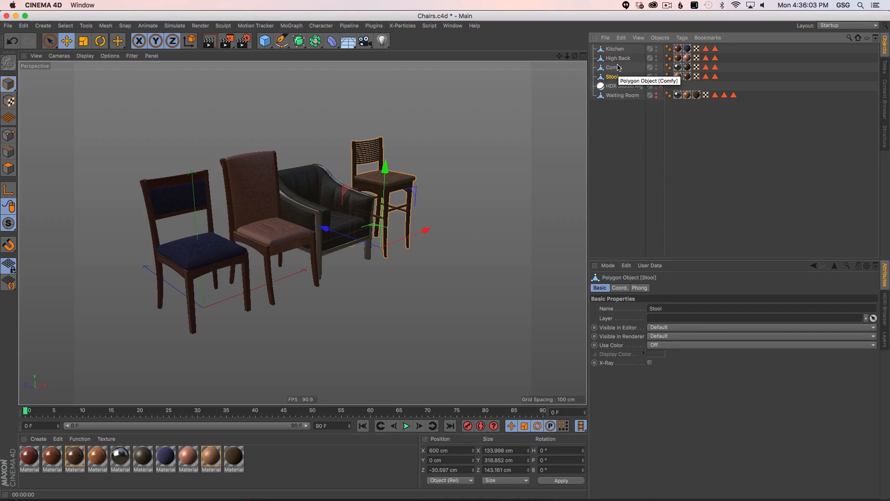
{"action": "mouse_move", "coordinate": [320, 204]}
{"action": "left_mouse_down", "text": "alt"}
{"action": "mouse_move", "coordinate": [286, 216]}
{"action": "mouse_move", "coordinate": [312, 201]}
{"action": "mouse_move", "coordinate": [307, 208]}
{"action": "left_mouse_up", "text": "alt"}
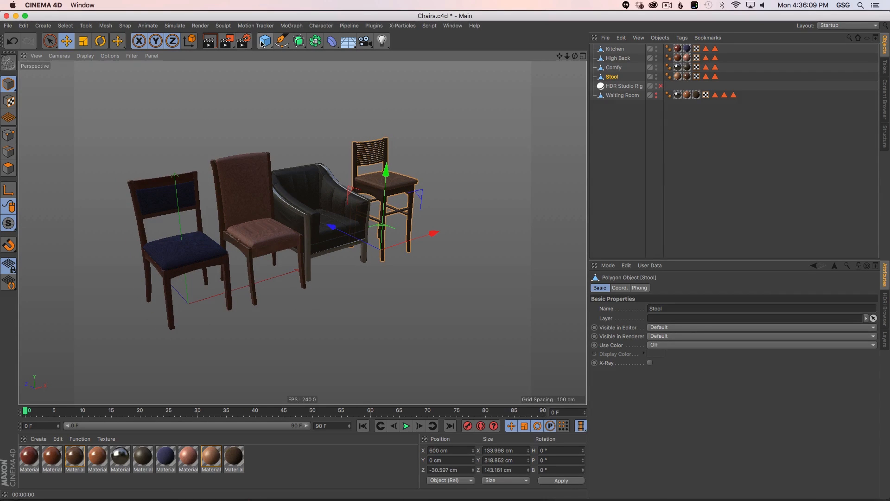
Deselect the chairs and add an Instance object to the scene
{"action": "left_click_drag", "start_coordinate": [261, 42], "coordinate": [522, 28]}
{"action": "left_click_drag", "start_coordinate": [314, 43], "coordinate": [645, 119]}
{"action": "left_click", "coordinate": [613, 121]}
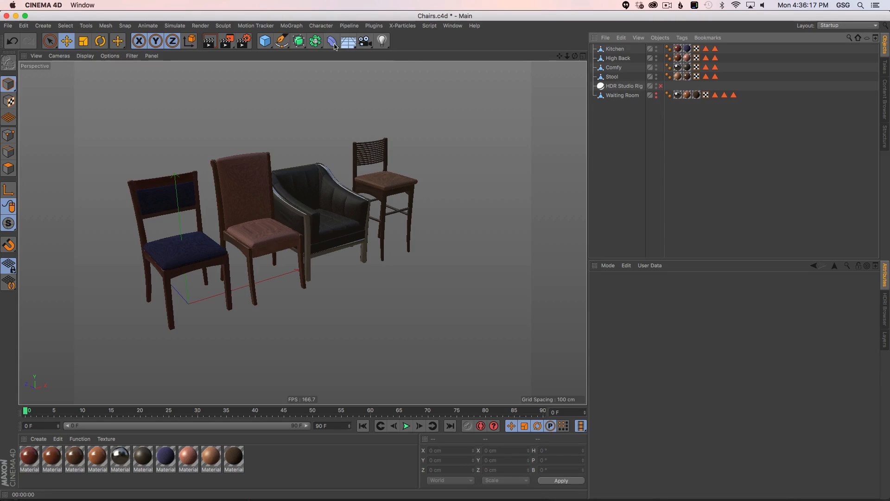
{"action": "left_click_drag", "start_coordinate": [315, 43], "coordinate": [519, 77]}
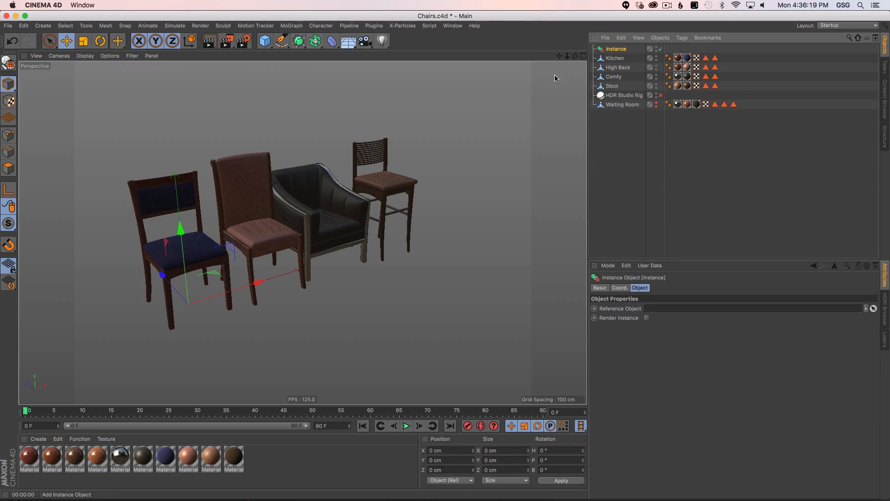
Group the Kitchen, High Back, Comfy and Stool chairs under one null and rename it Sym
{"action": "left_click", "coordinate": [613, 58]}
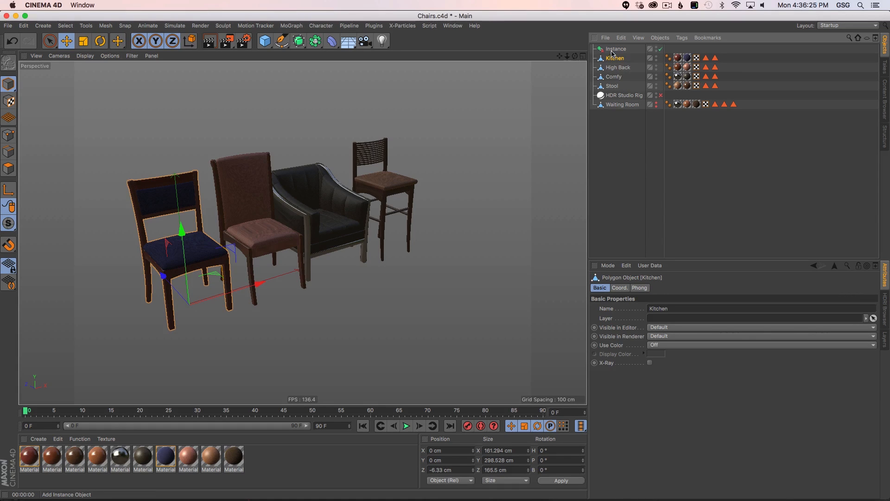
{"action": "left_click", "coordinate": [612, 86], "text": "shift"}
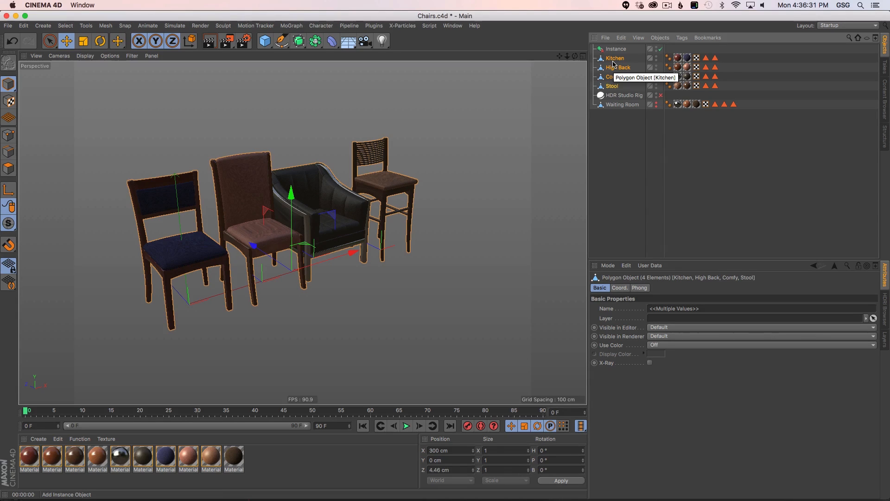
{"action": "key", "text": "alt+g"}
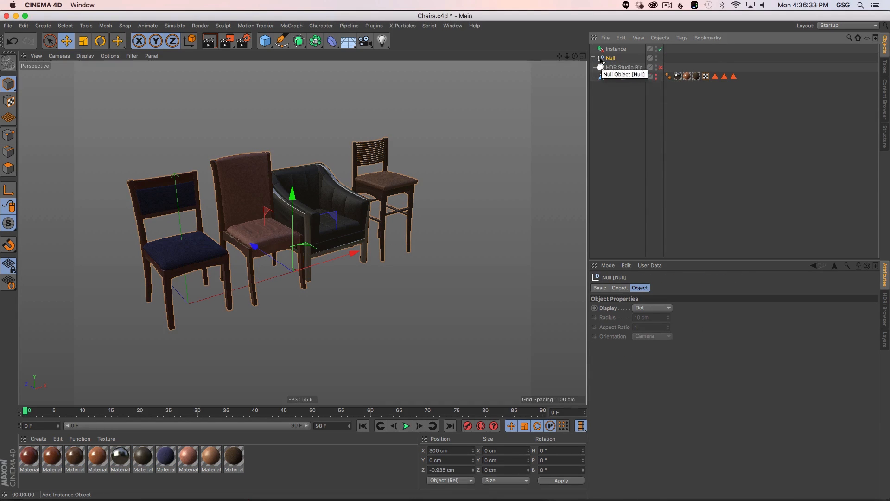
{"action": "left_click", "coordinate": [595, 59]}
{"action": "double_click", "coordinate": [610, 58]}
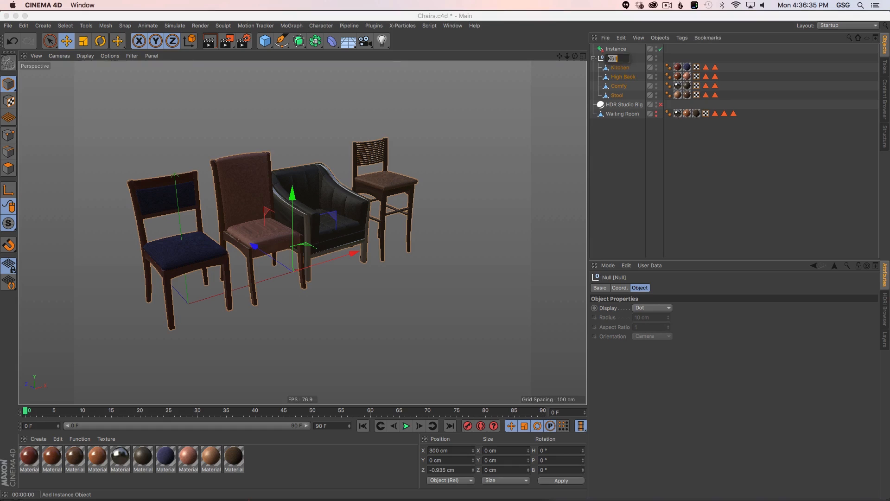
{"action": "type", "text": "Sym"}
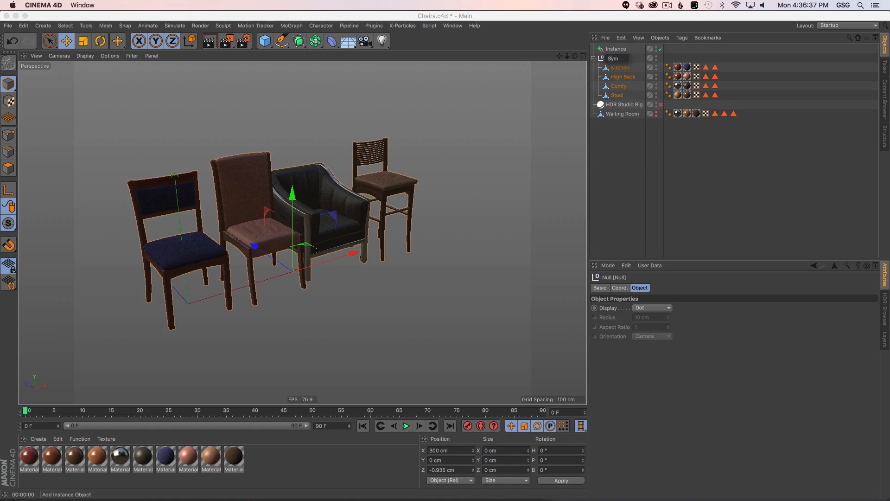
{"action": "key", "text": "Return"}
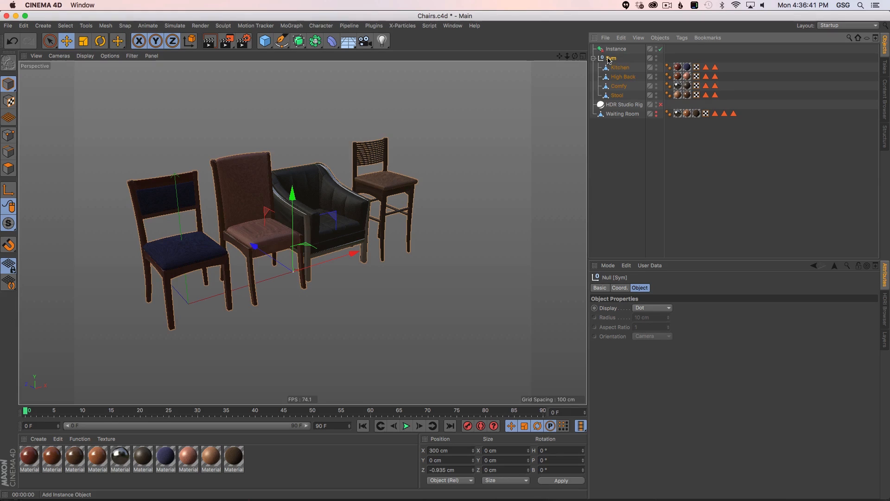
Hide the Sym group in the editor and renderer, and make it a child of the Instance object
{"action": "left_click", "coordinate": [656, 58]}
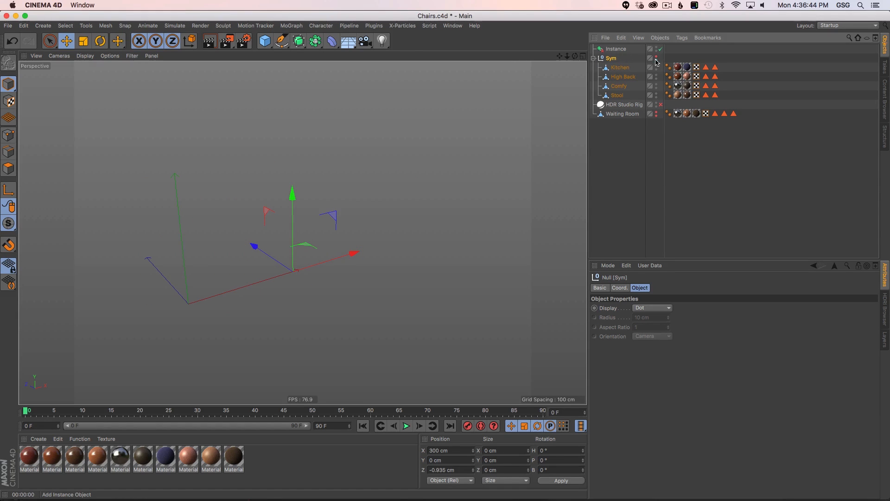
{"action": "left_click_drag", "start_coordinate": [612, 60], "coordinate": [616, 49]}
{"action": "left_click", "coordinate": [616, 48]}
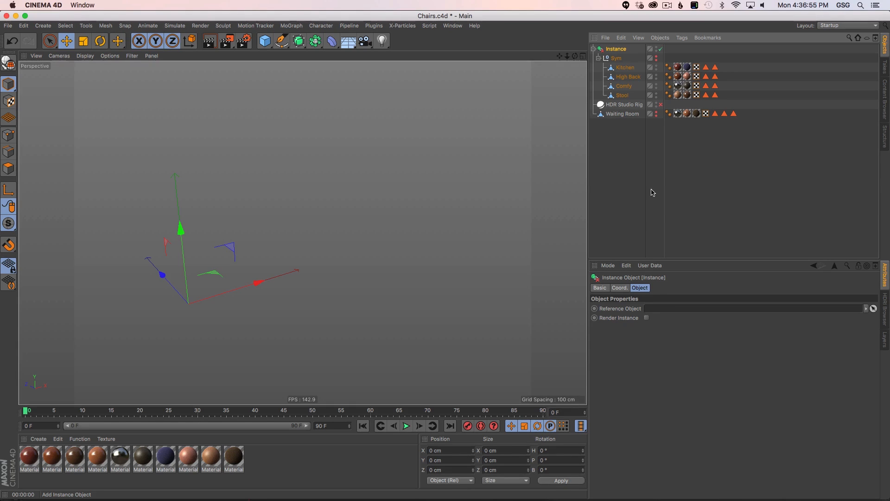
Assign Kitchen, High Back and finally Comfy in turn as the Instance's reference object
{"action": "left_click", "coordinate": [625, 68]}
{"action": "left_click_drag", "start_coordinate": [625, 69], "coordinate": [660, 309]}
{"action": "left_click_drag", "start_coordinate": [224, 288], "coordinate": [204, 273], "text": "alt"}
{"action": "left_click_drag", "start_coordinate": [622, 78], "coordinate": [665, 308]}
{"action": "left_click_drag", "start_coordinate": [624, 87], "coordinate": [670, 309]}
{"action": "left_click_drag", "start_coordinate": [255, 255], "coordinate": [273, 258], "text": "alt"}
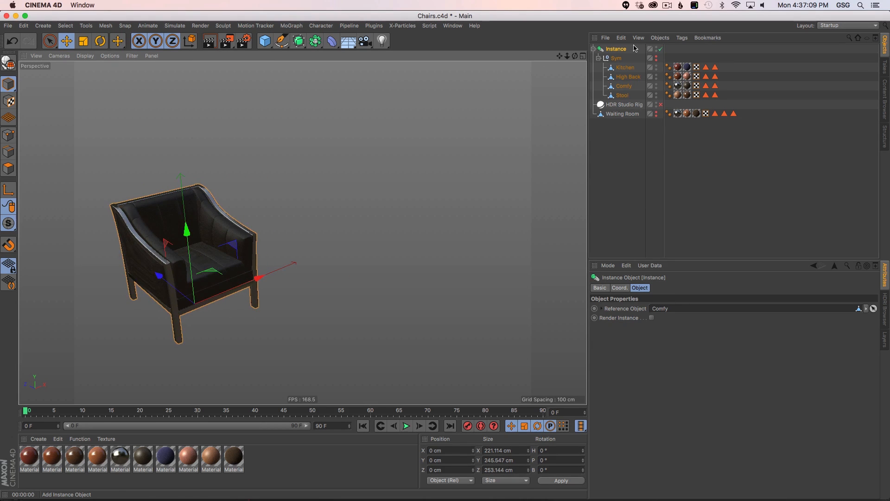
Rename the Instance object as Chair Instance
{"action": "double_click", "coordinate": [617, 49]}
{"action": "type", "text": "Chair Instance"}
{"action": "key", "text": "Return"}
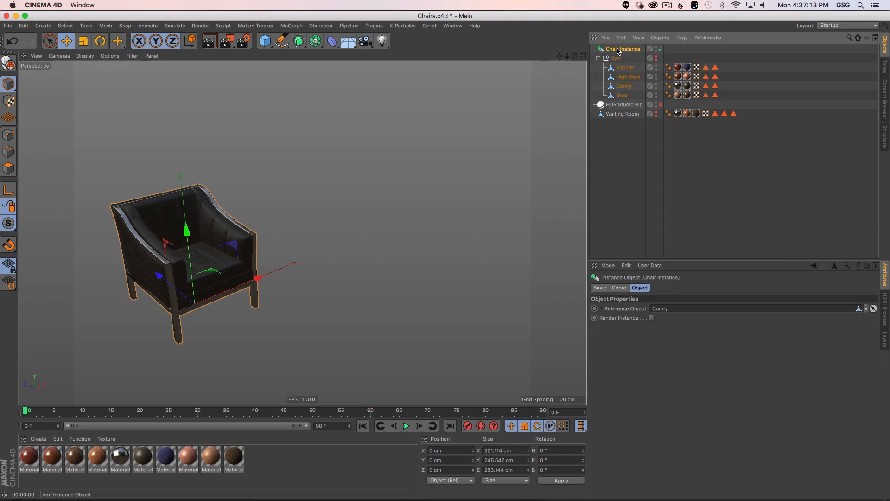
{"action": "right_click", "coordinate": [617, 50]}
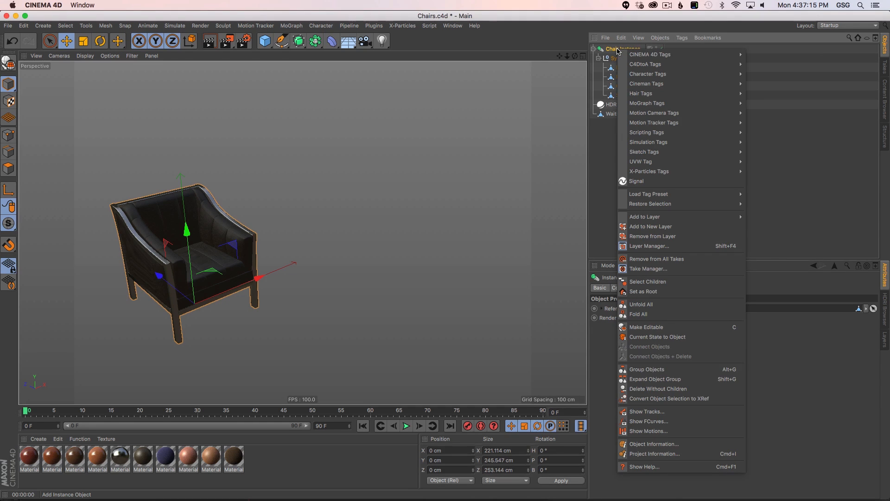
{"action": "left_click", "coordinate": [604, 33]}
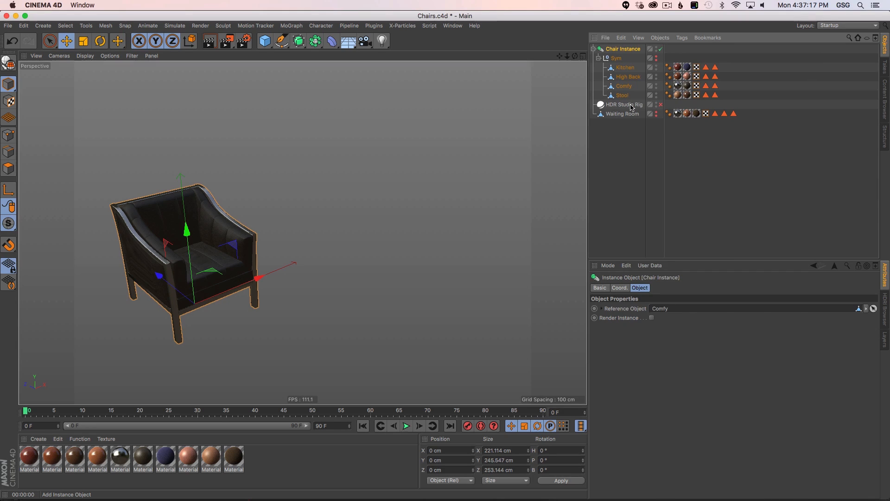
Add a user data entry to Chair Instance with data type Integer and the Radio Buttons interface
{"action": "left_click", "coordinate": [655, 266]}
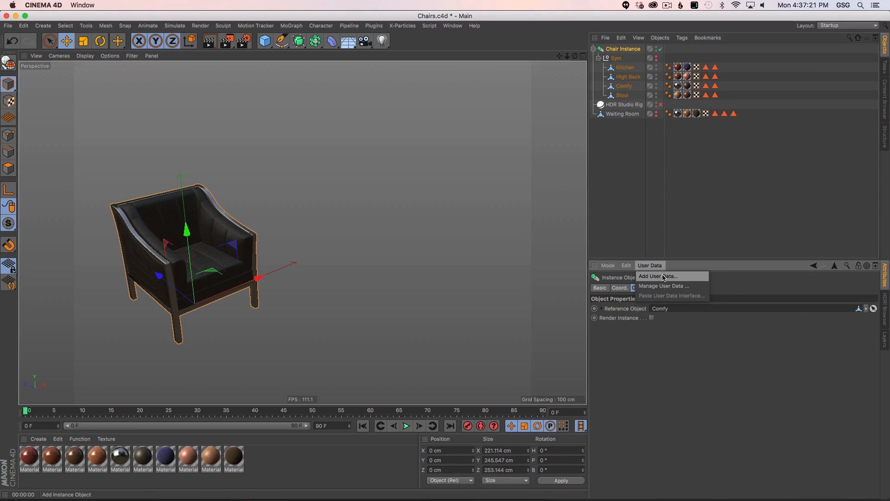
{"action": "left_click", "coordinate": [663, 277]}
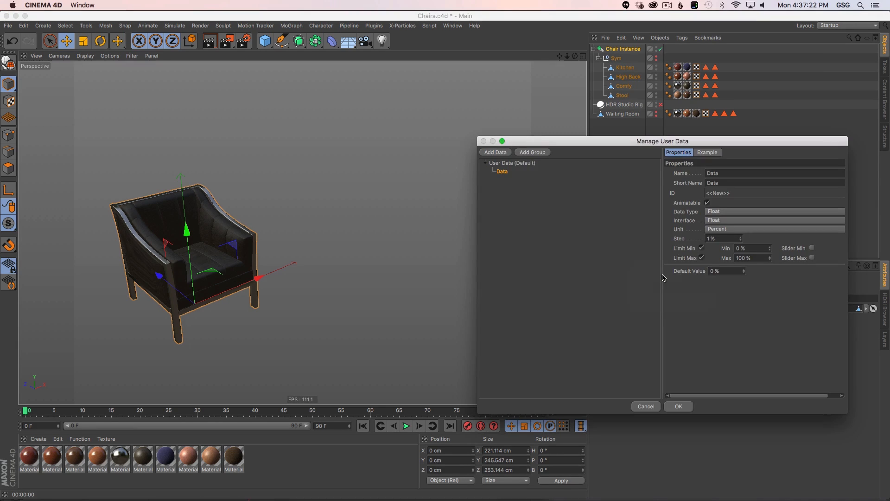
{"action": "left_click", "coordinate": [715, 212]}
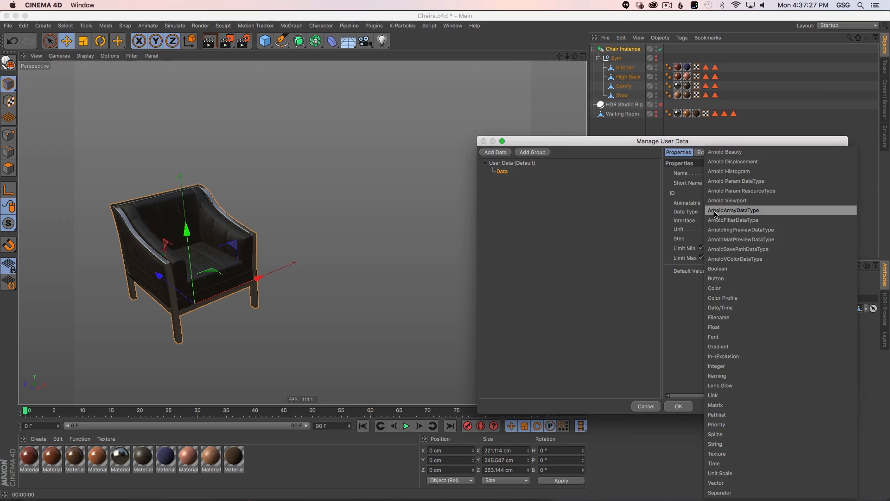
{"action": "left_click", "coordinate": [726, 368]}
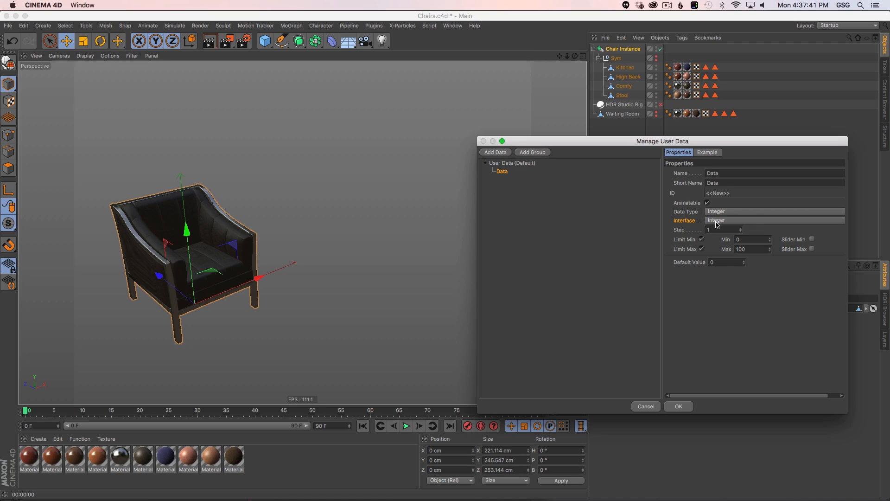
{"action": "left_click", "coordinate": [716, 221]}
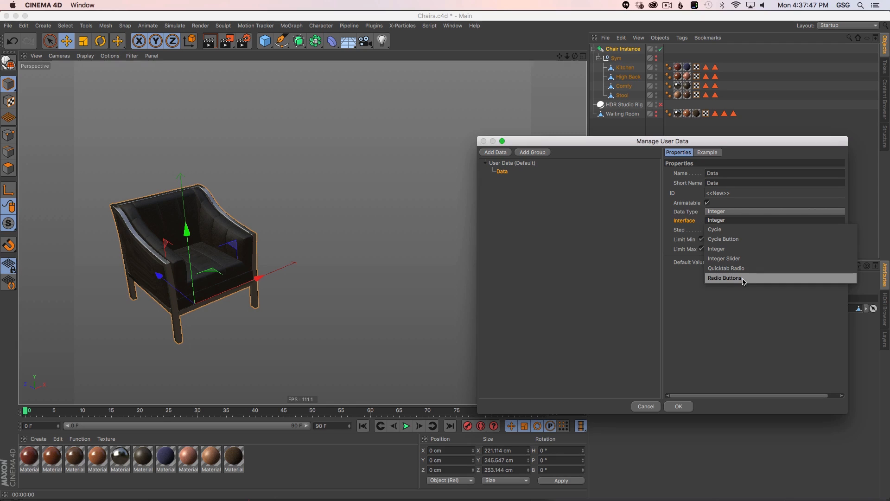
{"action": "left_click", "coordinate": [724, 277]}
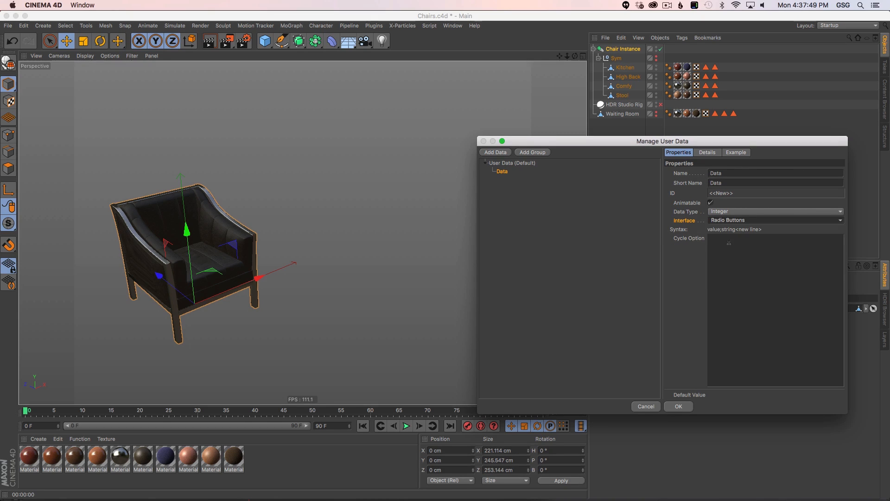
Enter the cycle options 0;Kitchen, 1;Highback, 2;Comfy and 3;Stool for the user data, one per line
{"action": "left_click_drag", "start_coordinate": [677, 141], "coordinate": [450, 127]}
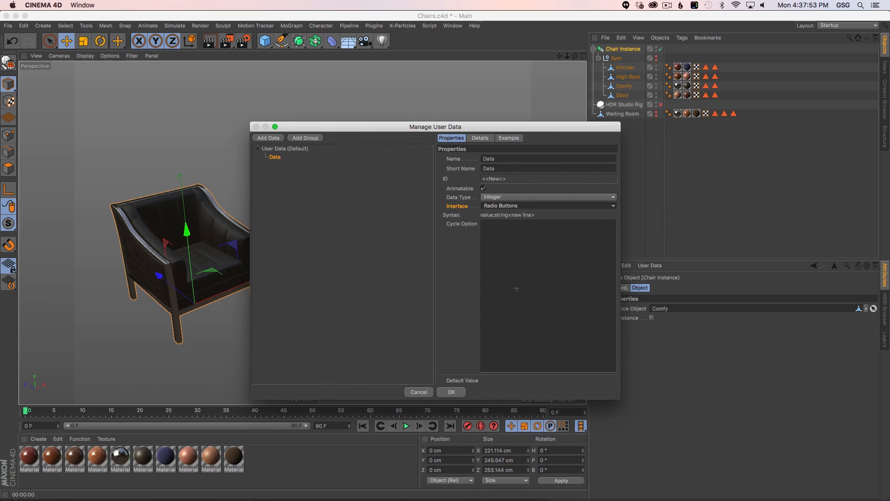
{"action": "left_click_drag", "start_coordinate": [539, 128], "coordinate": [436, 118]}
{"action": "left_click", "coordinate": [428, 239]}
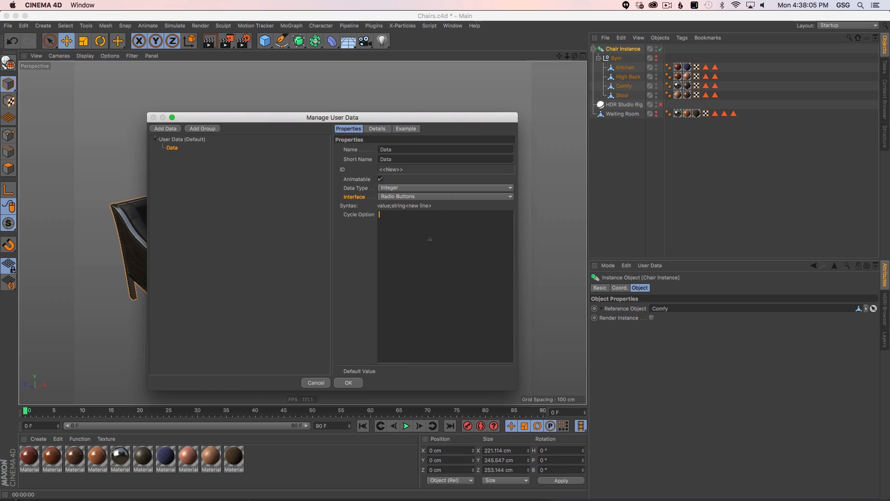
{"action": "type", "text": "0"}
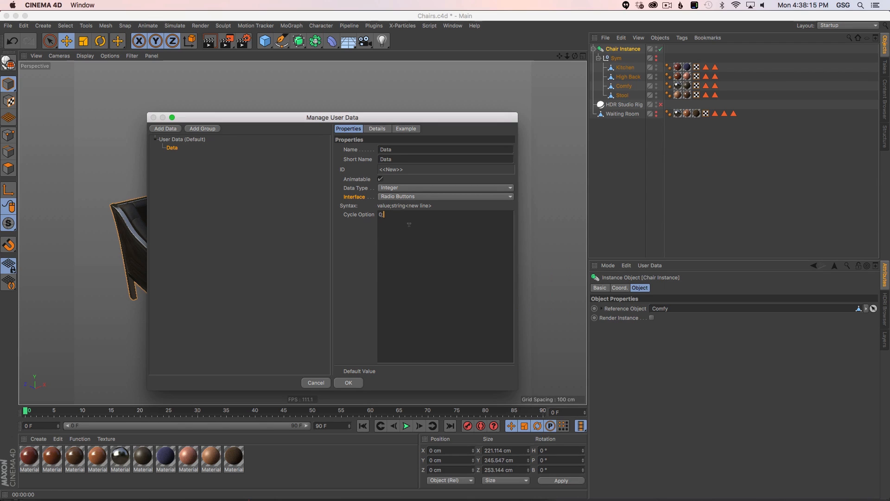
{"action": "type", "text": "e"}
{"action": "type", "text": "fy "}
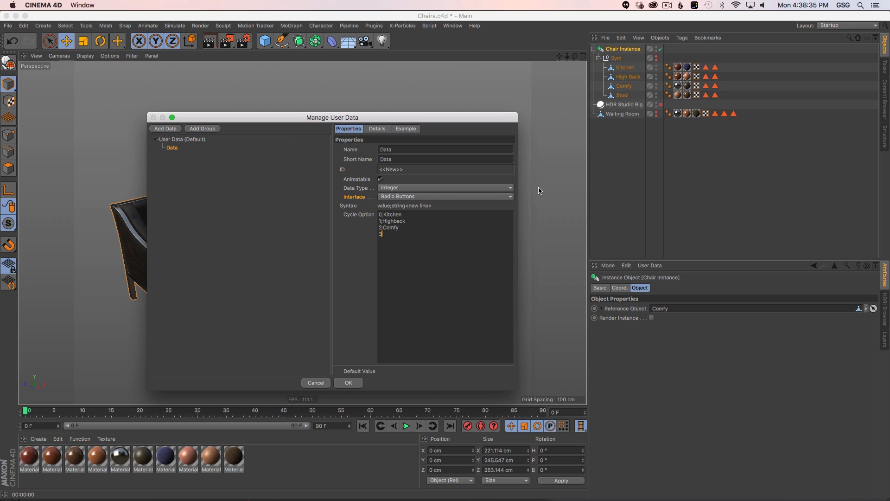
{"action": "type", "text": "3;Stool"}
Name the user data entry Chair Type and accept the user data settings
{"action": "left_click_drag", "start_coordinate": [444, 269], "coordinate": [355, 152]}
{"action": "left_click", "coordinate": [429, 151]}
{"action": "left_click_drag", "start_coordinate": [430, 154], "coordinate": [345, 137]}
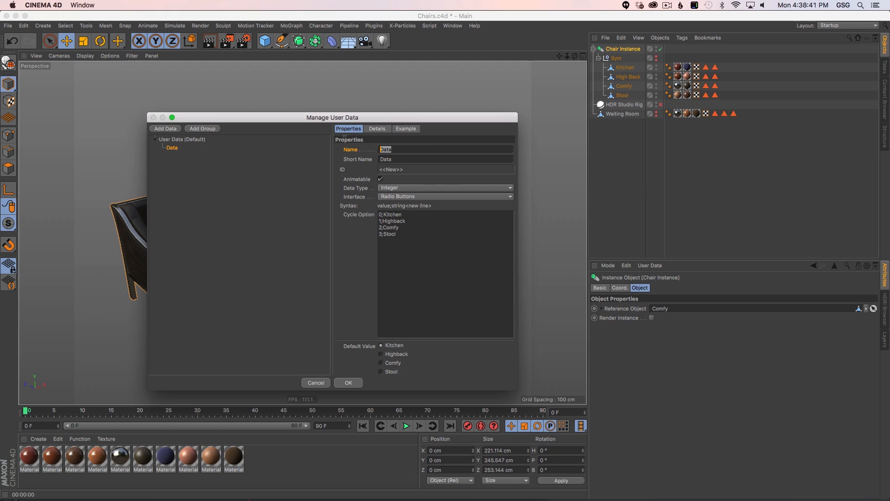
{"action": "type", "text": "Chair"}
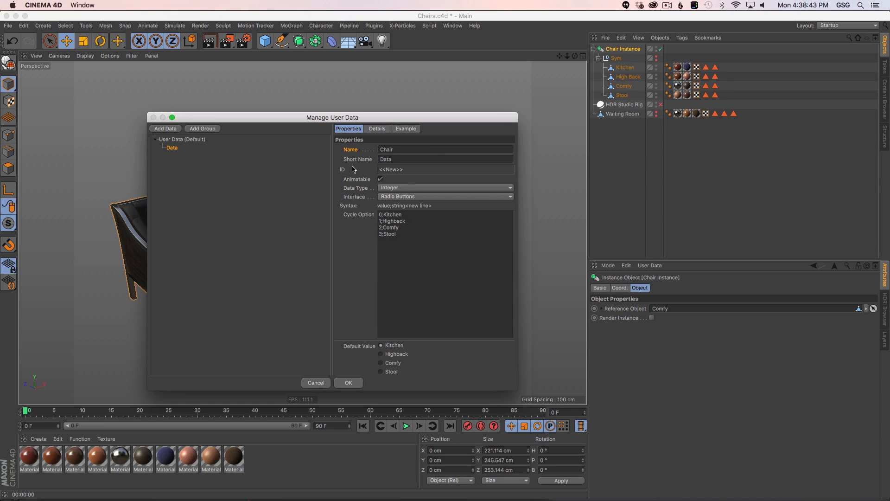
{"action": "type", "text": " Type"}
{"action": "key", "text": "Tab"}
{"action": "left_click", "coordinate": [349, 383]}
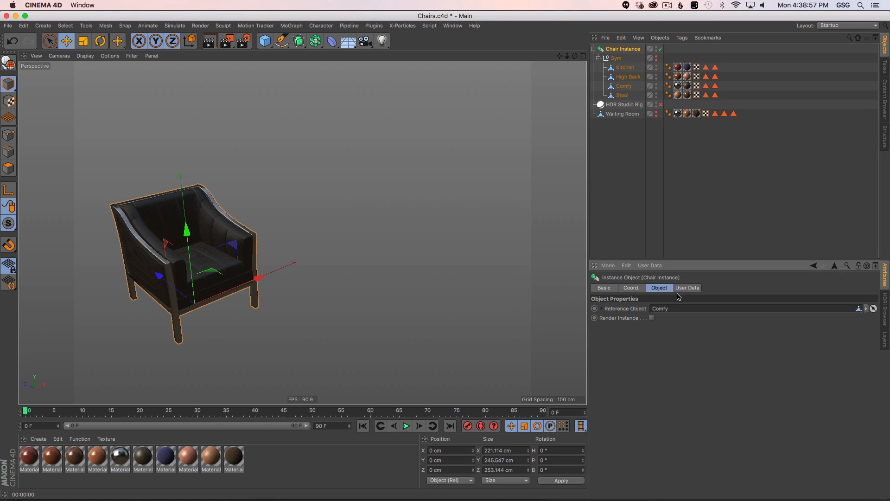
Try out the Chair Type user data by choosing Highback and returning to Kitchen
{"action": "left_click", "coordinate": [686, 288]}
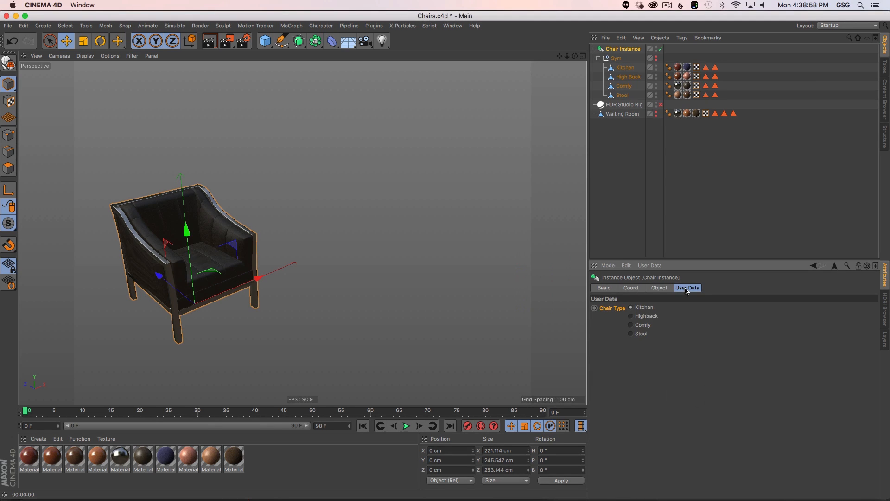
{"action": "left_click", "coordinate": [646, 316]}
{"action": "left_click", "coordinate": [643, 307]}
Add a new group named Chair to the user data of Chair Instance
{"action": "left_click", "coordinate": [651, 265]}
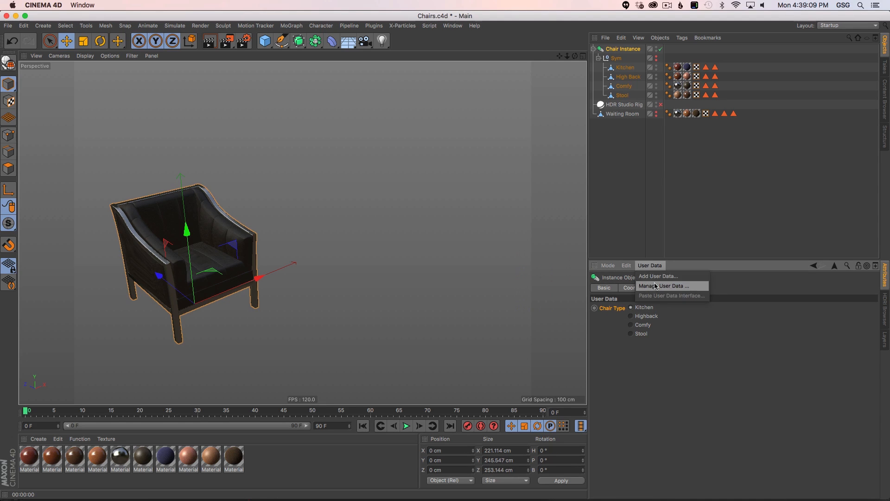
{"action": "left_click", "coordinate": [655, 286]}
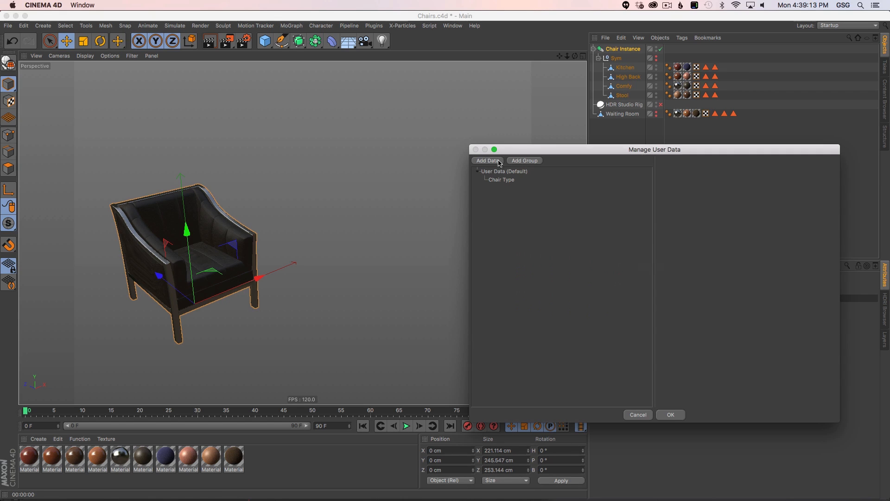
{"action": "left_click", "coordinate": [524, 160]}
{"action": "double_click", "coordinate": [709, 173]}
{"action": "type", "text": "Chair"}
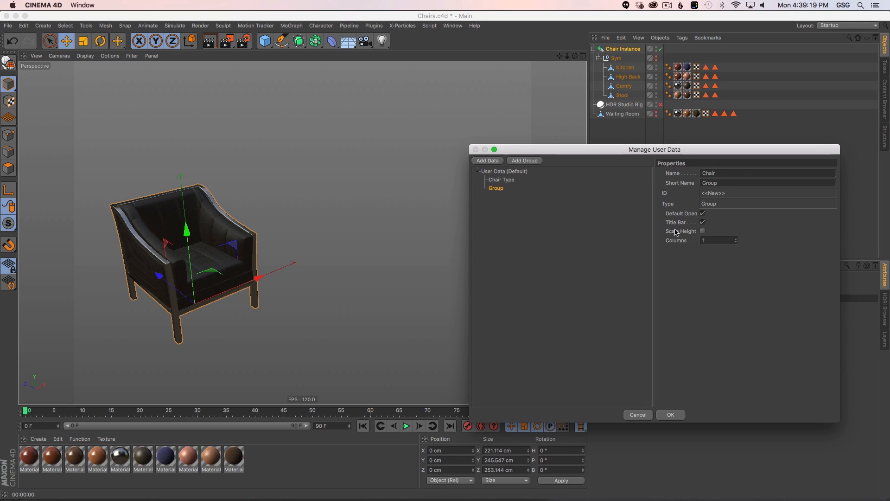
{"action": "key", "text": "Return"}
Place the Chair Type entry inside the Chair group, accept the user data changes and display only the Chair attributes
{"action": "mouse_move", "coordinate": [494, 191]}
{"action": "left_mouse_down"}
{"action": "mouse_move", "coordinate": [497, 218]}
{"action": "mouse_move", "coordinate": [485, 179]}
{"action": "mouse_move", "coordinate": [510, 184]}
{"action": "mouse_move", "coordinate": [511, 192]}
{"action": "mouse_move", "coordinate": [490, 190]}
{"action": "left_mouse_up"}
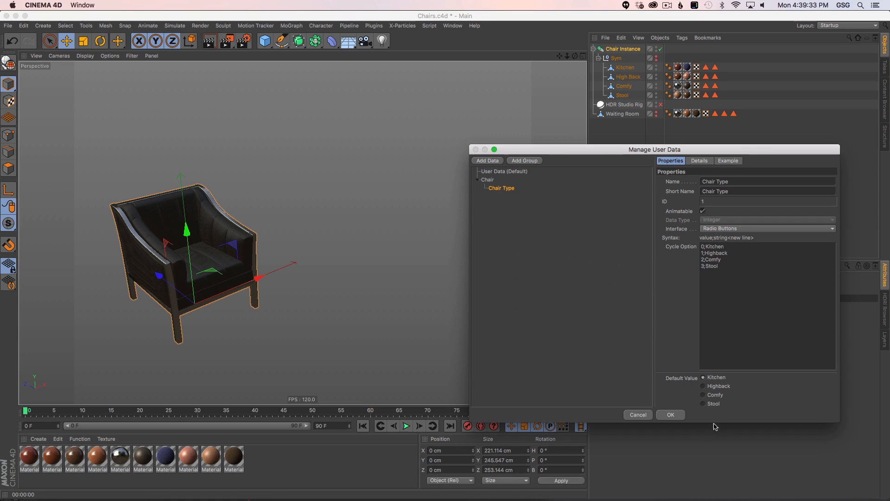
{"action": "left_click", "coordinate": [680, 415]}
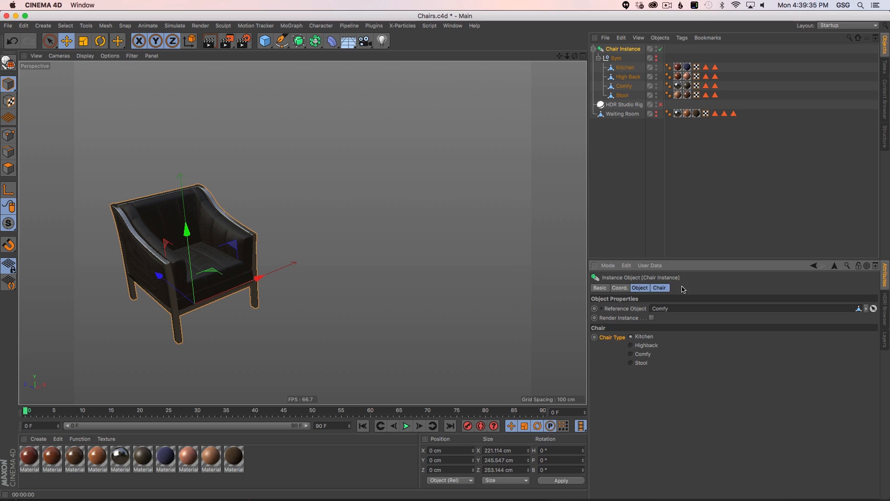
{"action": "left_click", "coordinate": [658, 288]}
{"action": "left_click", "coordinate": [659, 289]}
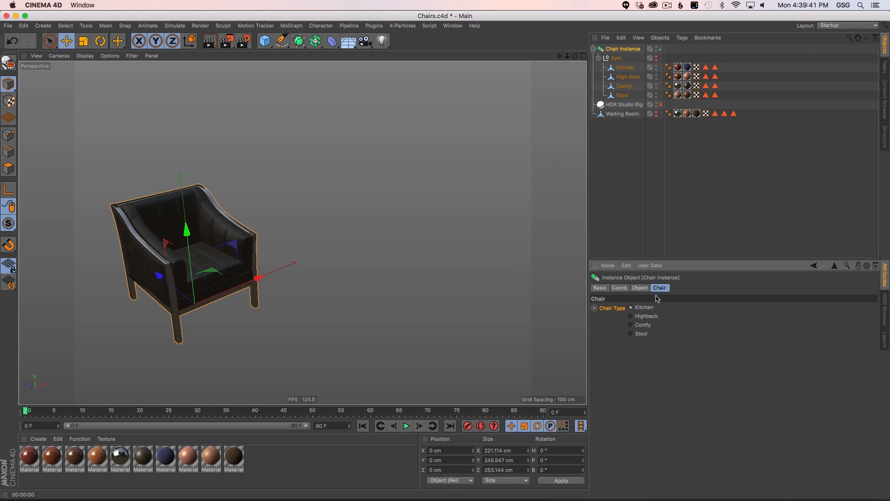
Add an XPresso tag to Chair Instance and enlarge the XPresso Editor window towards the upper left
{"action": "right_click", "coordinate": [624, 51]}
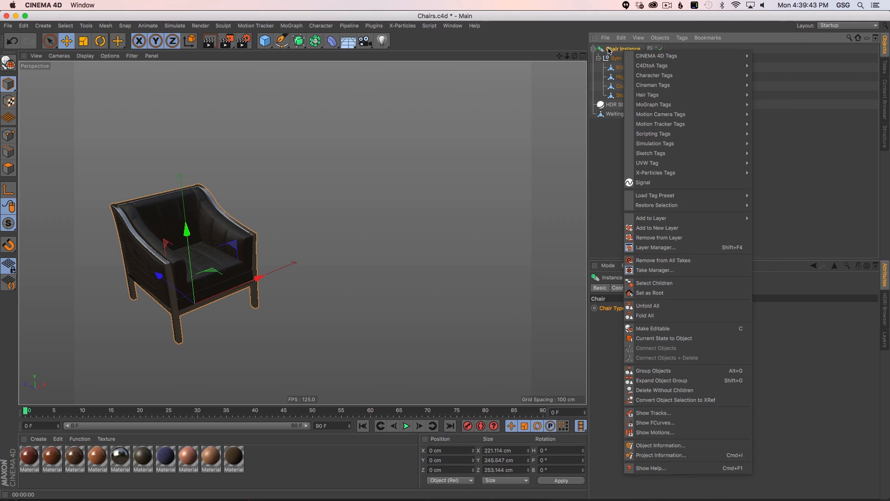
{"action": "mouse_move", "coordinate": [641, 55]}
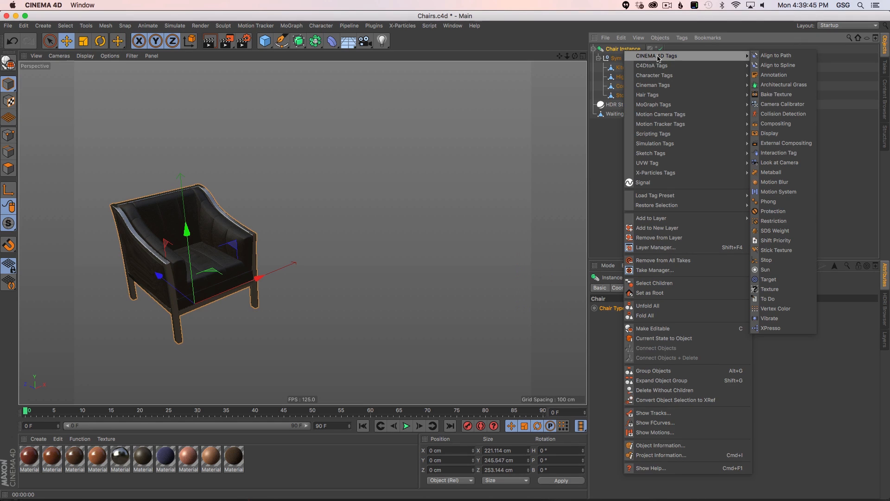
{"action": "left_click", "coordinate": [772, 328]}
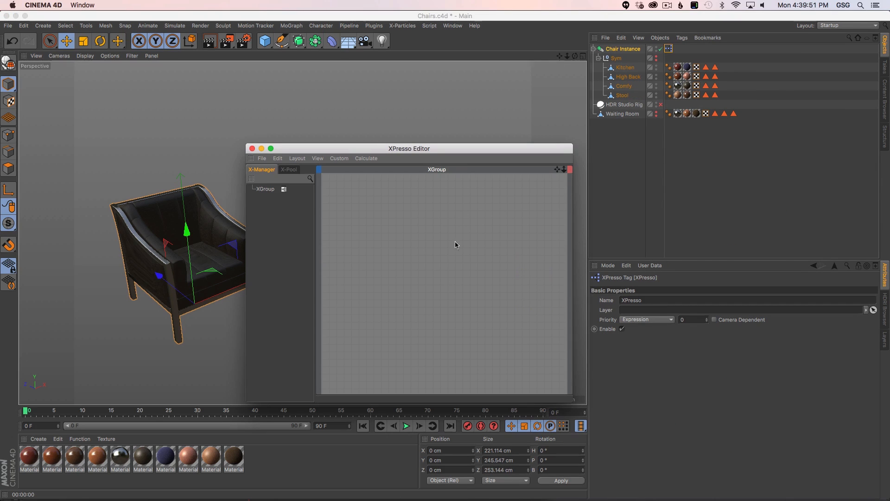
{"action": "left_click_drag", "start_coordinate": [246, 144], "coordinate": [110, 67]}
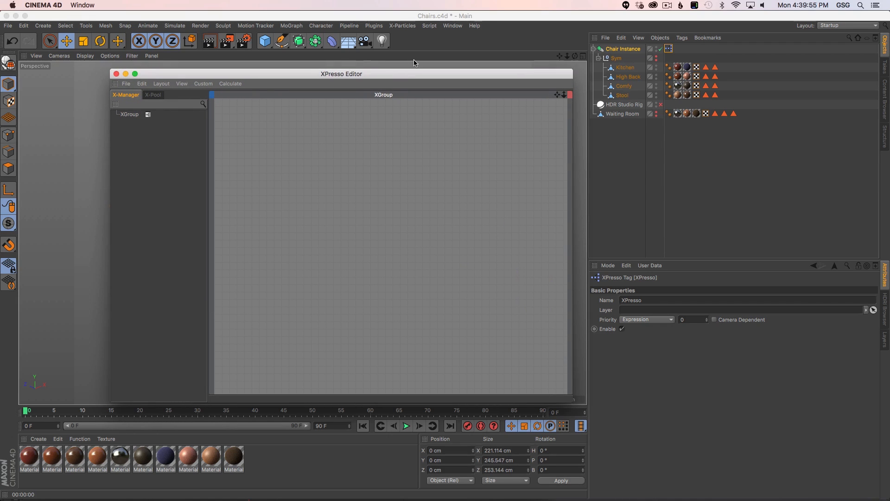
Add a Chair Instance node to the XPresso graph and give it a Chair Type output port
{"action": "left_click", "coordinate": [634, 51]}
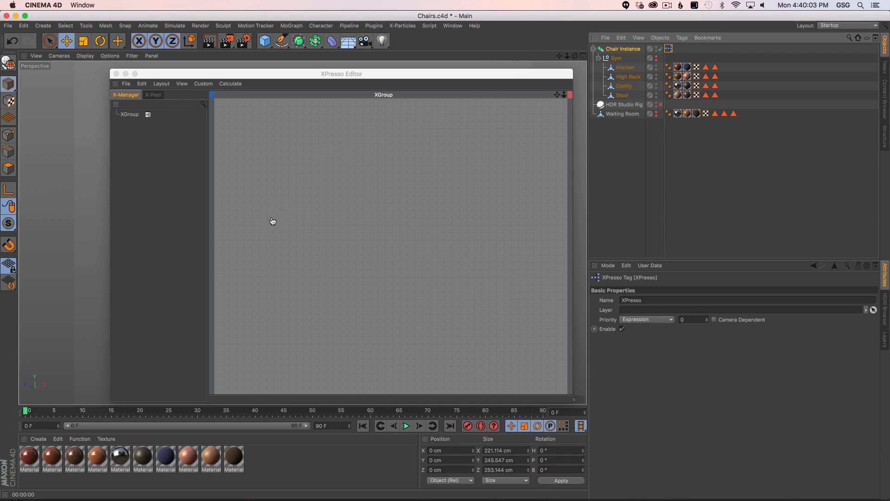
{"action": "left_click_drag", "start_coordinate": [279, 217], "coordinate": [267, 228]}
{"action": "left_click", "coordinate": [286, 224]}
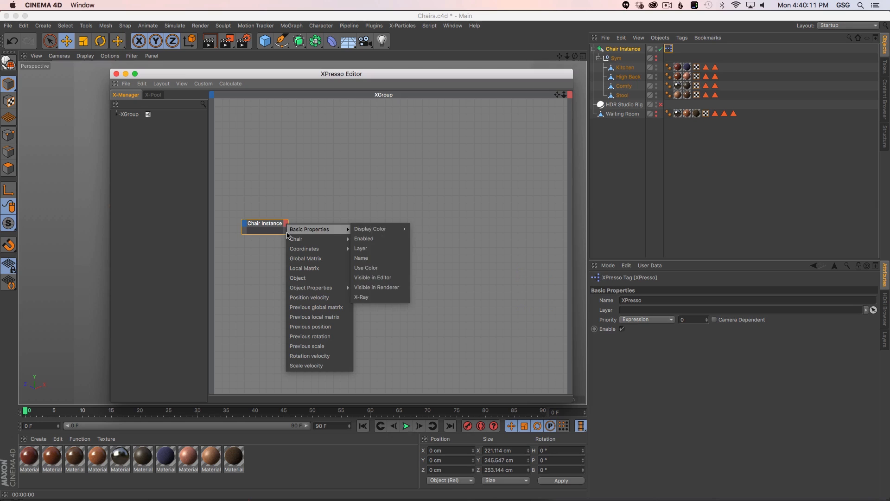
{"action": "mouse_move", "coordinate": [294, 240]}
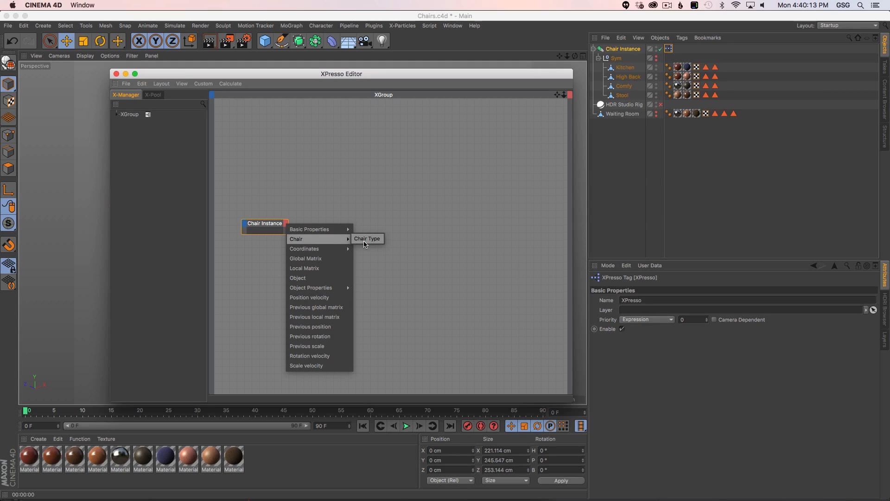
{"action": "left_click", "coordinate": [439, 107]}
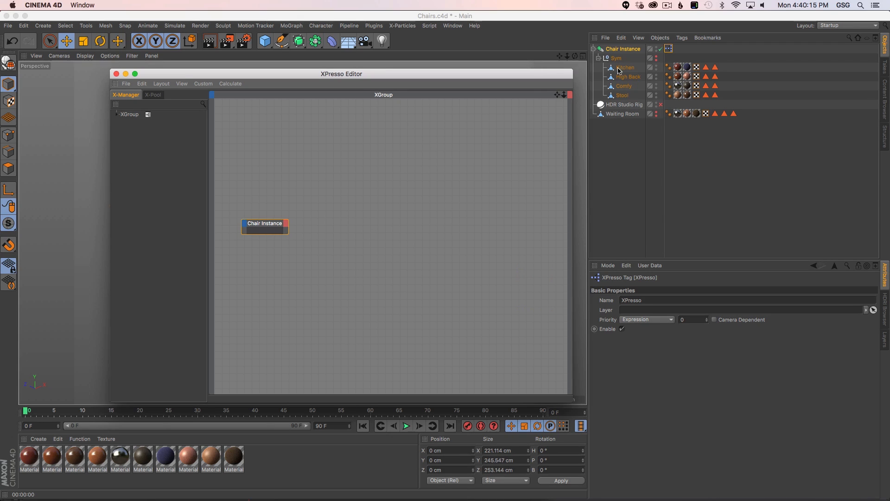
{"action": "left_click", "coordinate": [611, 50]}
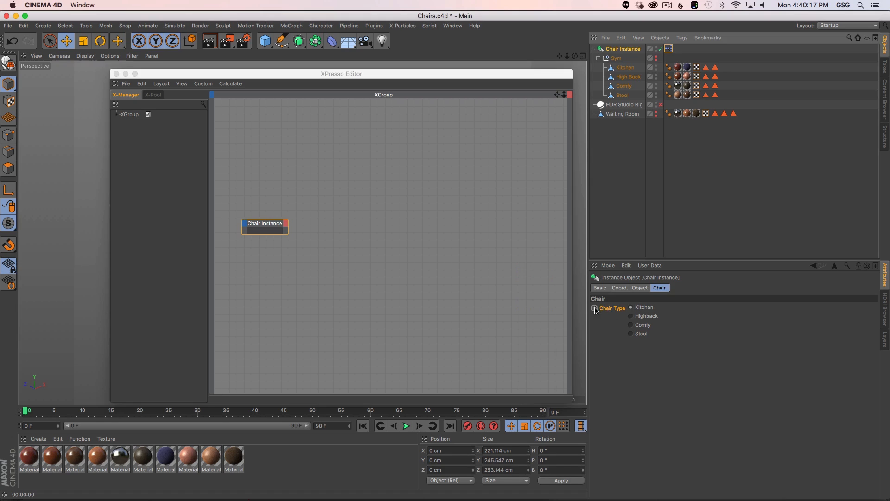
{"action": "left_click_drag", "start_coordinate": [611, 308], "coordinate": [288, 230]}
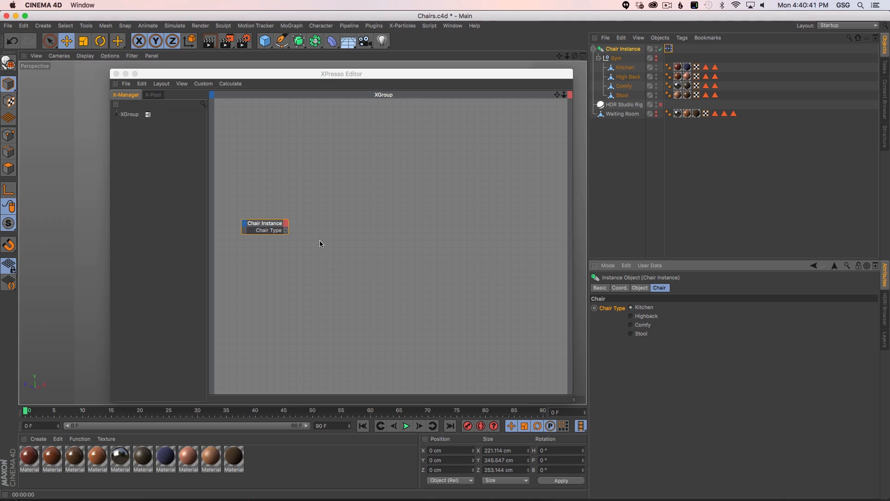
Add a Condition logic node beside the Chair Instance node and connect Chair Type to its Switch input
{"action": "right_click", "coordinate": [343, 246]}
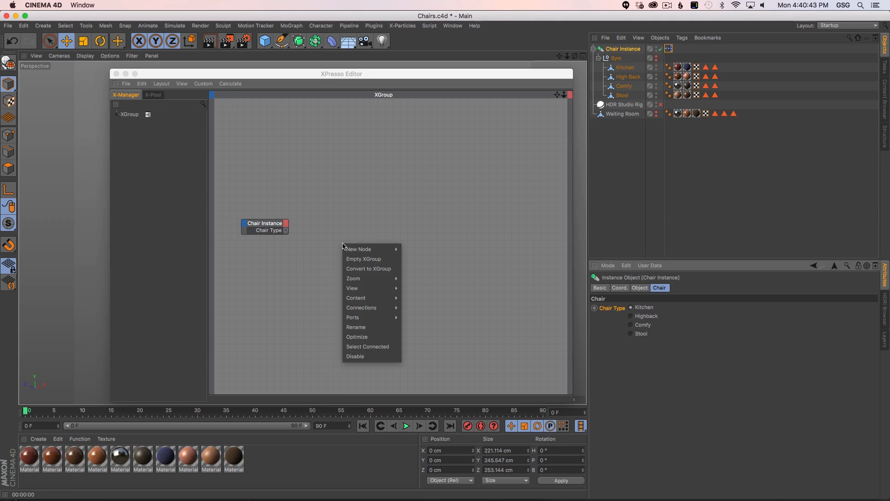
{"action": "mouse_move", "coordinate": [346, 251]}
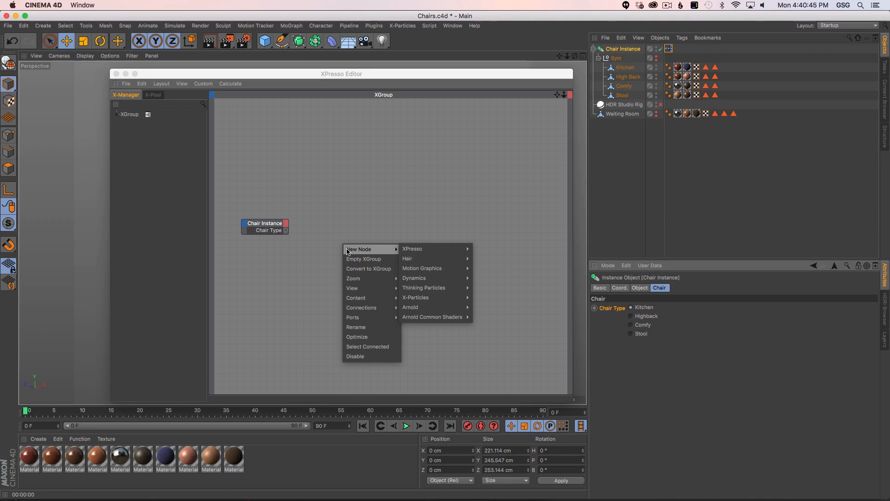
{"action": "mouse_move", "coordinate": [415, 250]}
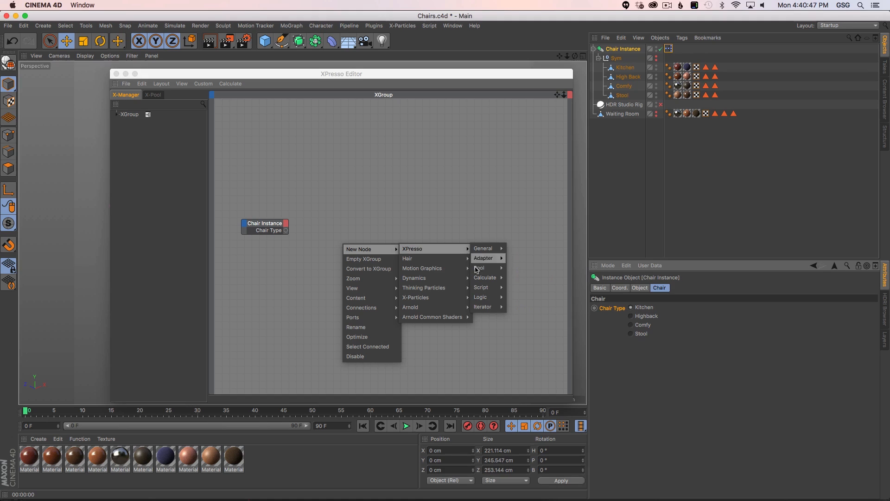
{"action": "mouse_move", "coordinate": [485, 301]}
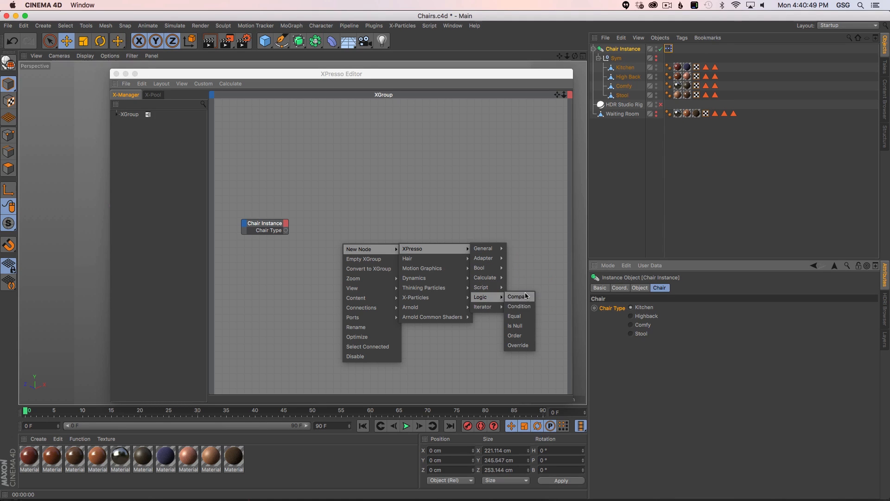
{"action": "left_click", "coordinate": [524, 307]}
{"action": "left_click_drag", "start_coordinate": [350, 231], "coordinate": [364, 239]}
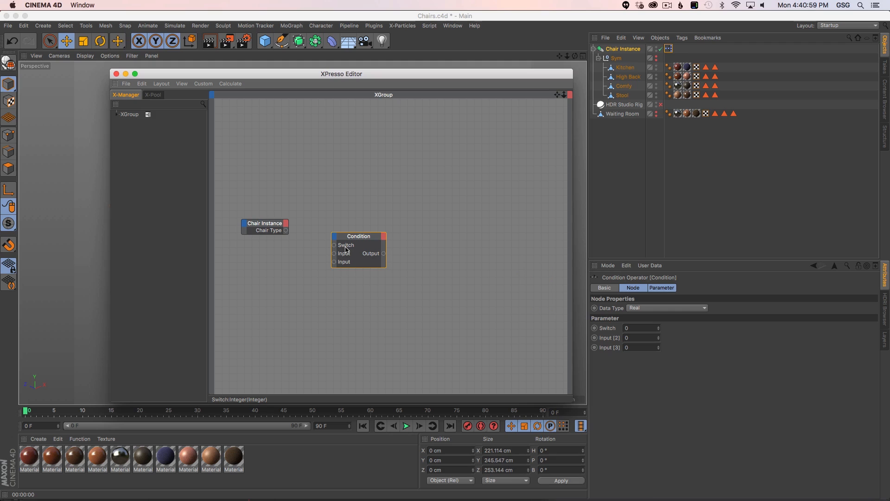
{"action": "left_click_drag", "start_coordinate": [286, 232], "coordinate": [334, 247]}
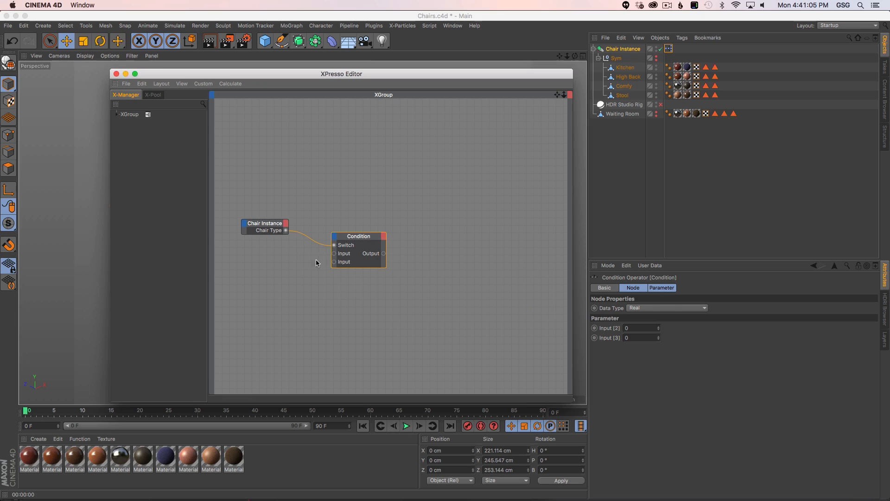
Add two more Input ports to the Condition node and make the node taller to fit all four
{"action": "left_click", "coordinate": [334, 238]}
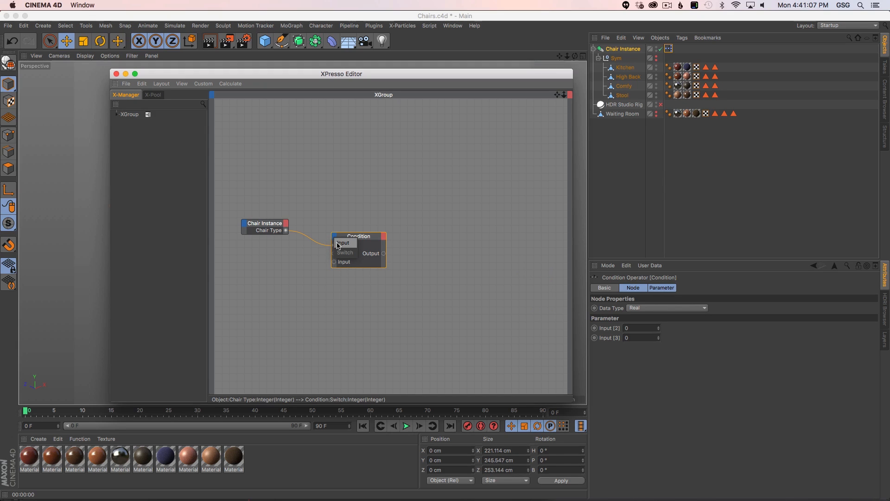
{"action": "left_click", "coordinate": [342, 243]}
{"action": "left_click", "coordinate": [334, 237]}
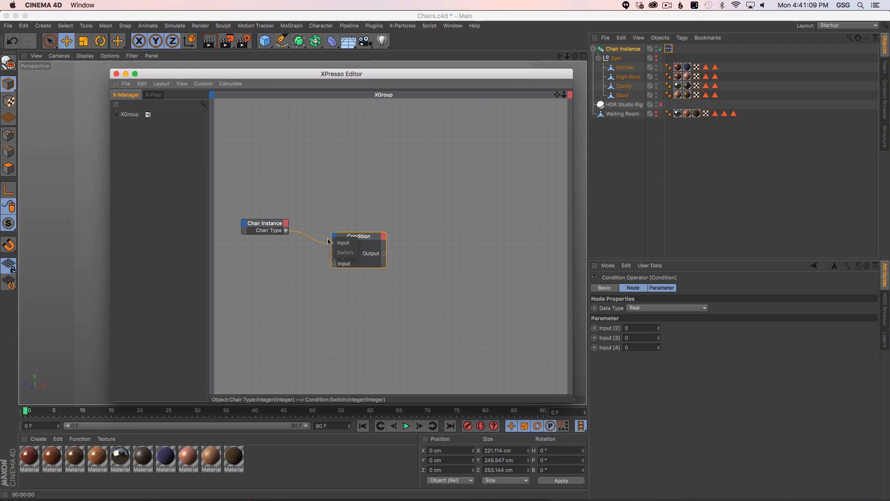
{"action": "left_click", "coordinate": [342, 243]}
{"action": "left_click_drag", "start_coordinate": [350, 268], "coordinate": [348, 291]}
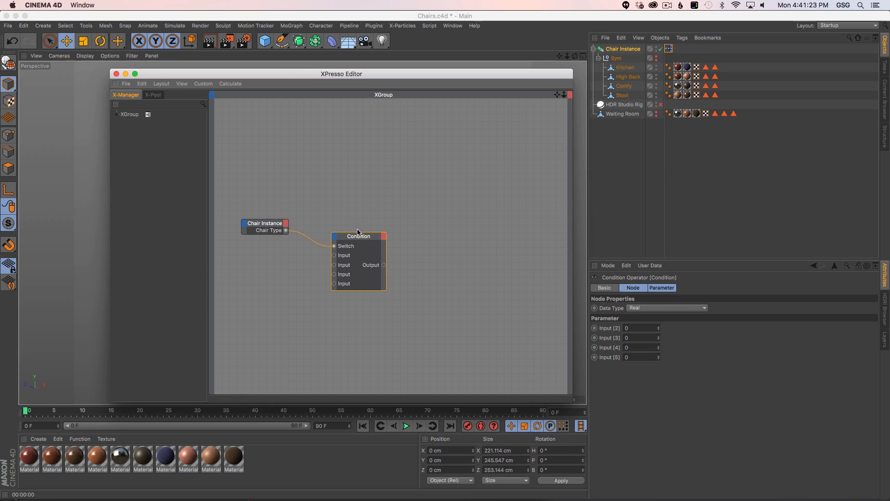
Set the Condition node's data type to Link
{"action": "left_click", "coordinate": [640, 309]}
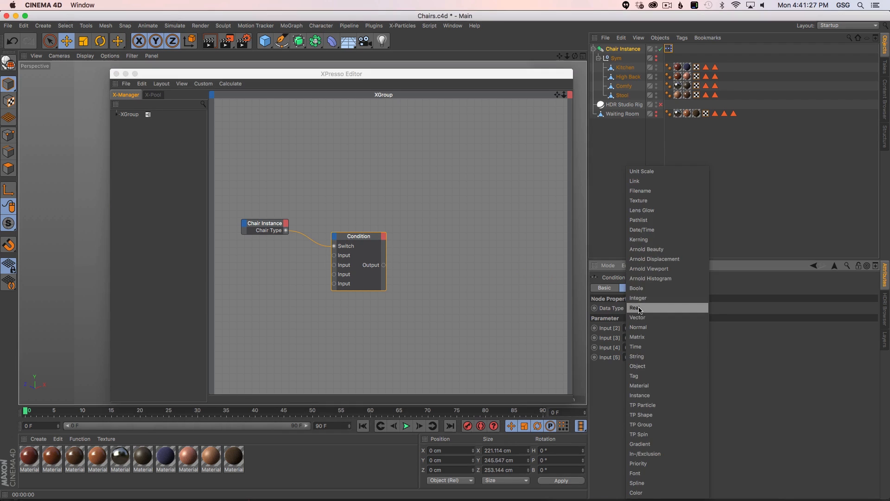
{"action": "left_click", "coordinate": [640, 308]}
{"action": "left_click", "coordinate": [639, 308]}
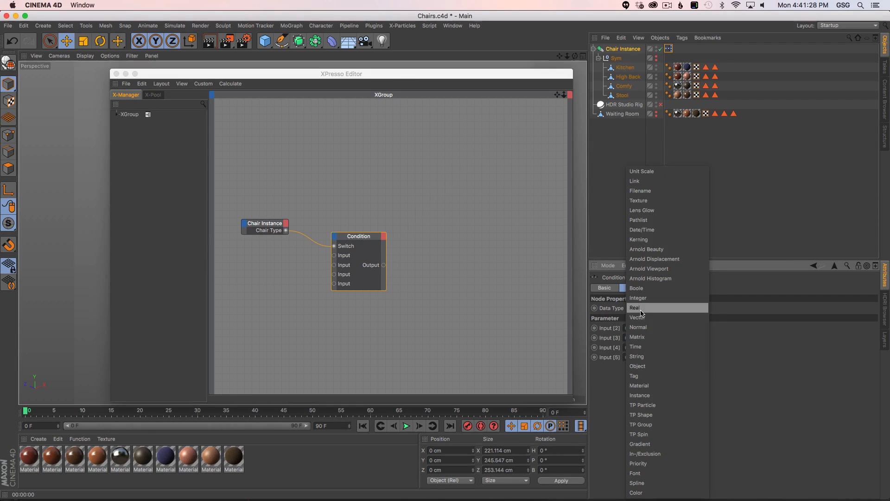
{"action": "left_click", "coordinate": [613, 314]}
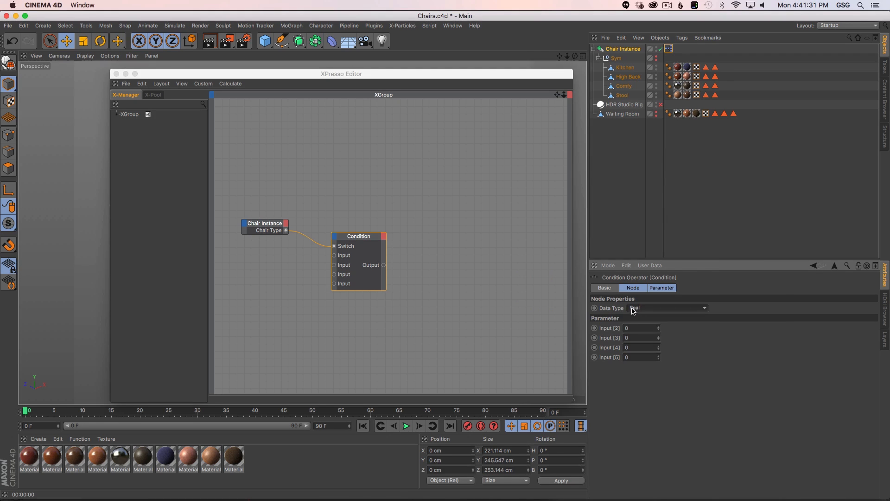
{"action": "left_click", "coordinate": [634, 310]}
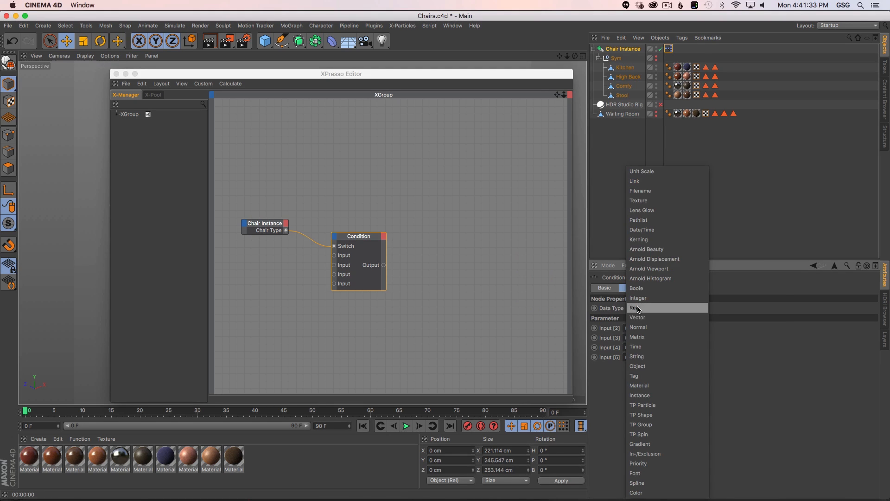
{"action": "left_click", "coordinate": [644, 184]}
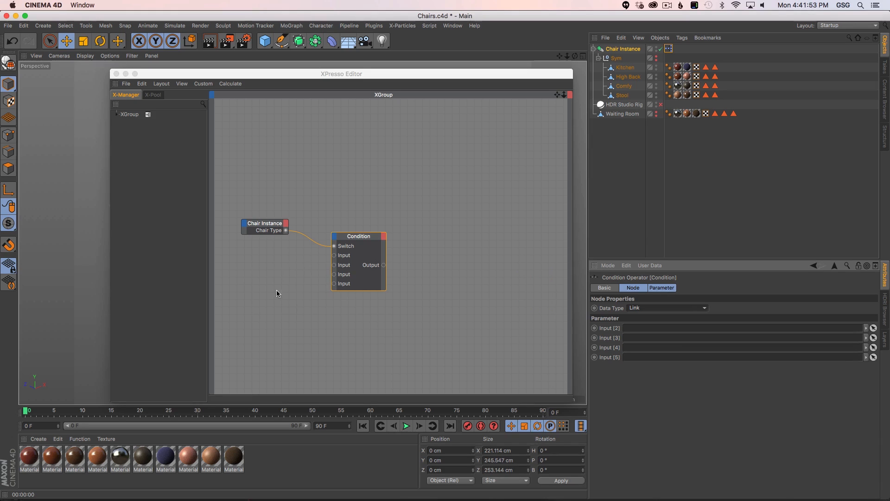
Add the Kitchen, High Back, Comfy and Stool objects as nodes and arrange them below the Chair Instance node
{"action": "left_click", "coordinate": [624, 68]}
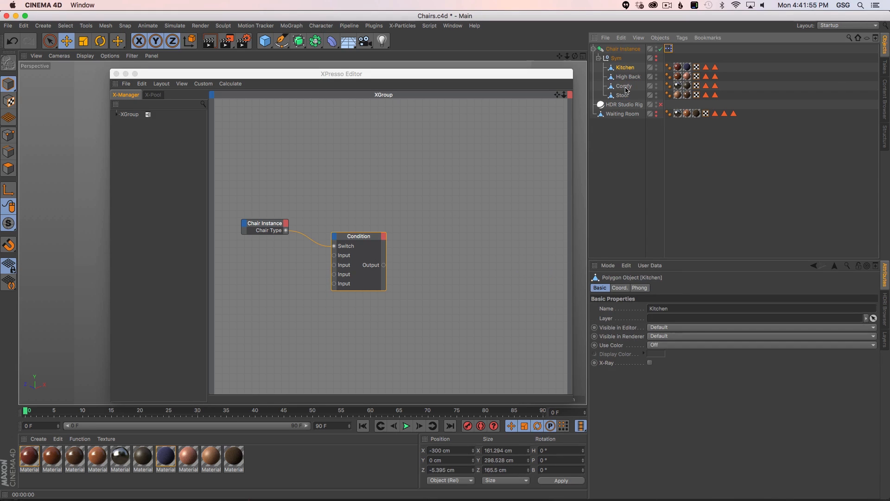
{"action": "left_click", "coordinate": [625, 78]}
{"action": "left_click", "coordinate": [624, 95]}
{"action": "left_click", "coordinate": [624, 87]}
{"action": "left_click", "coordinate": [624, 69]}
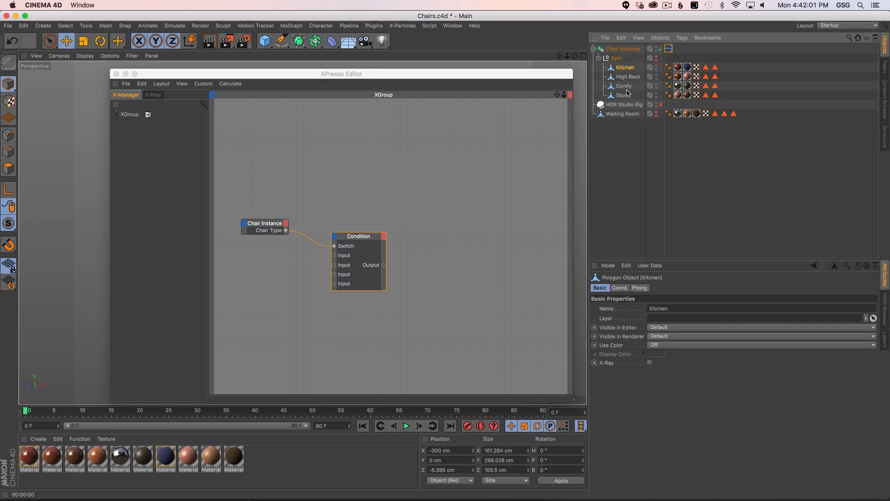
{"action": "left_click", "coordinate": [623, 96], "text": "shift"}
{"action": "left_click_drag", "start_coordinate": [414, 199], "coordinate": [276, 323]}
{"action": "left_click_drag", "start_coordinate": [273, 293], "coordinate": [258, 268]}
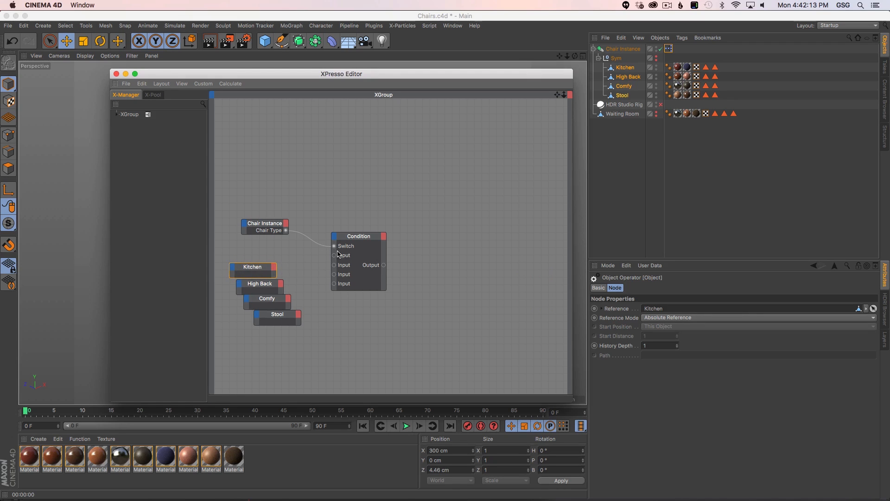
Add an Object output port to each of the Kitchen, High Back, Comfy and Stool nodes
{"action": "left_click", "coordinate": [273, 267]}
{"action": "left_click", "coordinate": [298, 308]}
{"action": "left_click", "coordinate": [281, 283]}
{"action": "left_click", "coordinate": [300, 327]}
{"action": "left_click", "coordinate": [288, 298]}
{"action": "left_click", "coordinate": [306, 342]}
{"action": "left_click", "coordinate": [298, 314]}
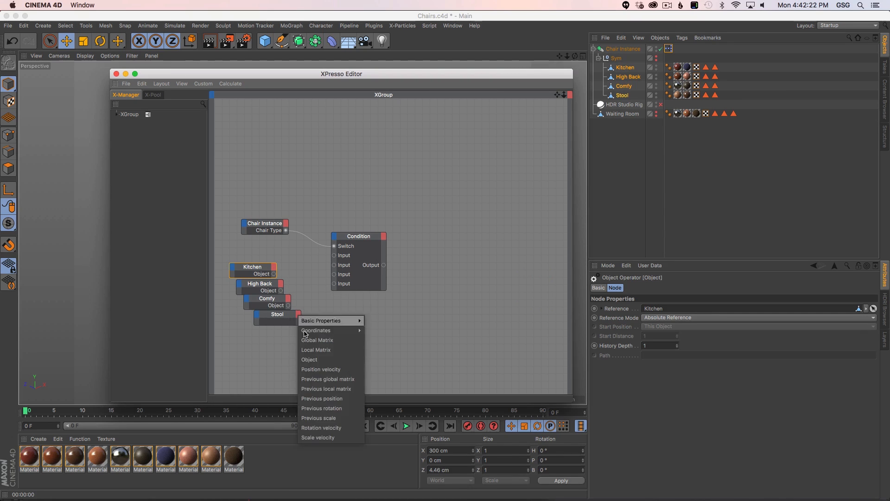
{"action": "left_click", "coordinate": [307, 359]}
Connect the Object outputs of Kitchen, High Back, Comfy and Stool, in that order, to the Condition node's four inputs
{"action": "left_click_drag", "start_coordinate": [273, 274], "coordinate": [334, 256]}
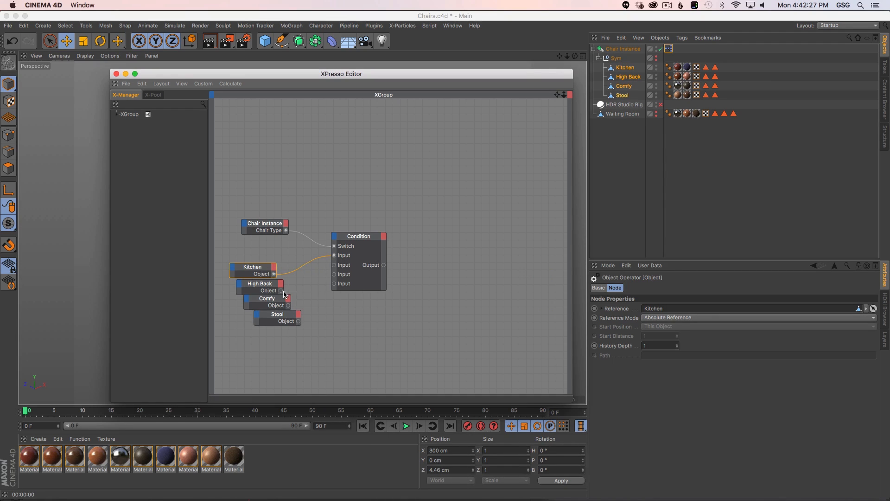
{"action": "left_click_drag", "start_coordinate": [280, 291], "coordinate": [334, 264]}
{"action": "left_click_drag", "start_coordinate": [288, 306], "coordinate": [334, 274]}
{"action": "left_click_drag", "start_coordinate": [298, 321], "coordinate": [334, 284]}
Add a second Chair Instance node after the Condition node and give it a Reference Object input port
{"action": "left_click", "coordinate": [627, 49]}
{"action": "mouse_move", "coordinate": [478, 254]}
{"action": "left_mouse_down"}
{"action": "mouse_move", "coordinate": [453, 260]}
{"action": "mouse_move", "coordinate": [465, 257]}
{"action": "left_mouse_up"}
{"action": "left_click", "coordinate": [457, 259]}
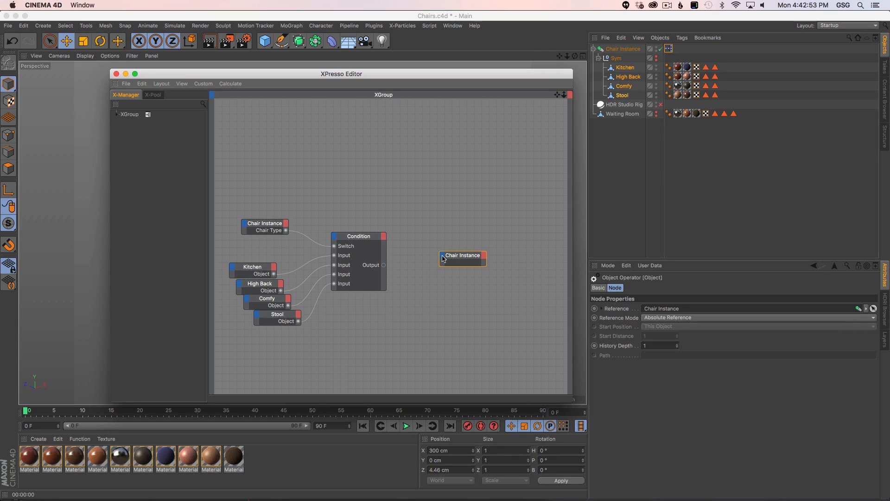
{"action": "left_click", "coordinate": [442, 259]}
{"action": "mouse_move", "coordinate": [468, 329]}
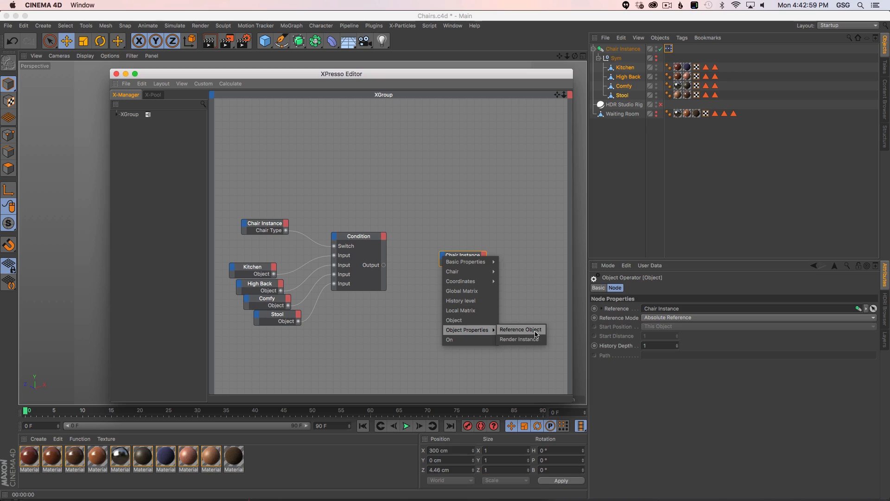
{"action": "left_click", "coordinate": [520, 330]}
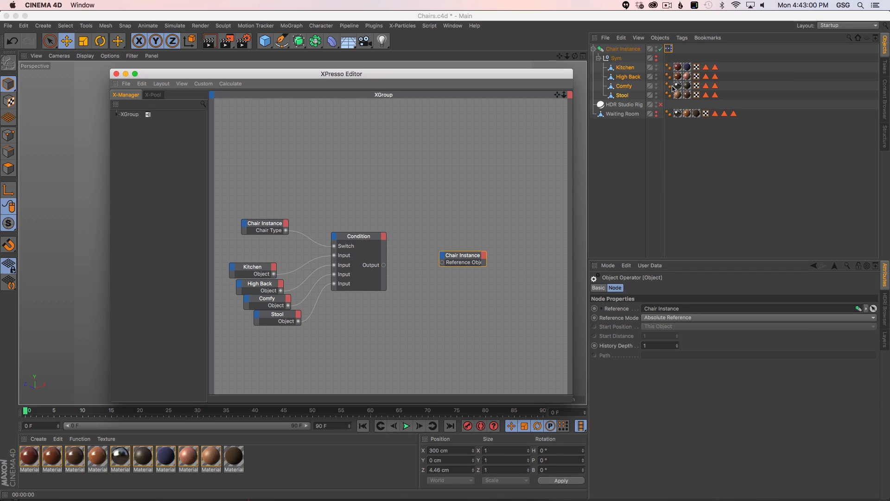
Widen the second Chair Instance node, connect the Condition's Output to its Reference Object input, and close the XPresso Editor
{"action": "left_click", "coordinate": [625, 50]}
{"action": "left_click", "coordinate": [641, 288]}
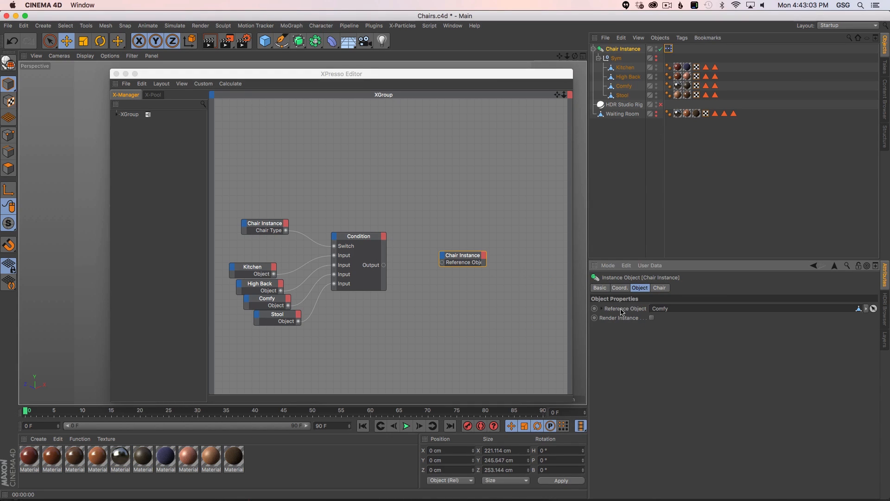
{"action": "mouse_move", "coordinate": [486, 259]}
{"action": "left_mouse_down"}
{"action": "mouse_move", "coordinate": [506, 258]}
{"action": "mouse_move", "coordinate": [497, 258]}
{"action": "left_mouse_up"}
{"action": "left_click_drag", "start_coordinate": [384, 265], "coordinate": [443, 262]}
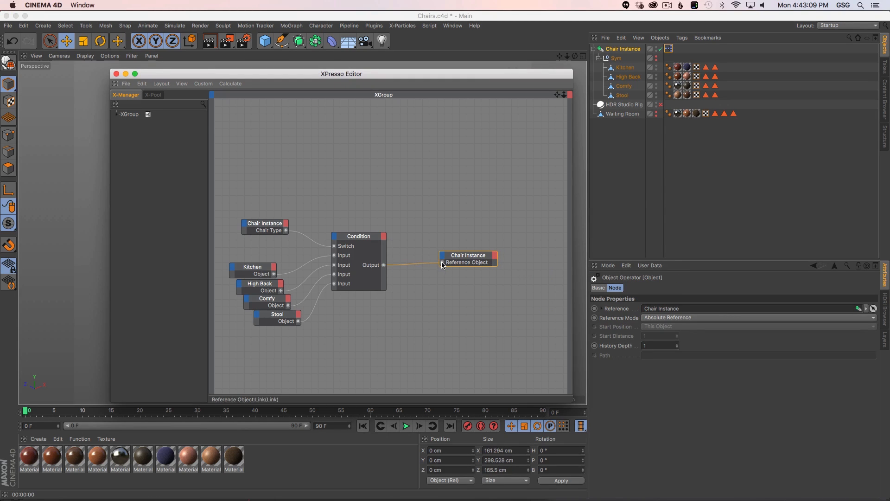
{"action": "left_click", "coordinate": [116, 74]}
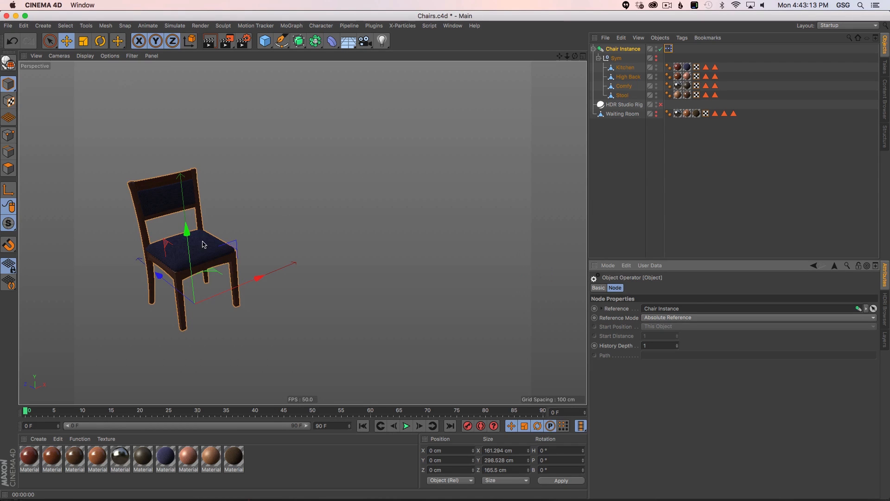
Collapse the Chair Instance's hierarchy and deselect all objects
{"action": "middle_click_drag", "start_coordinate": [201, 242], "coordinate": [252, 221], "text": "alt"}
{"action": "left_click", "coordinate": [628, 49]}
{"action": "left_click", "coordinate": [594, 49]}
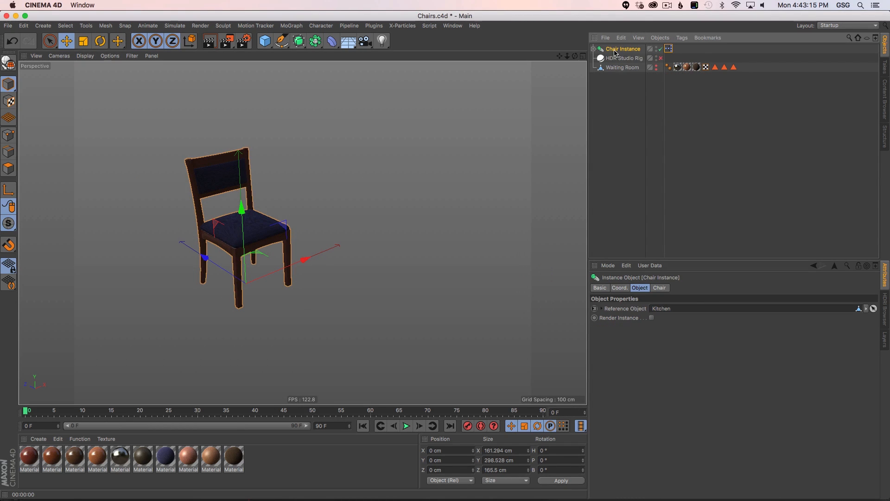
{"action": "left_click", "coordinate": [620, 94]}
{"action": "left_click_drag", "start_coordinate": [286, 207], "coordinate": [328, 173], "text": "alt"}
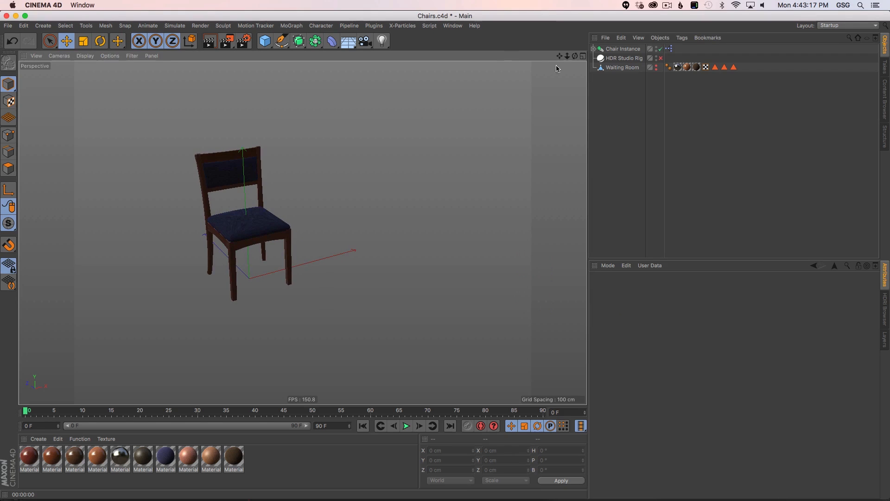
Test the Chair Instance's Chair Type by switching through Highback, Comfy, Stool and Kitchen, finishing on Stool
{"action": "left_click", "coordinate": [614, 49]}
{"action": "left_click", "coordinate": [659, 287]}
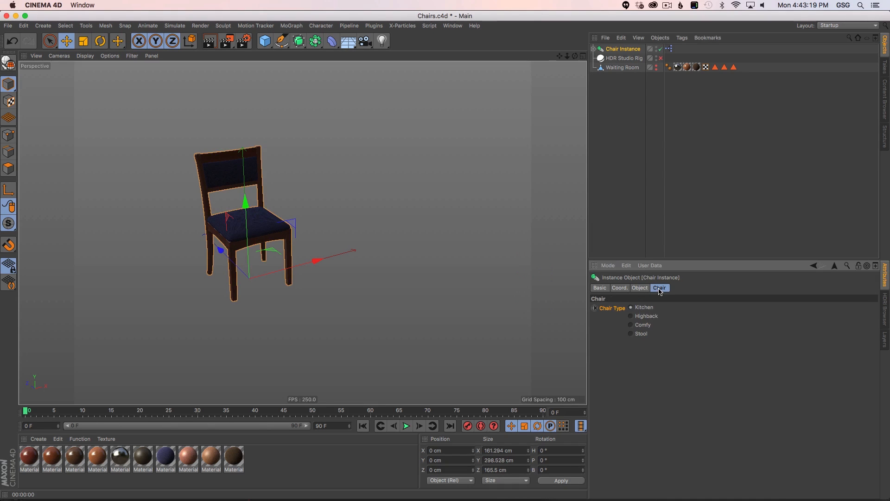
{"action": "left_click", "coordinate": [646, 317]}
{"action": "left_click", "coordinate": [643, 326]}
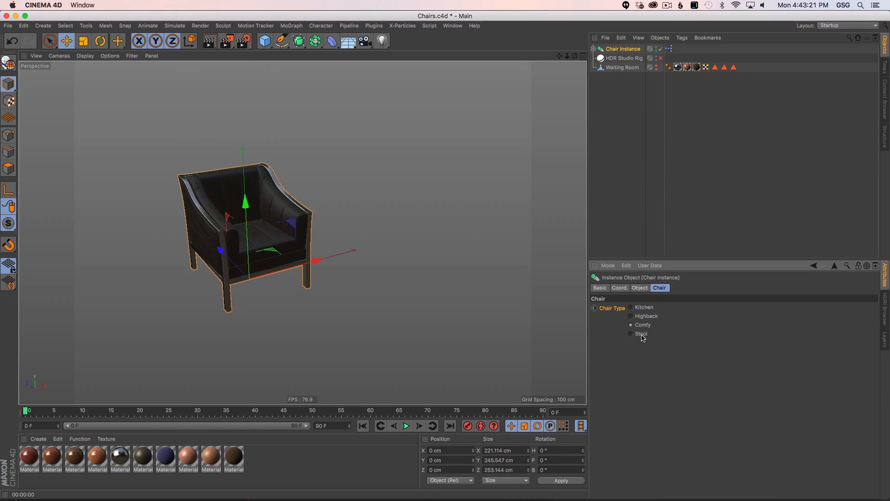
{"action": "left_click", "coordinate": [642, 333]}
{"action": "left_click", "coordinate": [644, 316]}
{"action": "left_click", "coordinate": [644, 308]}
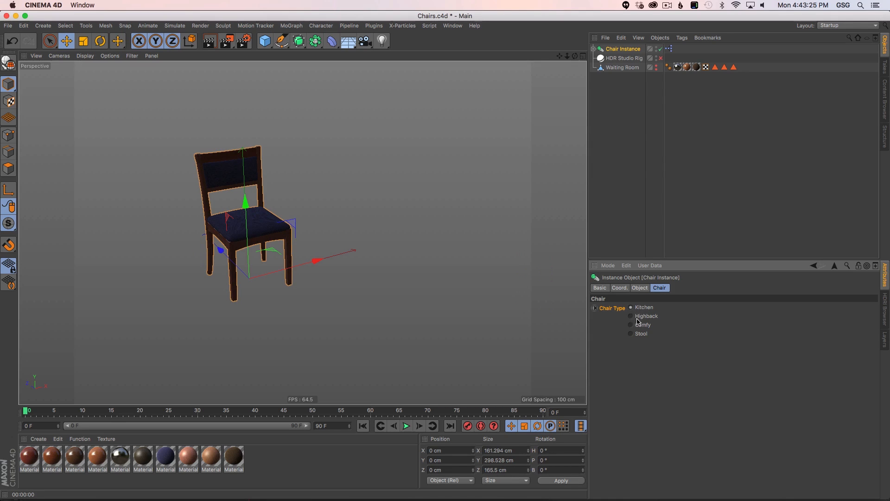
{"action": "left_click", "coordinate": [643, 317]}
{"action": "left_click", "coordinate": [641, 326]}
{"action": "left_click", "coordinate": [643, 335]}
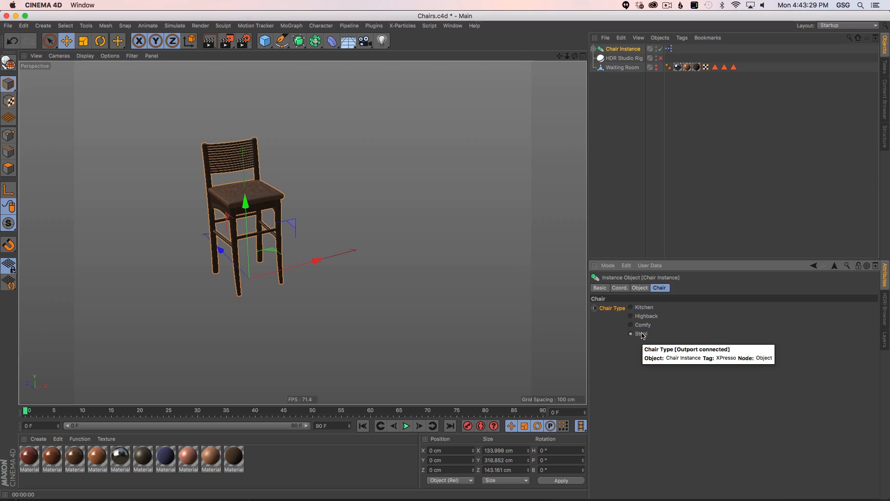
{"action": "left_click_drag", "start_coordinate": [258, 235], "coordinate": [352, 144], "text": "alt"}
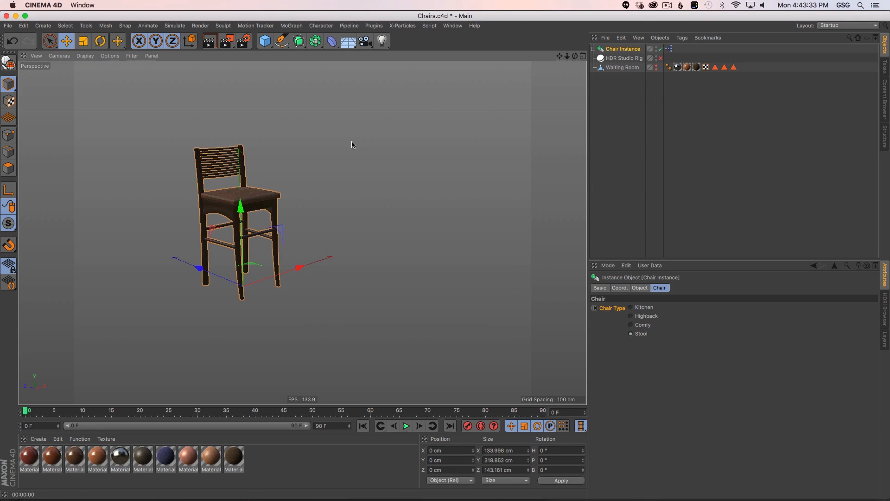
{"action": "left_click_drag", "start_coordinate": [269, 207], "coordinate": [267, 226], "text": "alt"}
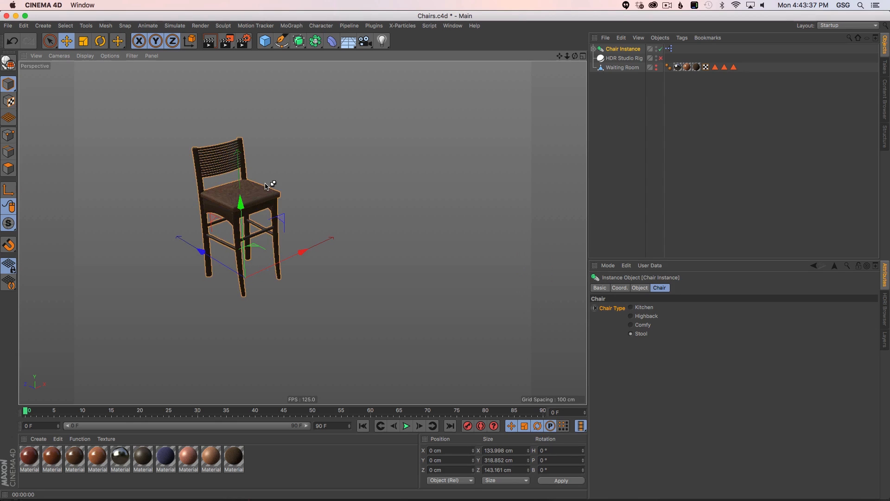
{"action": "key", "text": "super+shift+s"}
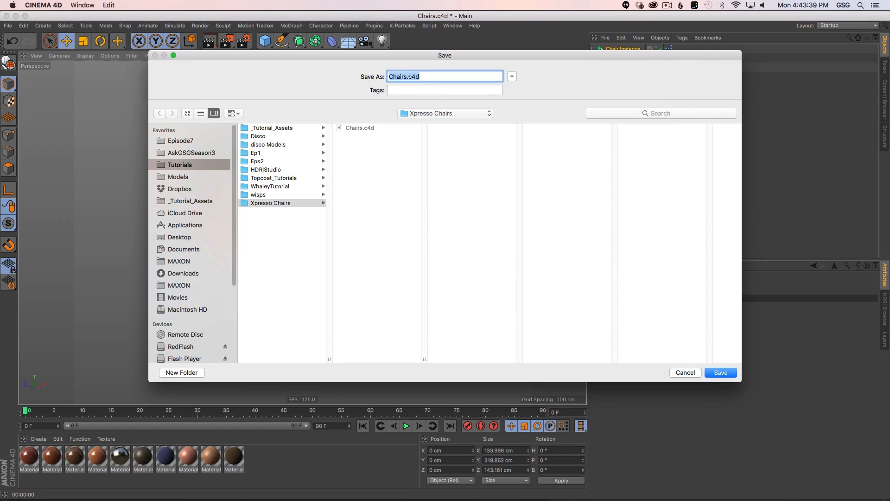
{"action": "left_click", "coordinate": [408, 77]}
{"action": "key", "text": "Escape"}
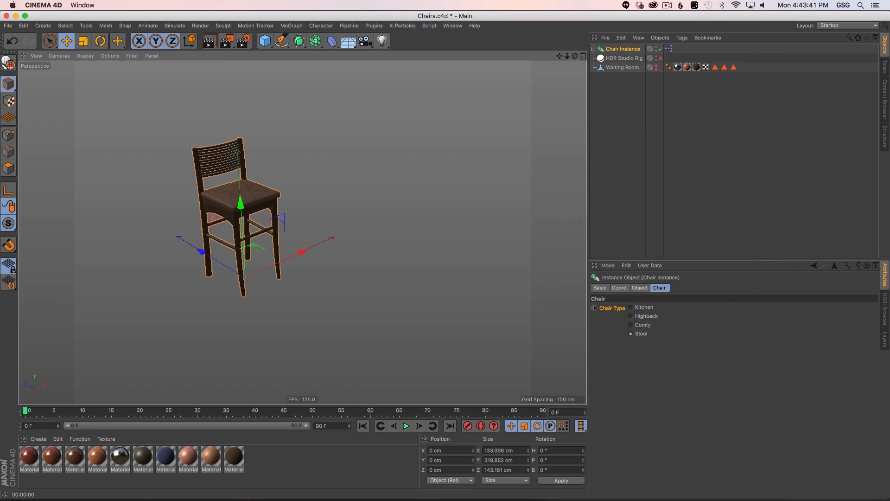
Save an incremental version of the project
{"action": "left_click", "coordinate": [7, 26]}
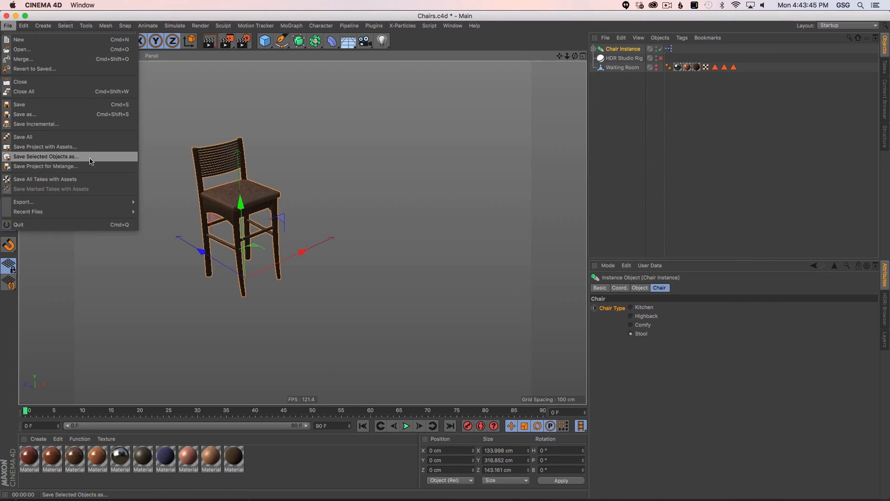
{"action": "left_click", "coordinate": [61, 123]}
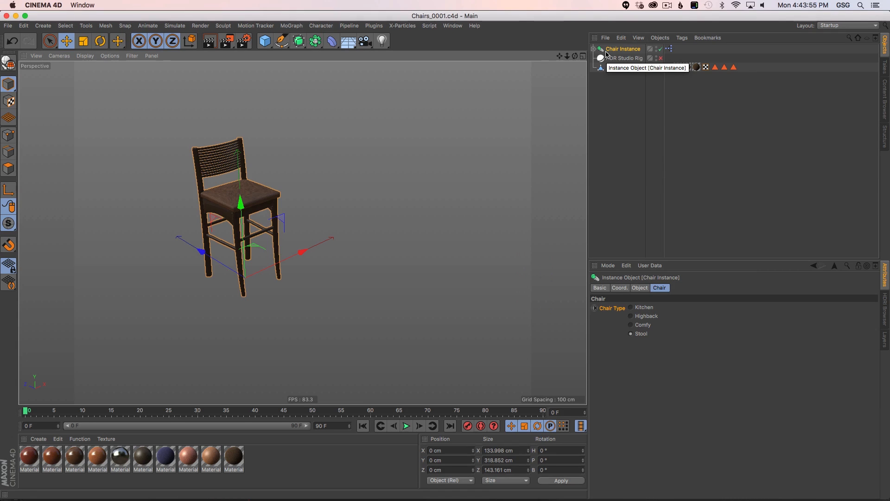
Duplicate the Chair Instance without changing texture paths to absolute, and move the copy about 173 cm along X
{"action": "left_click_drag", "start_coordinate": [284, 280], "coordinate": [324, 262], "text": "alt"}
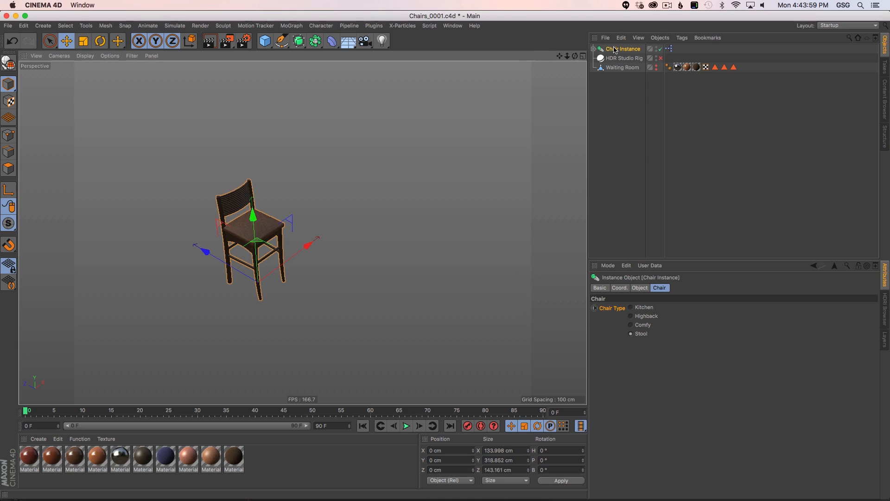
{"action": "key", "text": "super+s"}
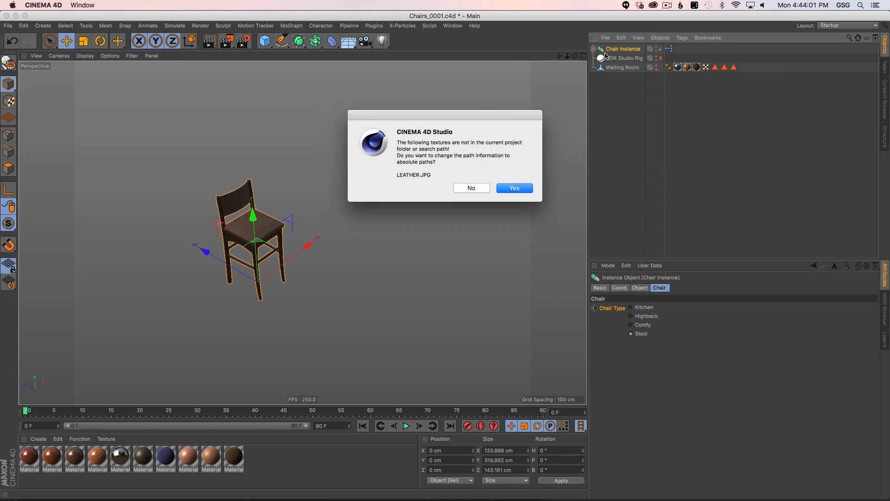
{"action": "left_click", "coordinate": [472, 190]}
{"action": "mouse_move", "coordinate": [330, 319]}
{"action": "left_mouse_down", "text": "alt"}
{"action": "mouse_move", "coordinate": [324, 305]}
{"action": "mouse_move", "coordinate": [346, 311]}
{"action": "left_mouse_up", "text": "alt"}
{"action": "middle_click_drag", "start_coordinate": [346, 314], "coordinate": [328, 261], "text": "alt"}
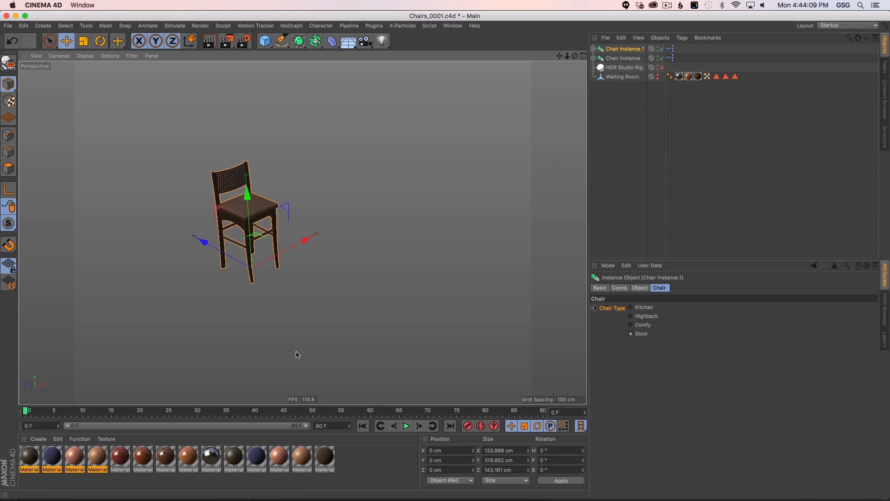
{"action": "left_click_drag", "start_coordinate": [306, 239], "coordinate": [344, 223]}
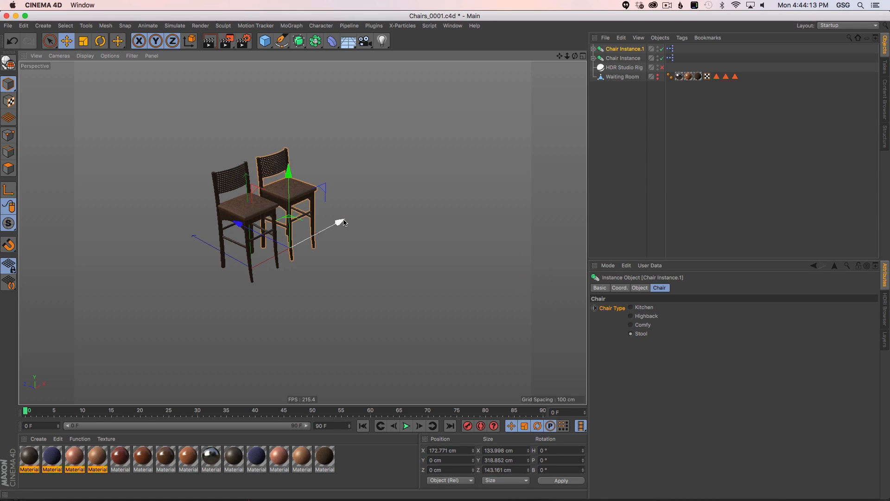
Expand the duplicated Chair Instance's hierarchy and undo the copy's move along X
{"action": "left_click", "coordinate": [593, 49]}
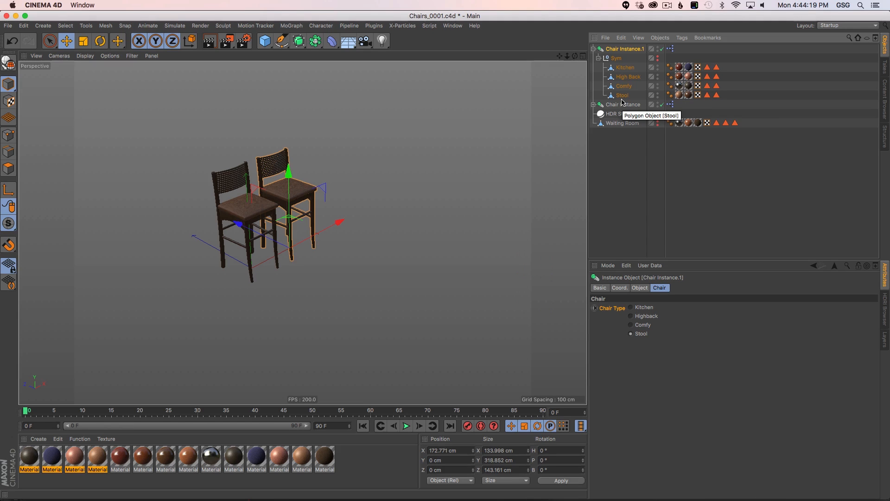
{"action": "key", "text": "super+z"}
{"action": "key", "text": "super+z"}
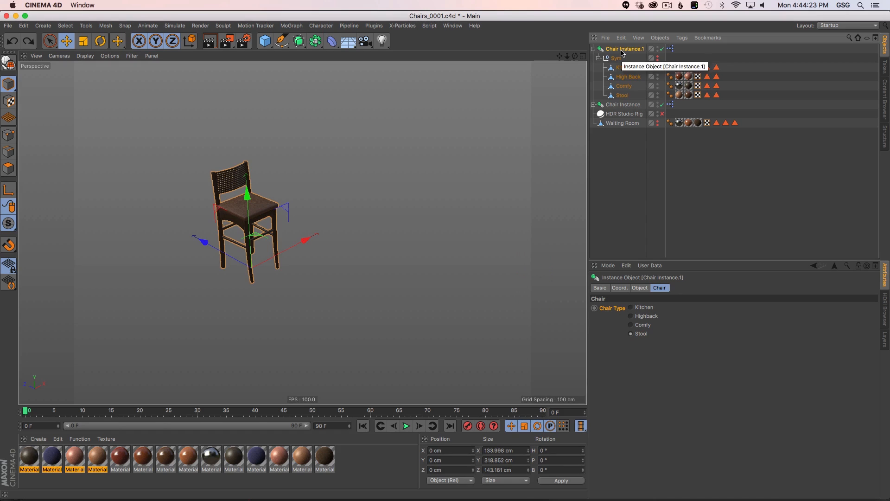
Try to remove the duplicate materials, and undo back to before the Chair Instance was duplicated
{"action": "left_click", "coordinate": [81, 438]}
{"action": "left_click", "coordinate": [107, 407]}
{"action": "left_click", "coordinate": [81, 438]}
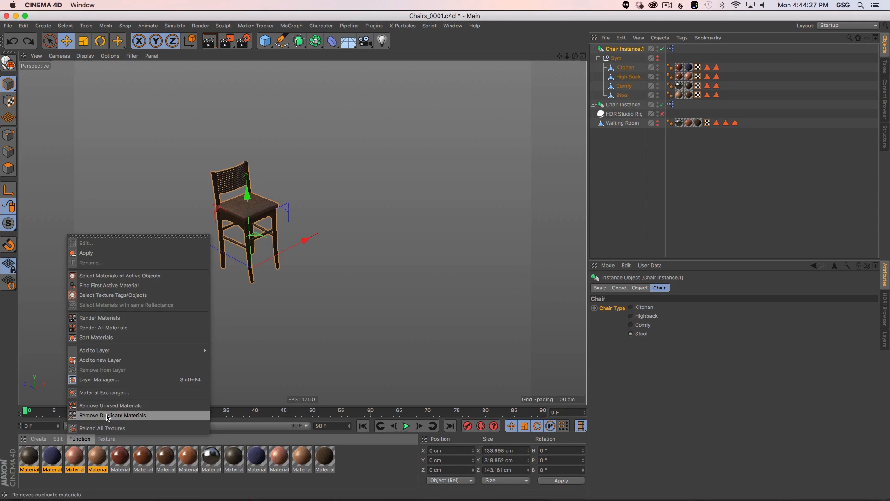
{"action": "left_click", "coordinate": [107, 415]}
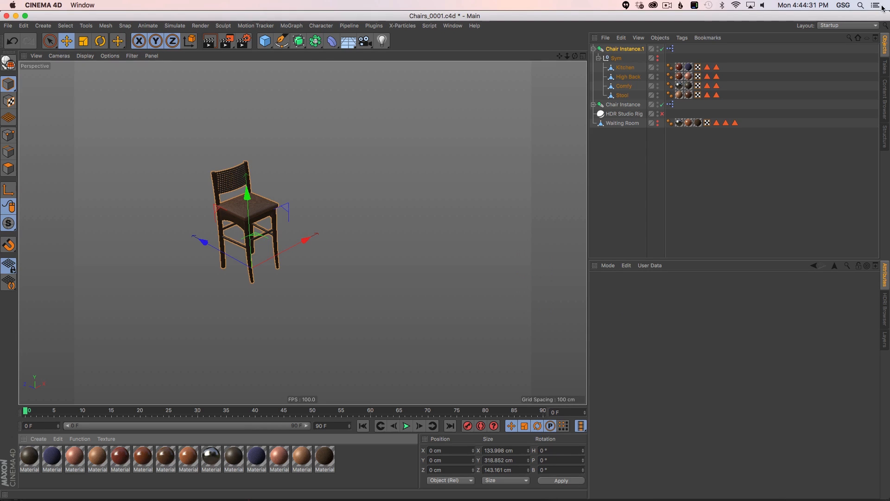
{"action": "key", "text": "super+z"}
{"action": "key", "text": "super+z"}
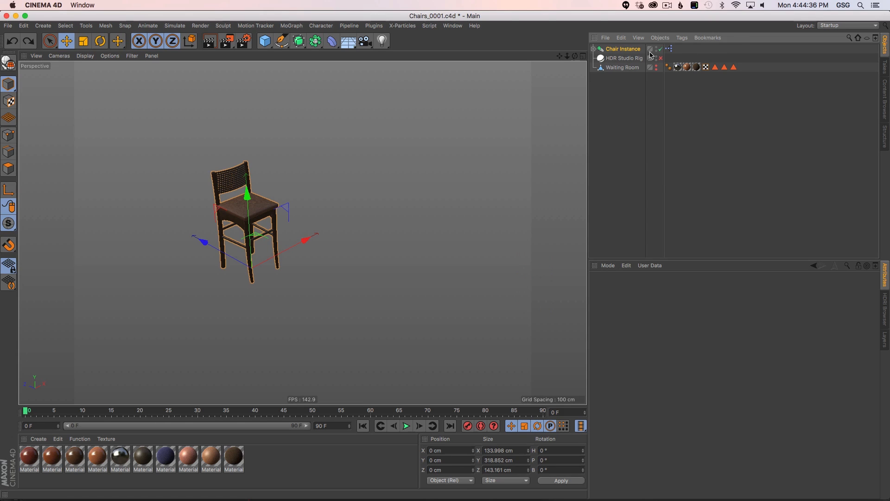
Move the Sym null out of the Chair Instance to the top level of the hierarchy and reselect the Chair Instance
{"action": "left_click", "coordinate": [594, 49]}
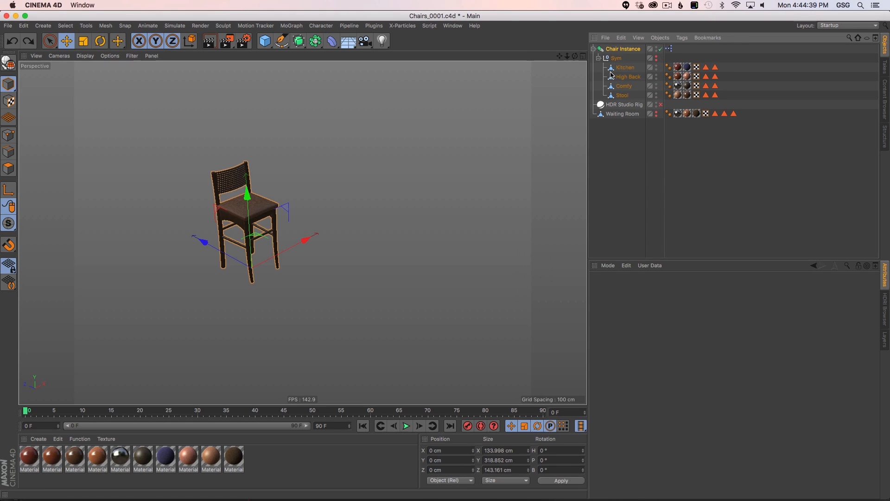
{"action": "left_click", "coordinate": [599, 59]}
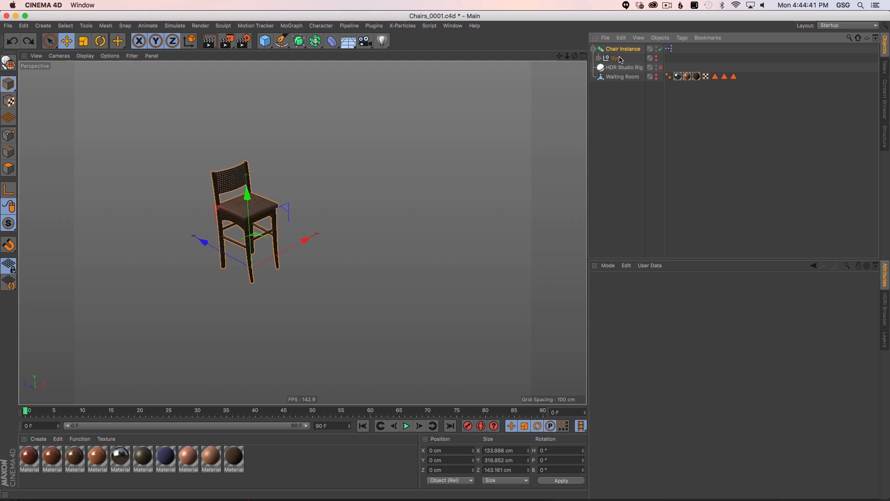
{"action": "left_click", "coordinate": [614, 59]}
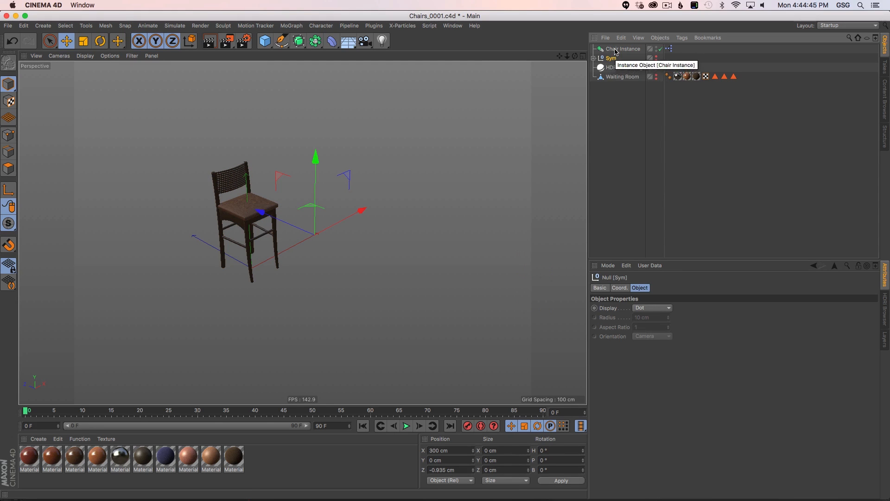
{"action": "left_click", "coordinate": [617, 49]}
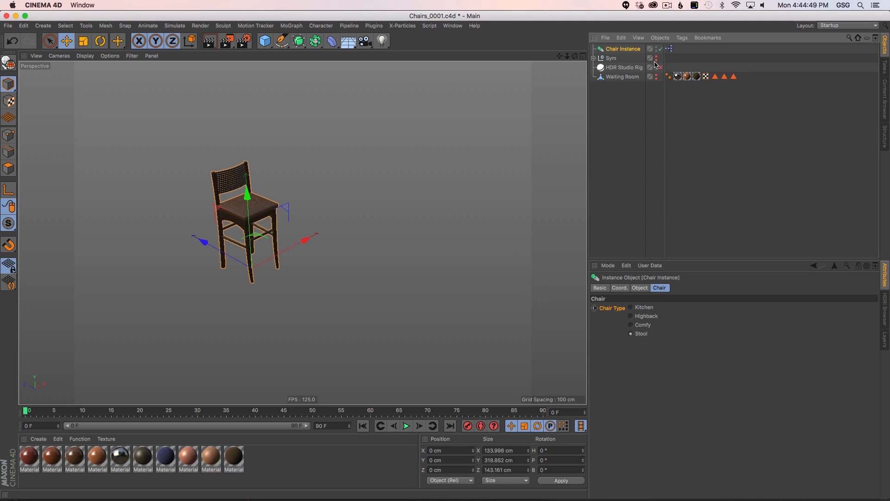
{"action": "left_click", "coordinate": [594, 58]}
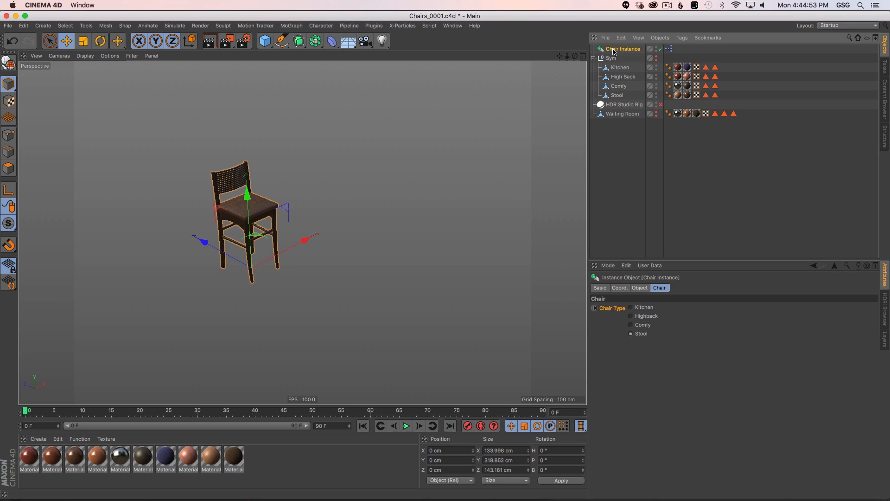
{"action": "left_click", "coordinate": [594, 58]}
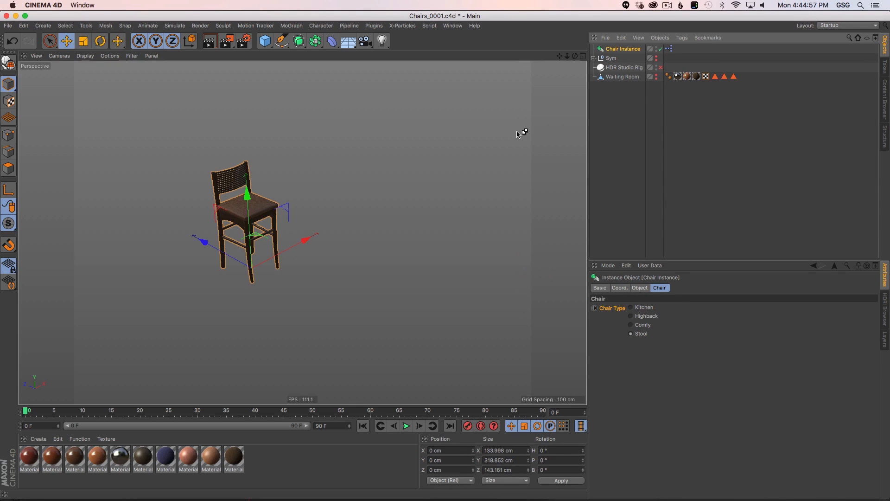
Paste seven copies of the Chair Instance into the scene
{"action": "key", "text": "super+v"}
{"action": "key", "text": "super+v"}
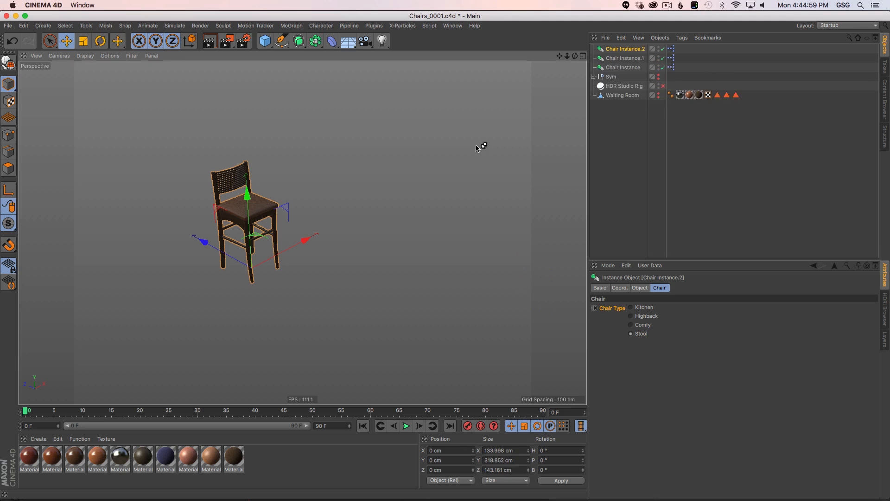
{"action": "key", "text": "super+v"}
{"action": "key", "text": "super+v"}
{"action": "key", "text": "super+v"}
{"action": "key", "text": "super+v"}
{"action": "key", "text": "super+v"}
Space all eight chair instances 200 cm apart along X with a num-based position formula
{"action": "left_click", "coordinate": [619, 114]}
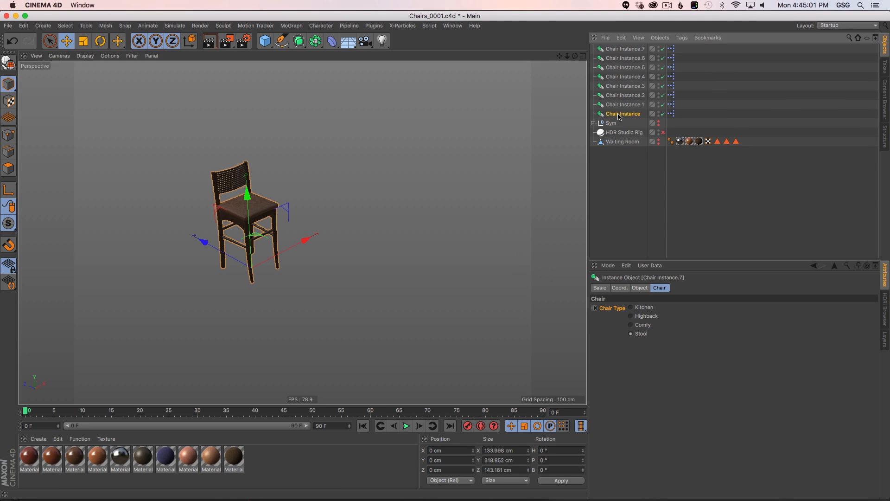
{"action": "left_click", "coordinate": [621, 49], "text": "shift"}
{"action": "left_click", "coordinate": [620, 287]}
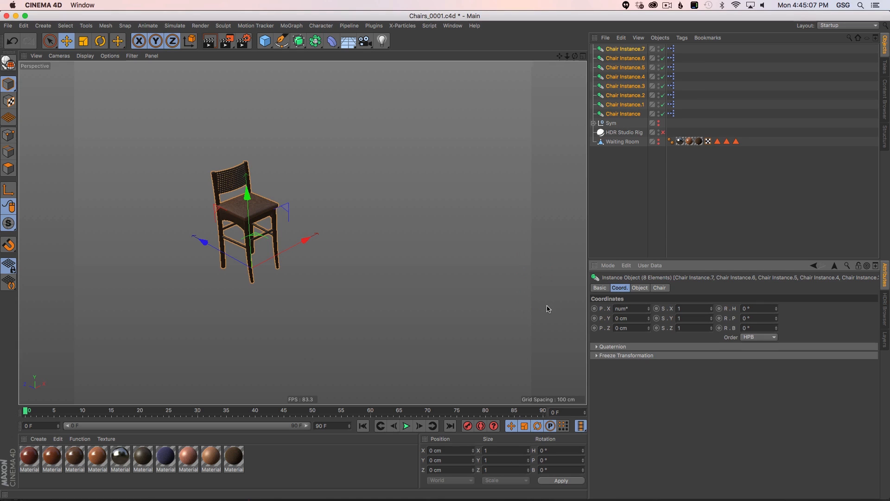
{"action": "type", "text": "*"}
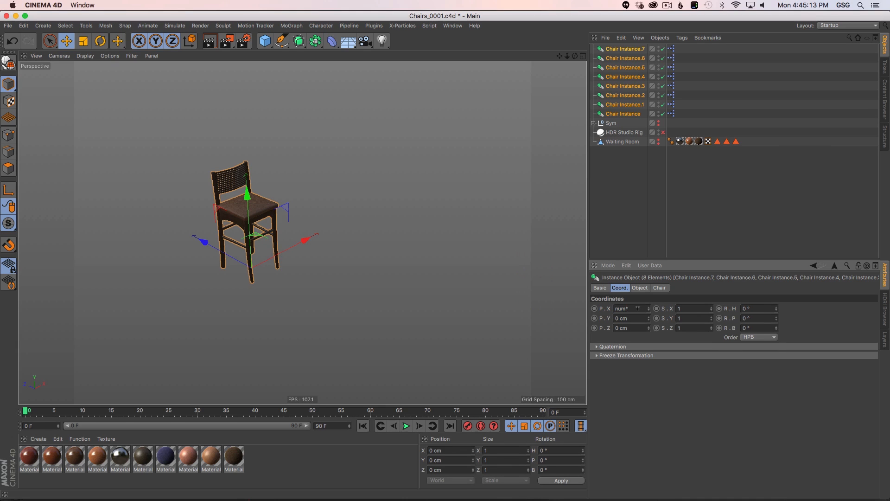
{"action": "key", "text": "Return"}
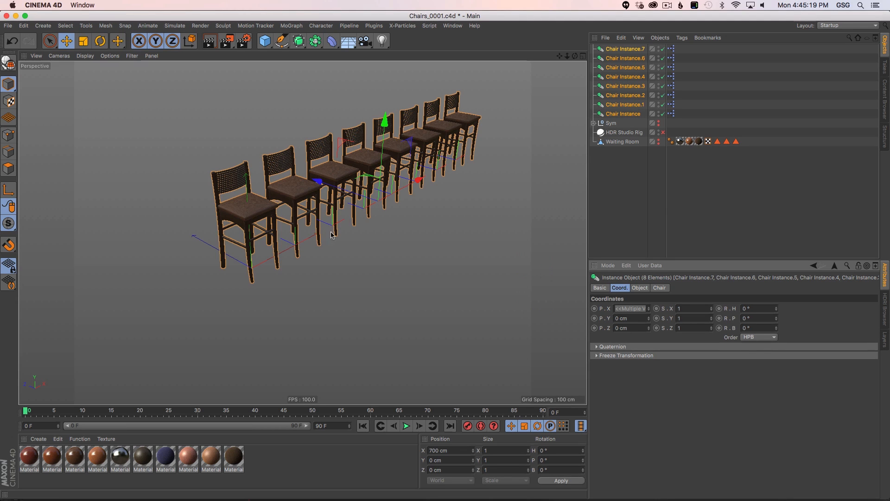
Deselect the chairs and expand the Sym null to show its four source chairs
{"action": "left_click", "coordinate": [699, 106]}
{"action": "left_click", "coordinate": [593, 123]}
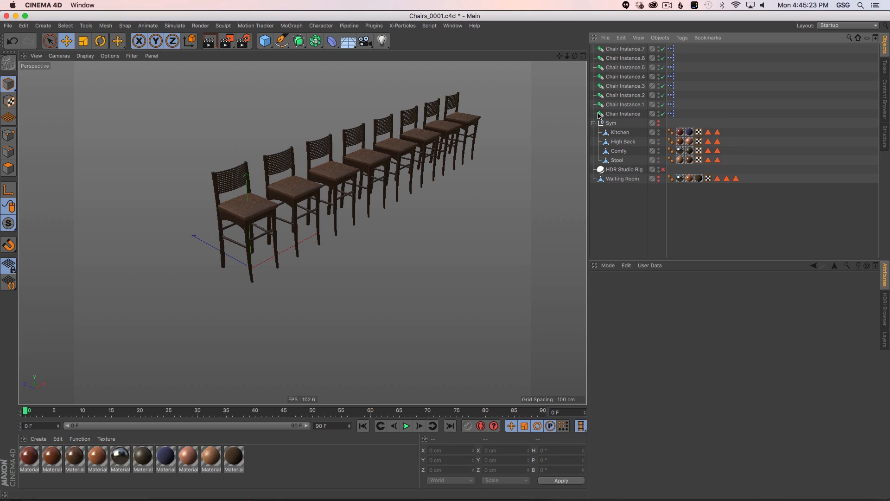
{"action": "left_click_drag", "start_coordinate": [383, 173], "coordinate": [323, 217], "text": "alt"}
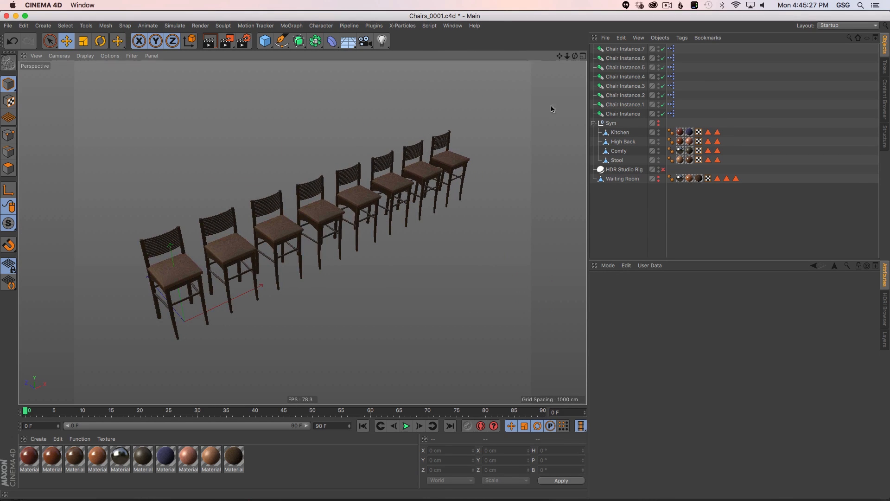
Set the Chair Type of all eight chair instances to Kitchen at once
{"action": "left_click", "coordinate": [624, 49]}
{"action": "left_click", "coordinate": [622, 115], "text": "shift"}
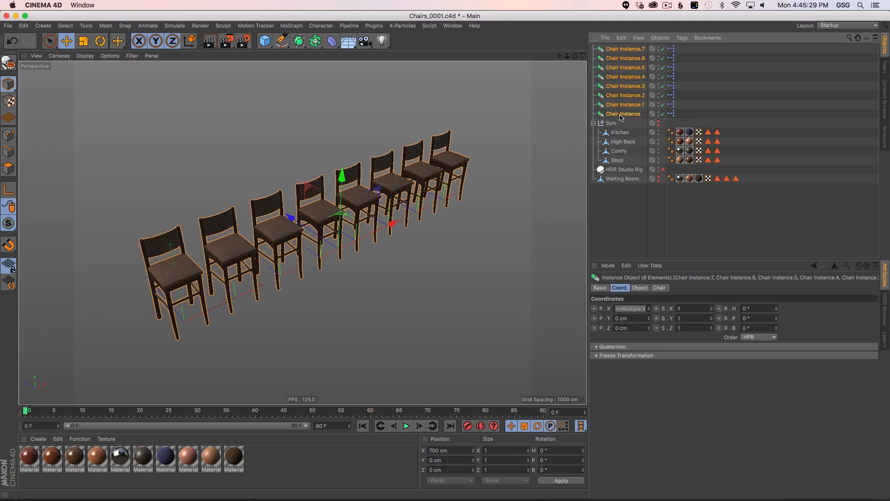
{"action": "left_click", "coordinate": [657, 288]}
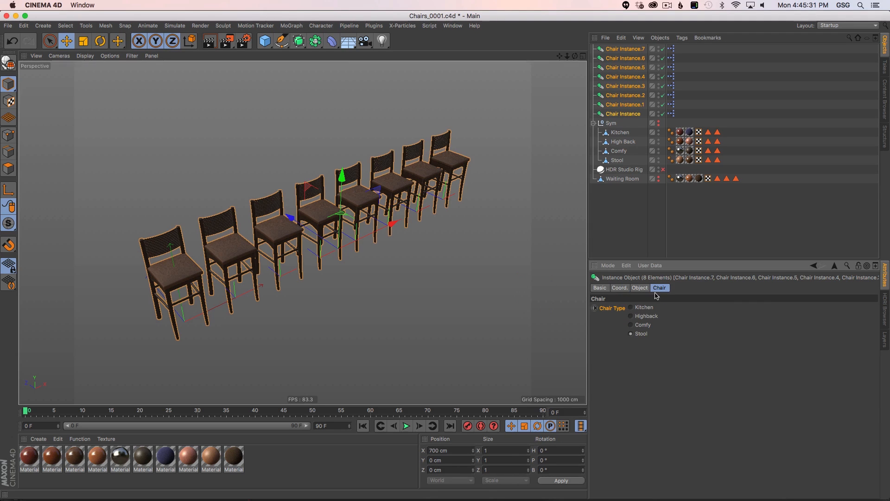
{"action": "mouse_move", "coordinate": [680, 331]}
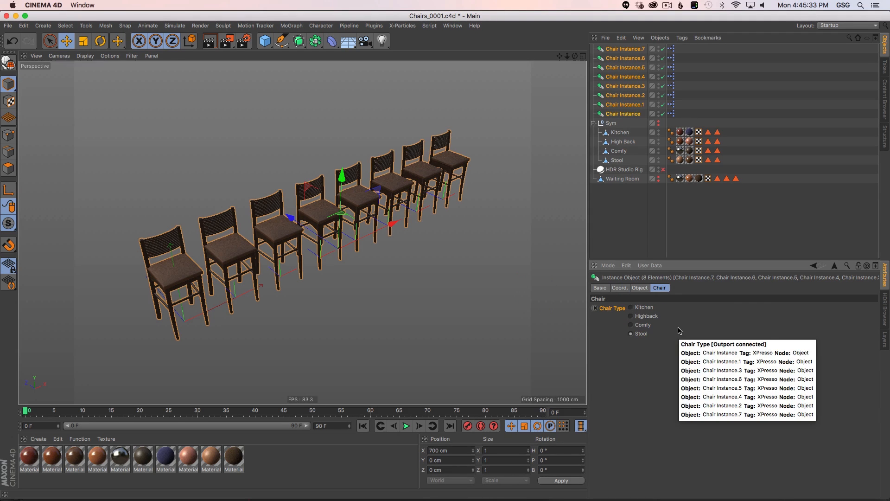
{"action": "left_click", "coordinate": [631, 307]}
{"action": "left_click", "coordinate": [682, 219]}
{"action": "left_click_drag", "start_coordinate": [486, 218], "coordinate": [342, 211], "text": "alt"}
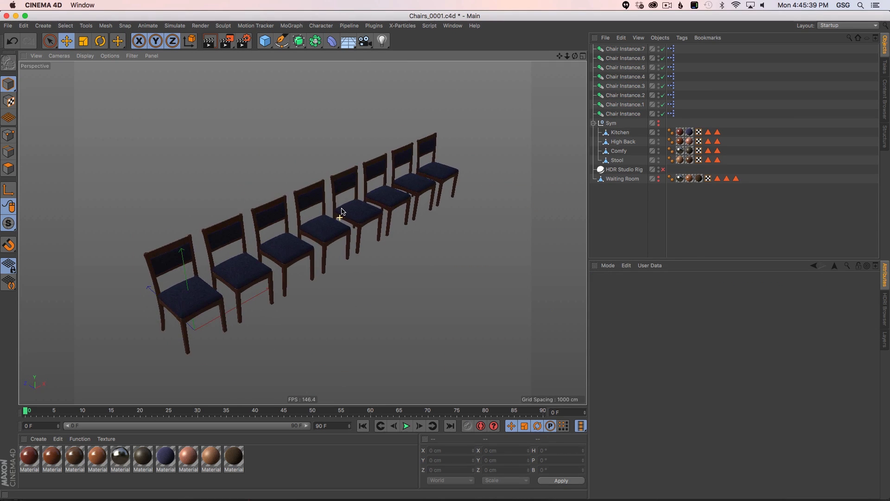
Set the Chair Type of the first and last chairs in the row to Highback
{"action": "left_click", "coordinate": [208, 300]}
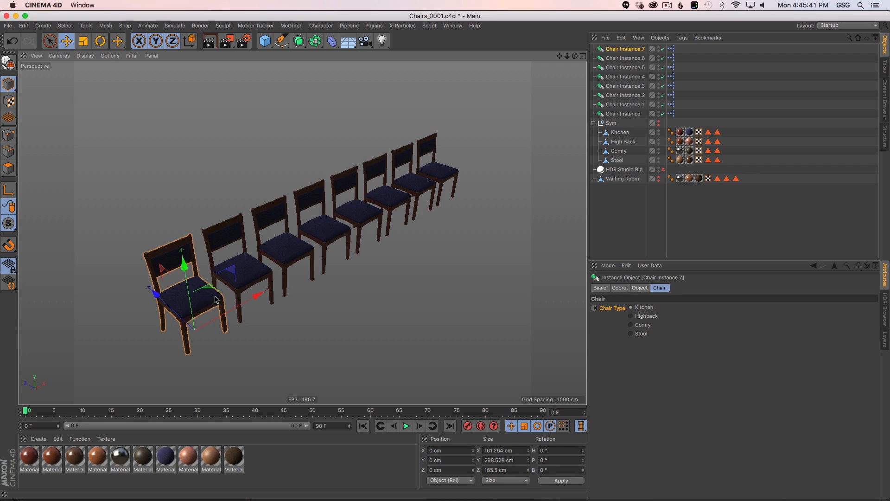
{"action": "left_click", "coordinate": [431, 185], "text": "shift"}
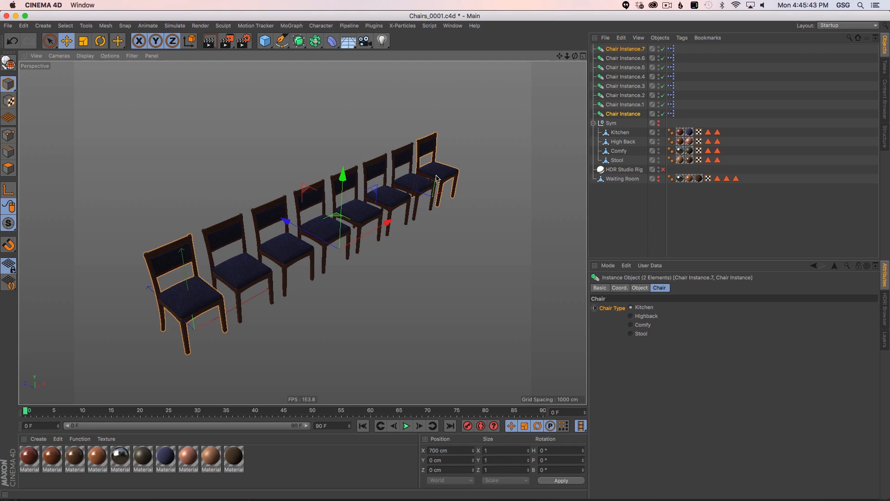
{"action": "left_click", "coordinate": [634, 317]}
{"action": "left_click", "coordinate": [471, 274]}
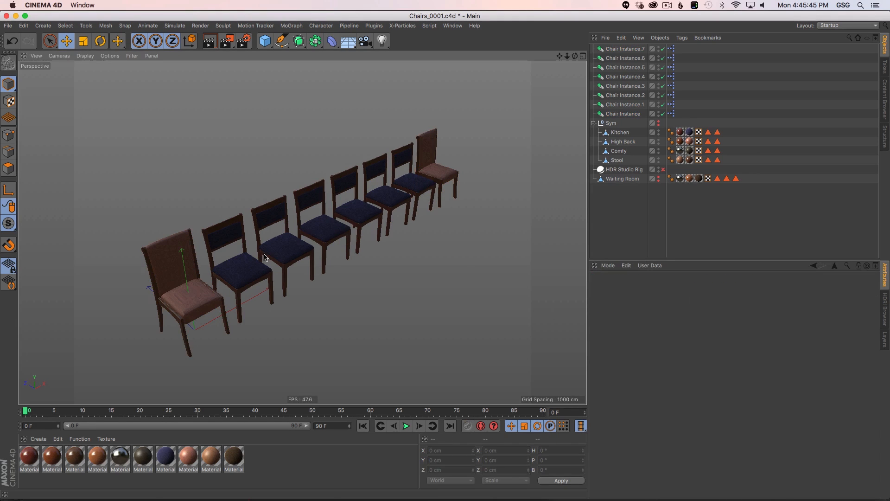
{"action": "left_click_drag", "start_coordinate": [371, 224], "coordinate": [332, 212], "text": "alt"}
Return the first and last chairs in the row to the Kitchen Chair Type
{"action": "left_click", "coordinate": [419, 163]}
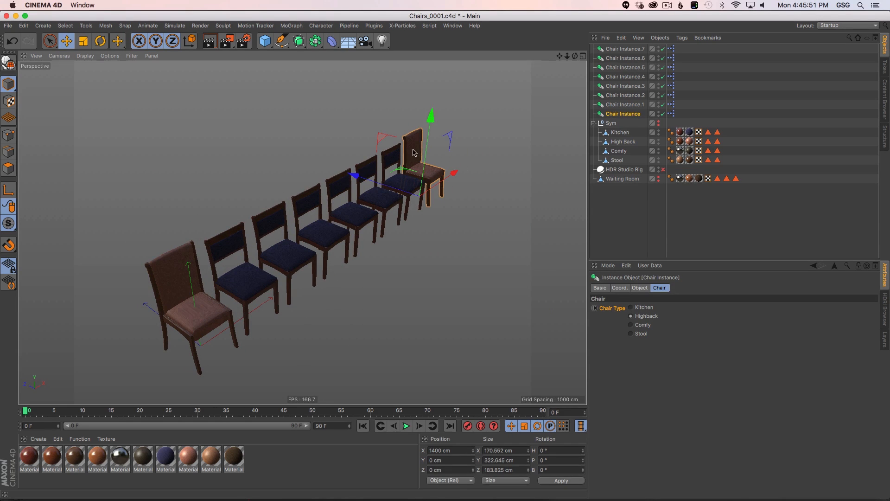
{"action": "left_click", "coordinate": [194, 298], "text": "shift"}
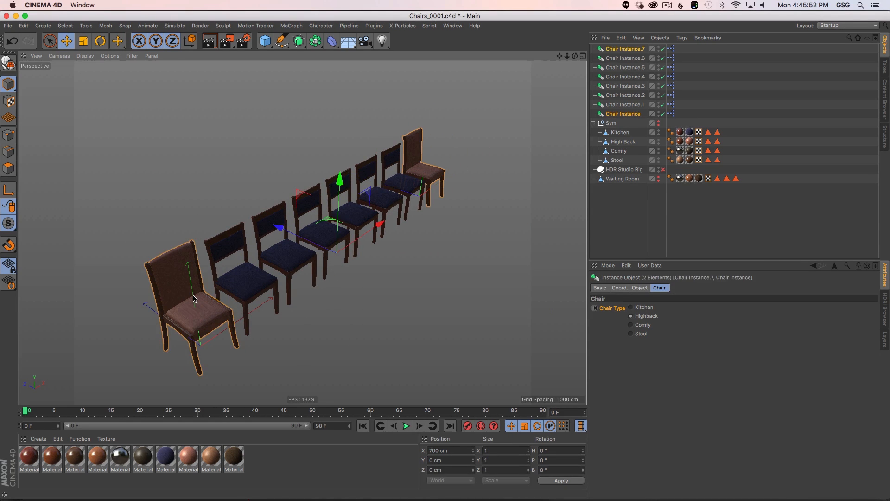
{"action": "left_click", "coordinate": [640, 308]}
{"action": "left_click_drag", "start_coordinate": [392, 221], "coordinate": [415, 217], "text": "alt"}
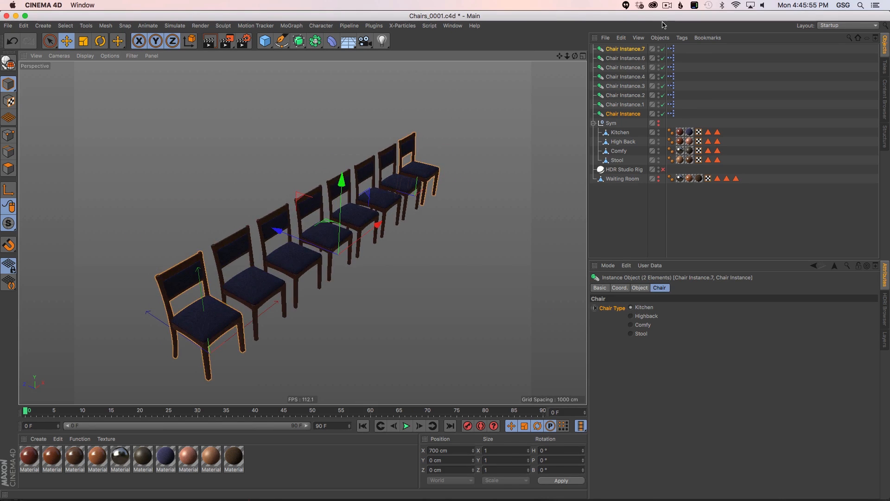
Add a MoGraph Cloner to the scene
{"action": "left_click", "coordinate": [627, 49]}
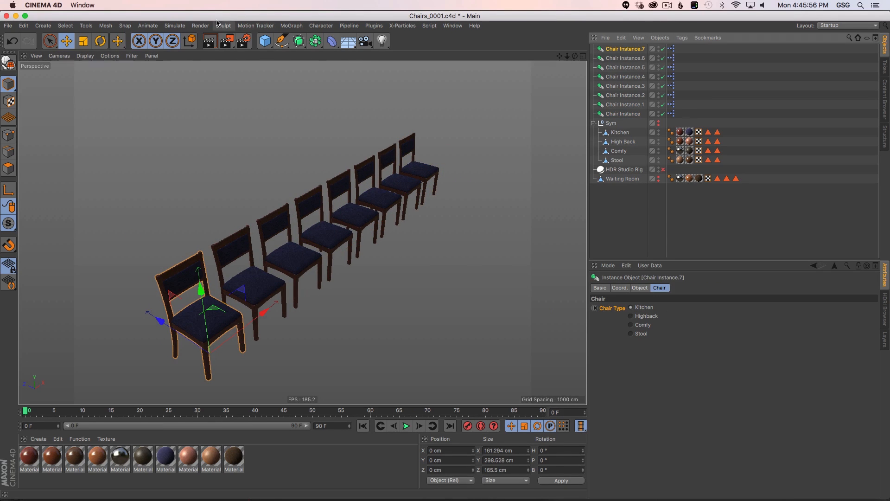
{"action": "left_click", "coordinate": [291, 26]}
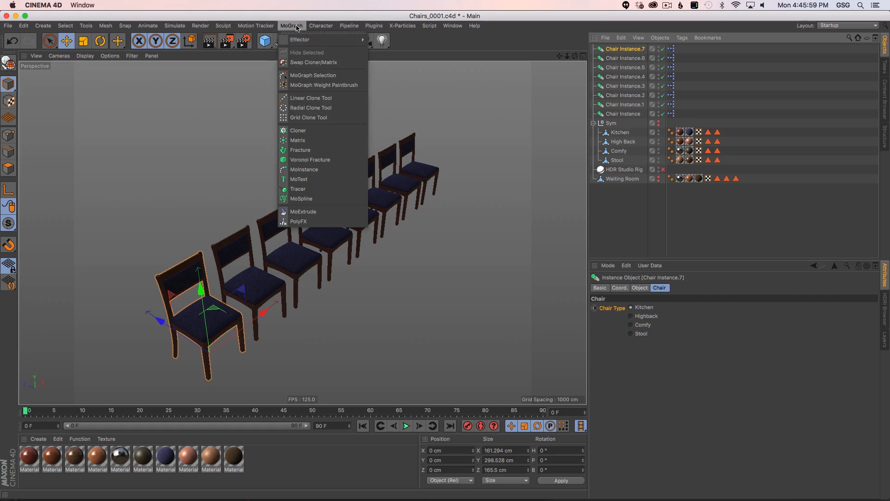
{"action": "left_click", "coordinate": [319, 132]}
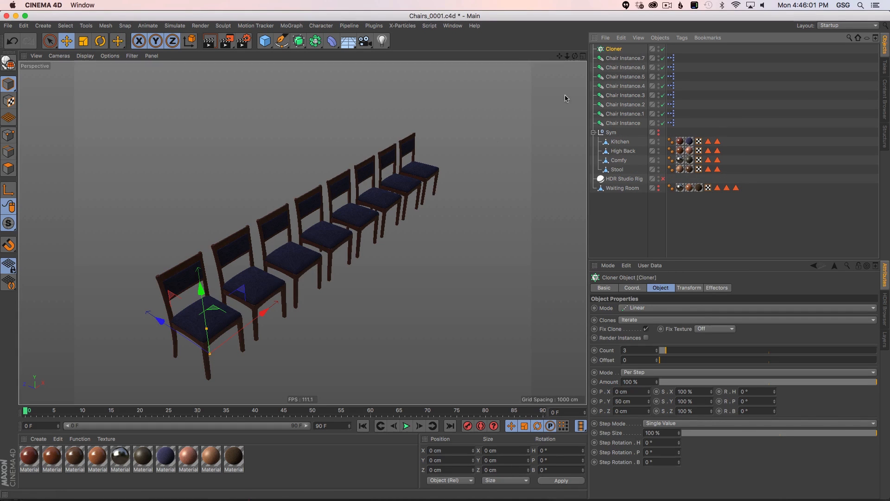
Delete the seven duplicated chair instances and make the remaining Chair Instance a child of the Cloner
{"action": "left_click", "coordinate": [619, 113], "text": "shift"}
{"action": "key", "text": "Delete"}
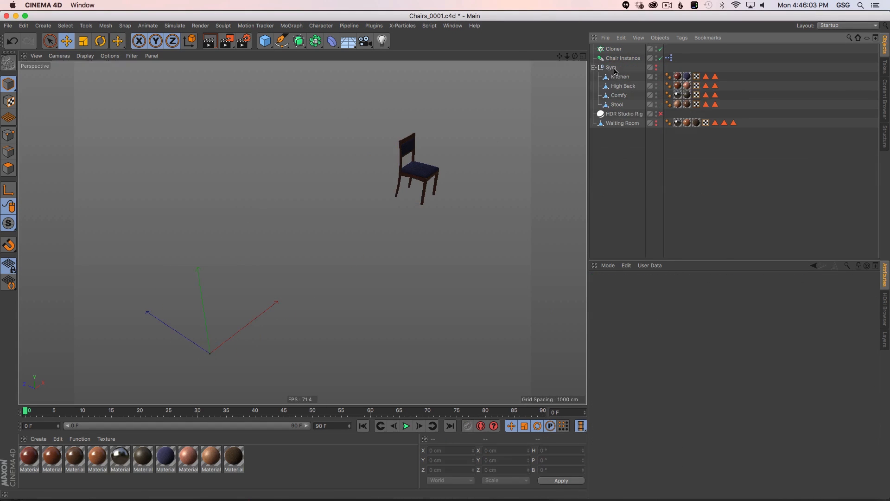
{"action": "left_click", "coordinate": [612, 59]}
{"action": "left_click_drag", "start_coordinate": [612, 58], "coordinate": [613, 49]}
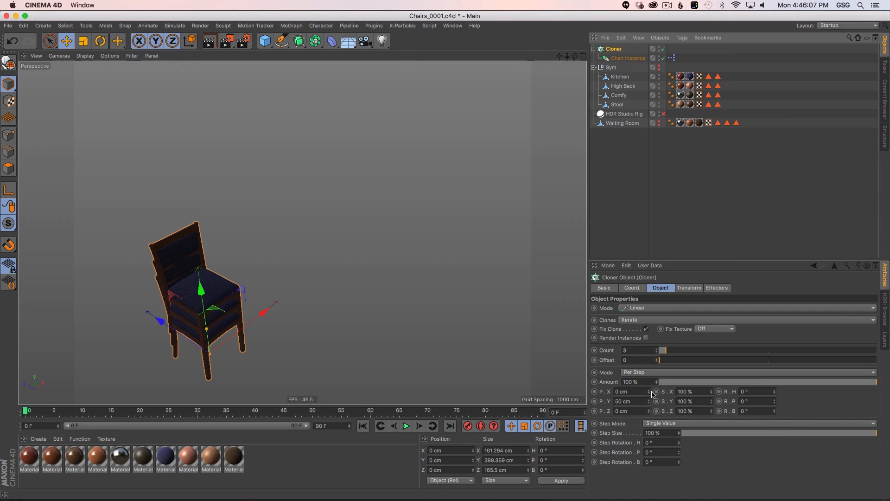
Set the linear Cloner's per-step offset to 0 cm in Y and 200 cm in X
{"action": "middle_click_drag", "start_coordinate": [460, 311], "coordinate": [451, 241], "text": "alt"}
{"action": "right_click_drag", "start_coordinate": [451, 241], "coordinate": [438, 271], "text": "alt"}
{"action": "left_click_drag", "start_coordinate": [636, 401], "coordinate": [582, 388]}
{"action": "type", "text": "0"}
{"action": "key", "text": "Return"}
{"action": "type", "text": "20"}
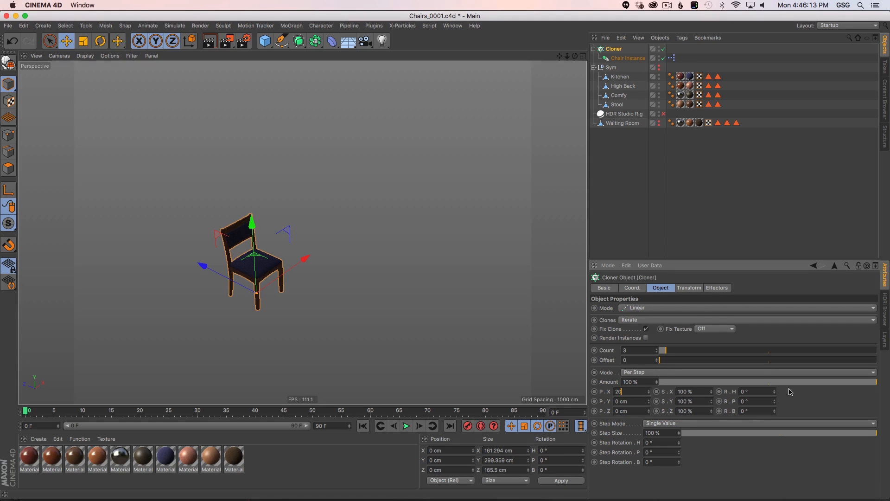
{"action": "type", "text": "0"}
{"action": "key", "text": "Return"}
Increase the linear Cloner's count to 19 chairs
{"action": "left_click_drag", "start_coordinate": [664, 351], "coordinate": [700, 346]}
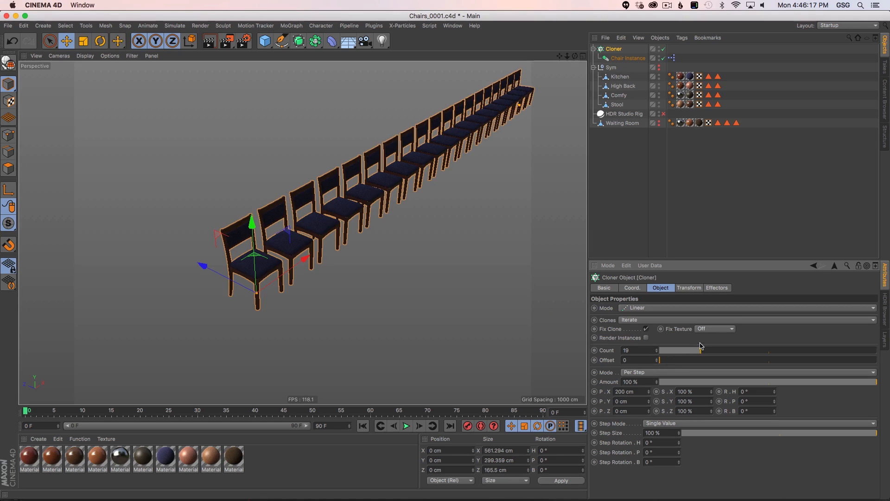
{"action": "middle_click_drag", "start_coordinate": [473, 202], "coordinate": [469, 246], "text": "alt"}
{"action": "left_click_drag", "start_coordinate": [411, 215], "coordinate": [408, 208], "text": "alt"}
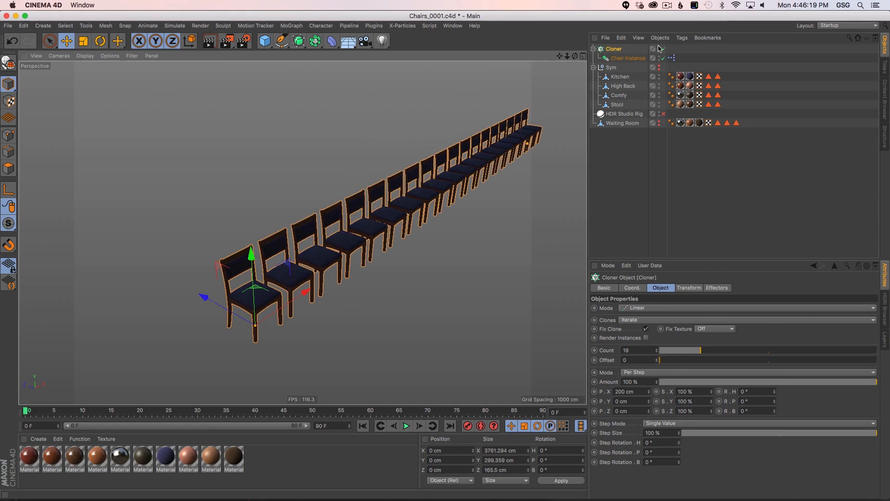
Duplicate the Cloner with its Chair Instance and switch the copy to Grid Array mode
{"action": "left_click", "coordinate": [607, 52]}
{"action": "key", "text": "super+c"}
{"action": "key", "text": "super+v"}
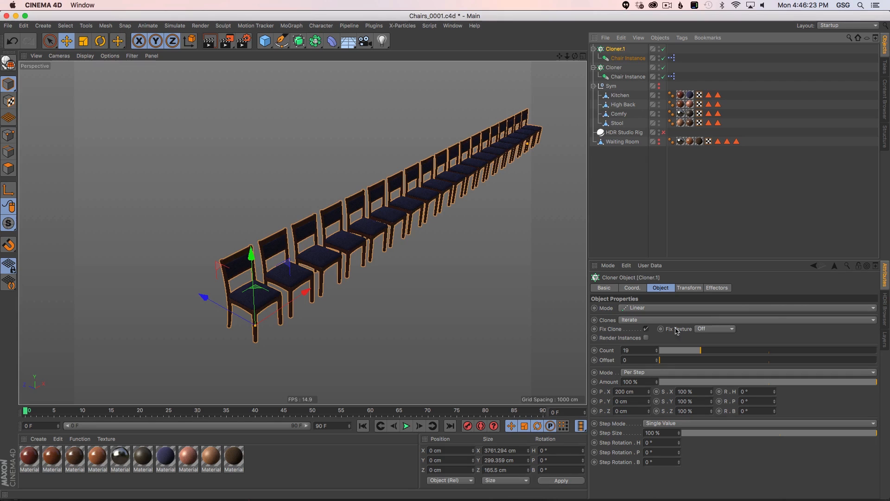
{"action": "left_click", "coordinate": [644, 308]}
{"action": "left_click", "coordinate": [647, 344]}
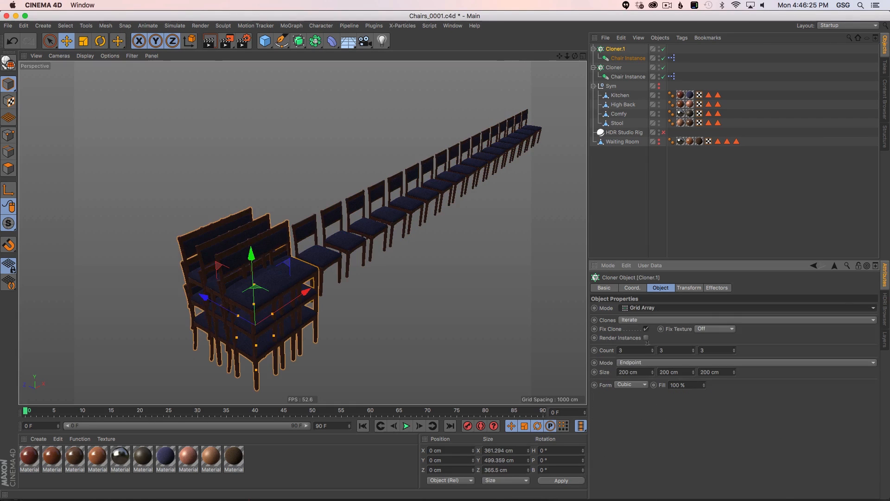
Set the grid Cloner's vertical count to 1 for a single layer of chairs
{"action": "double_click", "coordinate": [663, 350]}
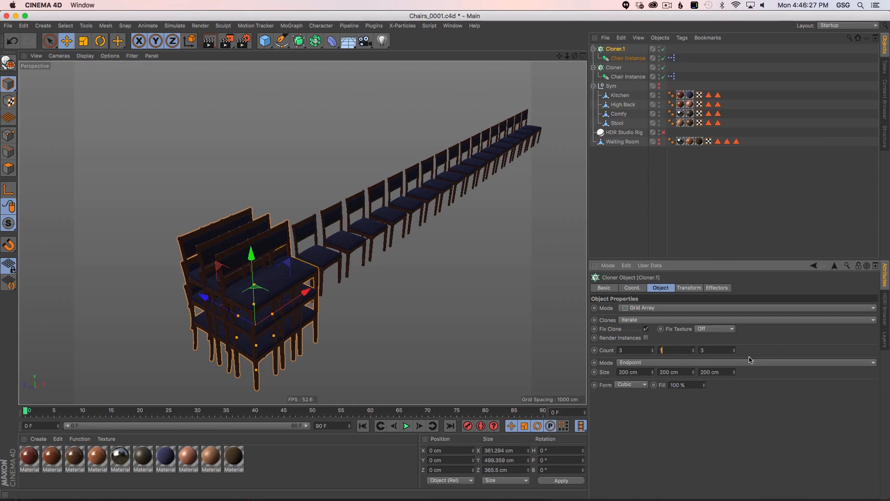
{"action": "type", "text": "1"}
{"action": "key", "text": "Return"}
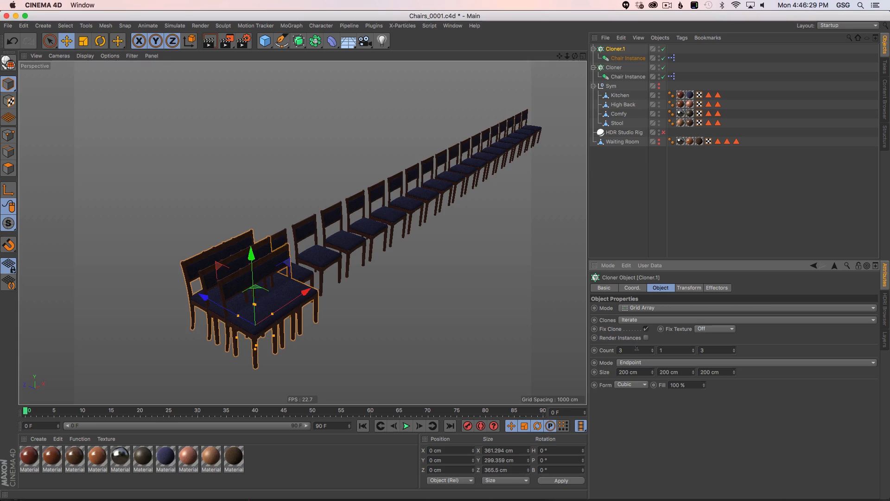
Switch the grid spacing to Per-Step and set its size to 200 cm in X and 300 cm in Z
{"action": "left_click", "coordinate": [639, 364]}
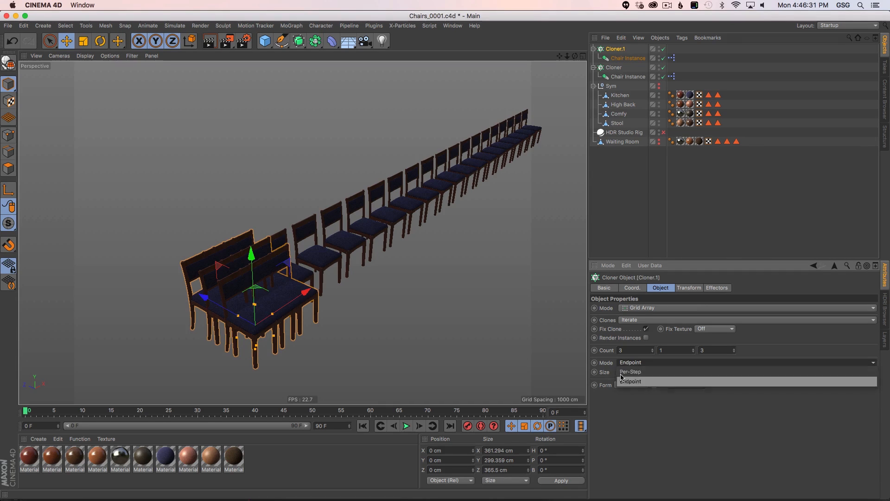
{"action": "left_click", "coordinate": [607, 354]}
{"action": "left_click", "coordinate": [628, 364]}
{"action": "left_click", "coordinate": [631, 371]}
{"action": "type", "text": "200"}
{"action": "key", "text": "Return"}
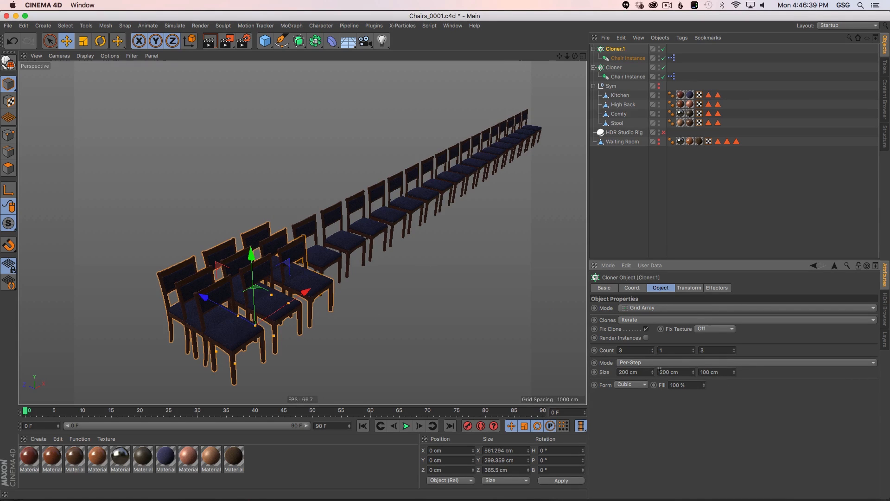
{"action": "key", "text": "Tab"}
{"action": "type", "text": "3"}
{"action": "key", "text": "Return"}
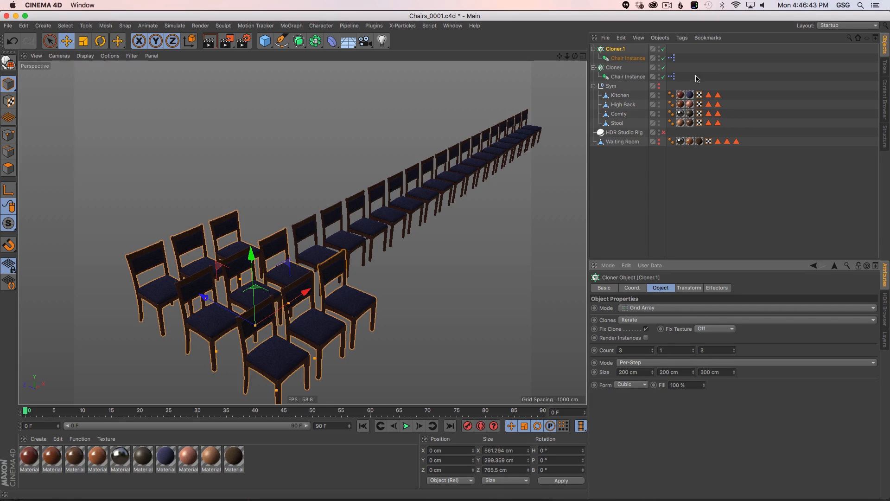
Move the grid Cloner away from the chair row to about X 1934 cm and Z 713 cm
{"action": "left_click_drag", "start_coordinate": [205, 298], "coordinate": [132, 240]}
{"action": "left_click_drag", "start_coordinate": [207, 240], "coordinate": [403, 158]}
{"action": "left_click_drag", "start_coordinate": [403, 158], "coordinate": [584, 290], "text": "alt"}
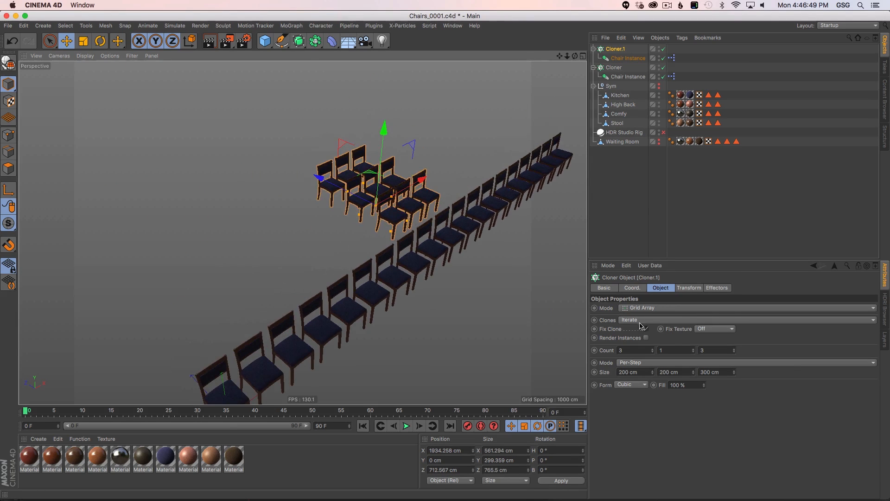
Increase the grid Cloner's count to 21 in X and 5 in Z, and move it to about Z 1771 cm
{"action": "left_click_drag", "start_coordinate": [654, 351], "coordinate": [654, 347]}
{"action": "left_click_drag", "start_coordinate": [336, 189], "coordinate": [547, 275]}
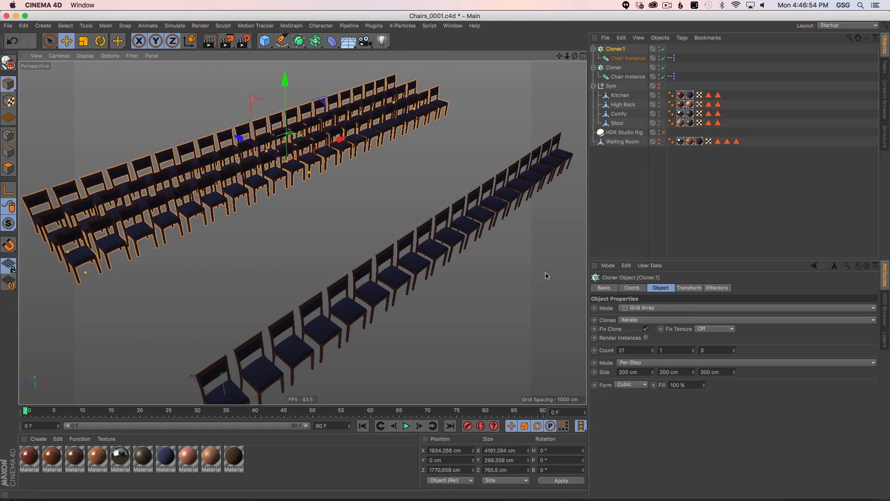
{"action": "left_click", "coordinate": [734, 349]}
{"action": "left_click", "coordinate": [735, 348]}
{"action": "mouse_move", "coordinate": [433, 210]}
{"action": "left_mouse_down", "text": "alt"}
{"action": "mouse_move", "coordinate": [436, 184]}
{"action": "mouse_move", "coordinate": [440, 216]}
{"action": "mouse_move", "coordinate": [419, 212]}
{"action": "mouse_move", "coordinate": [436, 224]}
{"action": "left_mouse_up", "text": "alt"}
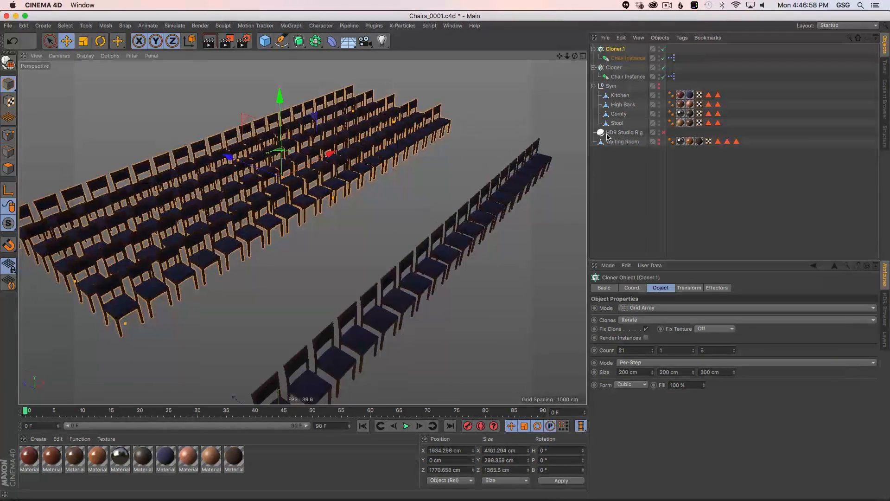
Duplicate the linear Cloner and move the copy back to about Z 288 cm as a second chair row
{"action": "left_click", "coordinate": [613, 68]}
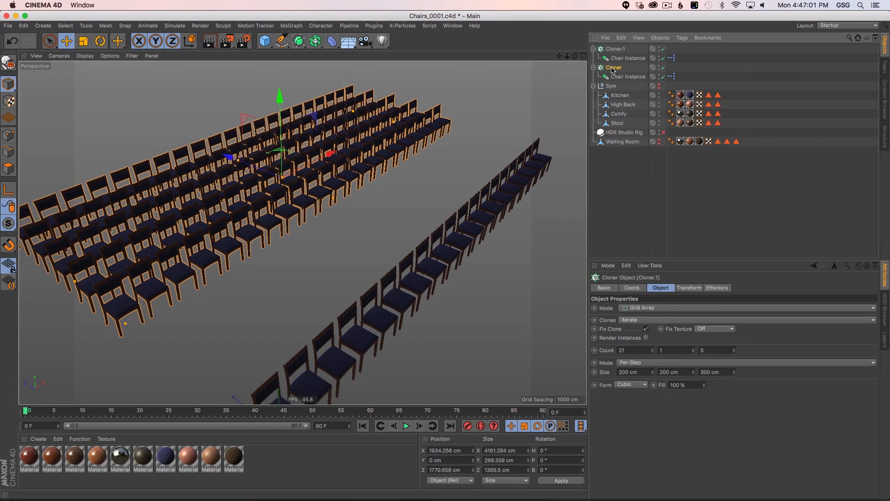
{"action": "key", "text": "super+c"}
{"action": "key", "text": "super+v"}
{"action": "middle_click_drag", "start_coordinate": [300, 352], "coordinate": [302, 324], "text": "alt"}
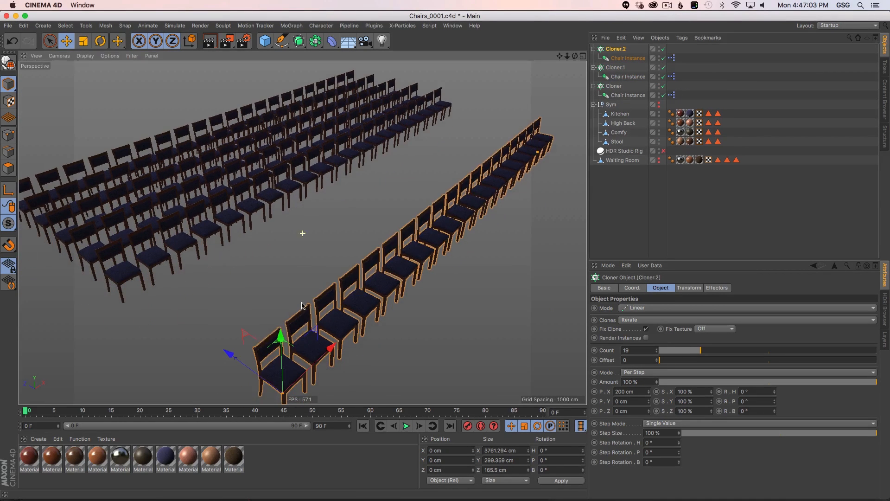
{"action": "left_click_drag", "start_coordinate": [231, 358], "coordinate": [190, 326]}
{"action": "mouse_move", "coordinate": [374, 239]}
{"action": "left_mouse_down", "text": "alt"}
{"action": "mouse_move", "coordinate": [364, 222]}
{"action": "mouse_move", "coordinate": [343, 227]}
{"action": "mouse_move", "coordinate": [372, 229]}
{"action": "left_mouse_up", "text": "alt"}
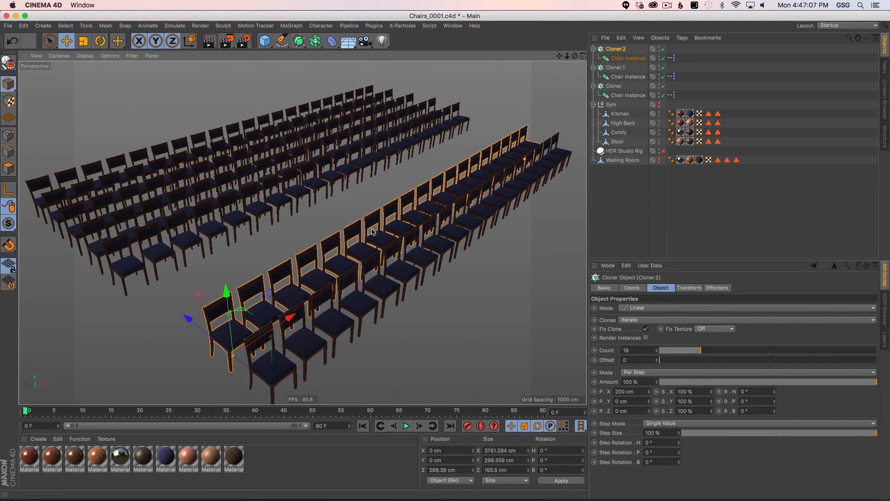
Switch the Chair Type of all three cloned Chair Instances to Comfy and then to Stool
{"action": "left_click", "coordinate": [626, 58]}
{"action": "left_click", "coordinate": [626, 76], "text": "ctrl"}
{"action": "left_click", "coordinate": [625, 95], "text": "ctrl"}
{"action": "left_click_drag", "start_coordinate": [417, 220], "coordinate": [397, 216], "text": "alt"}
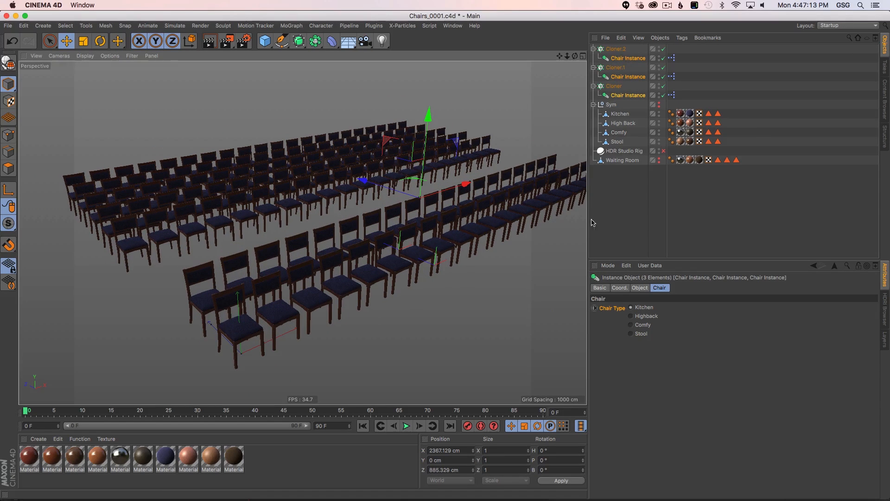
{"action": "left_click", "coordinate": [639, 328]}
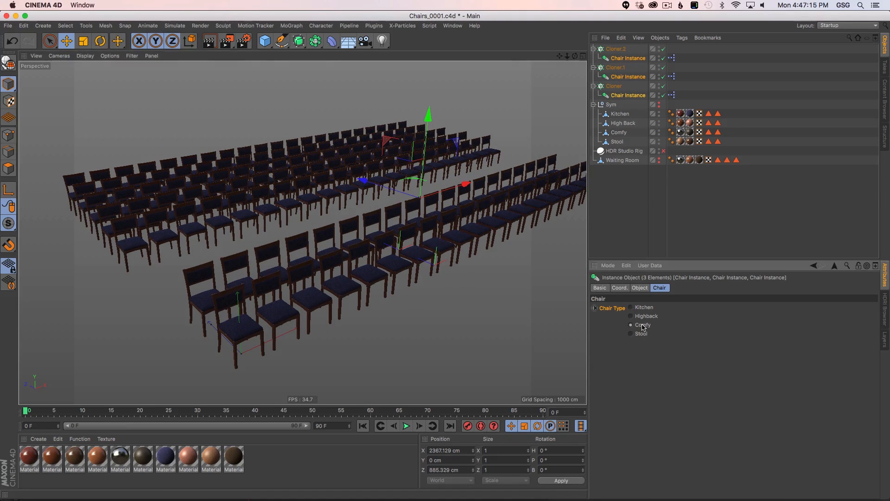
{"action": "left_click_drag", "start_coordinate": [308, 262], "coordinate": [349, 293], "text": "alt"}
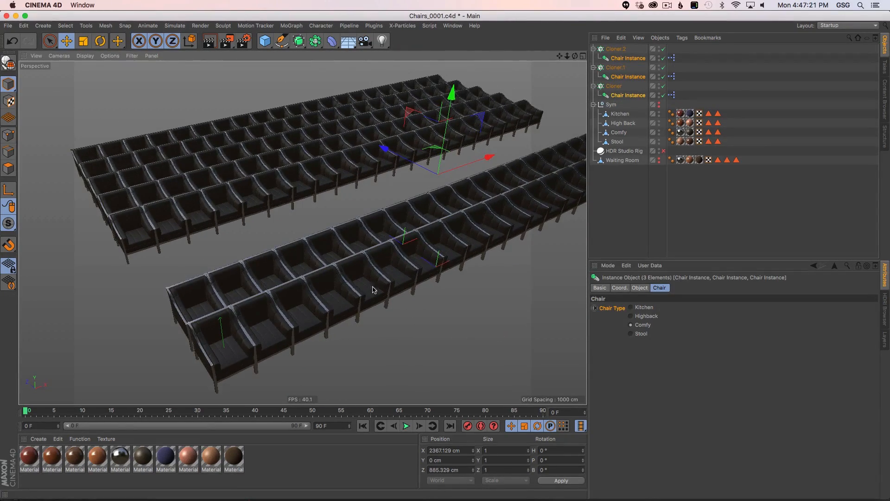
{"action": "left_click", "coordinate": [639, 333]}
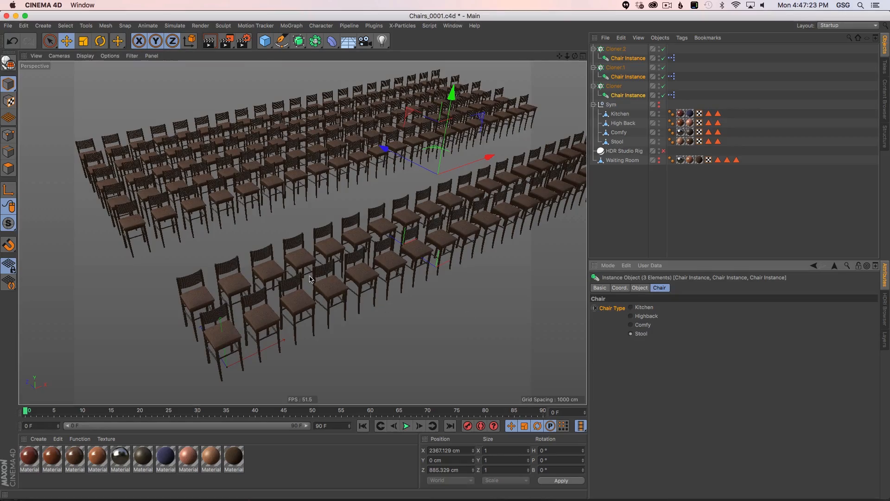
{"action": "left_click", "coordinate": [624, 214]}
{"action": "mouse_move", "coordinate": [305, 154]}
{"action": "left_mouse_down", "text": "alt"}
{"action": "mouse_move", "coordinate": [395, 150]}
{"action": "mouse_move", "coordinate": [460, 134]}
{"action": "mouse_move", "coordinate": [333, 173]}
{"action": "mouse_move", "coordinate": [419, 133]}
{"action": "mouse_move", "coordinate": [300, 99]}
{"action": "mouse_move", "coordinate": [336, 140]}
{"action": "mouse_move", "coordinate": [314, 164]}
{"action": "left_mouse_up", "text": "alt"}
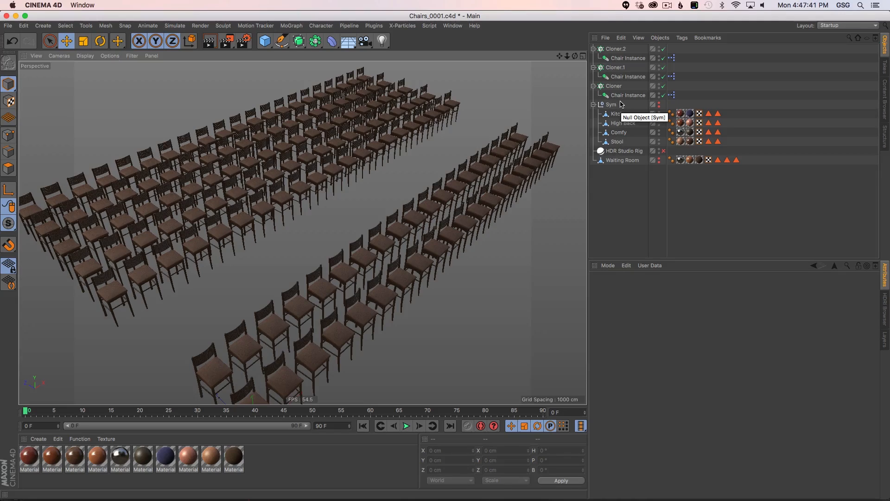
Take one Chair Instance out of the original linear Cloner and delete all three Cloners
{"action": "left_click_drag", "start_coordinate": [623, 96], "coordinate": [607, 103]}
{"action": "left_click", "coordinate": [613, 86]}
{"action": "left_click", "coordinate": [614, 50], "text": "shift"}
{"action": "key", "text": "Delete"}
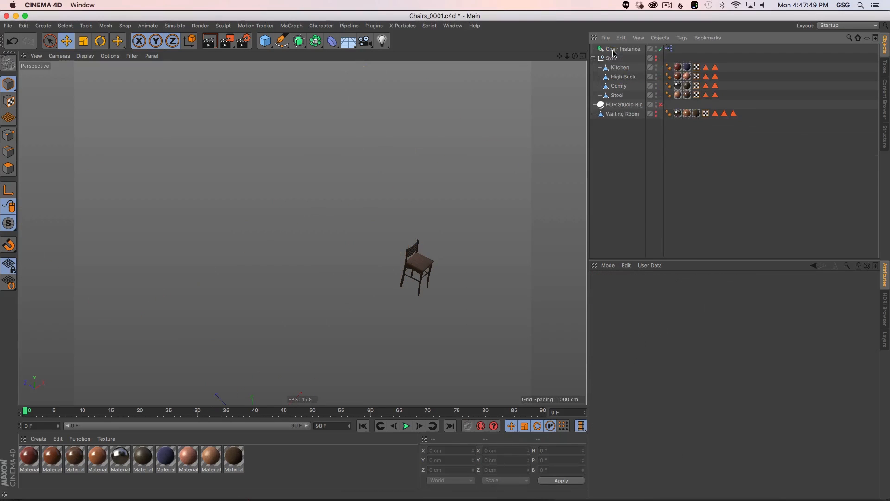
Move the remaining Chair Instance along X to about 207 cm, near the world origin
{"action": "left_click", "coordinate": [612, 50]}
{"action": "key", "text": "o"}
{"action": "left_click_drag", "start_coordinate": [375, 222], "coordinate": [379, 241], "text": "alt"}
{"action": "right_click_drag", "start_coordinate": [328, 248], "coordinate": [300, 256], "text": "alt"}
{"action": "left_click_drag", "start_coordinate": [303, 264], "coordinate": [307, 252], "text": "alt"}
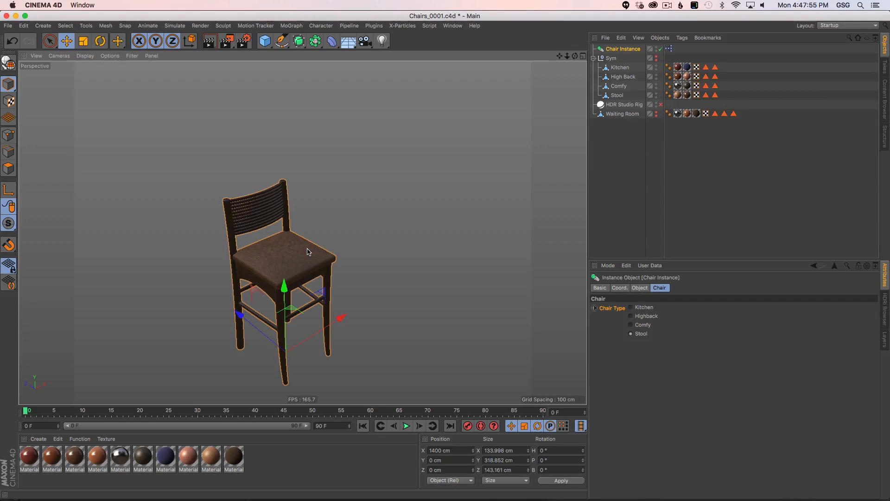
{"action": "mouse_move", "coordinate": [309, 251]}
{"action": "right_mouse_down", "text": "alt"}
{"action": "mouse_move", "coordinate": [278, 245]}
{"action": "mouse_move", "coordinate": [296, 246]}
{"action": "right_mouse_up", "text": "alt"}
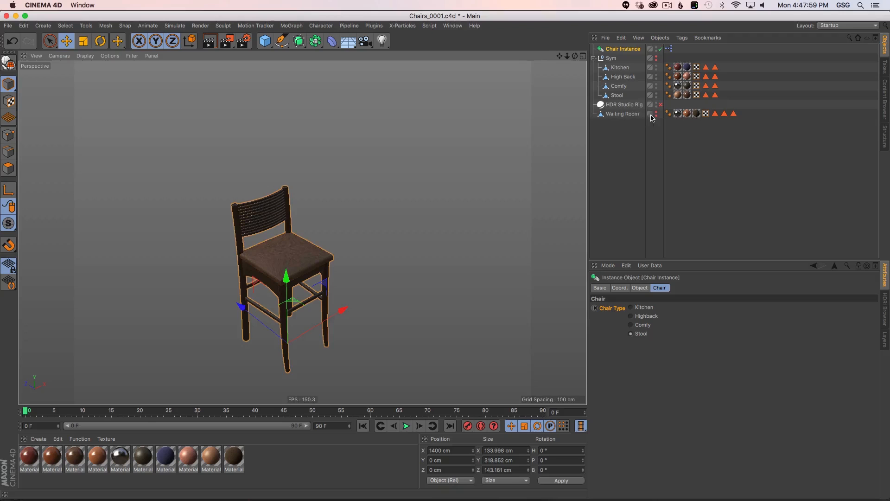
{"action": "key", "text": "h"}
{"action": "left_click_drag", "start_coordinate": [420, 220], "coordinate": [258, 299]}
{"action": "key", "text": "o"}
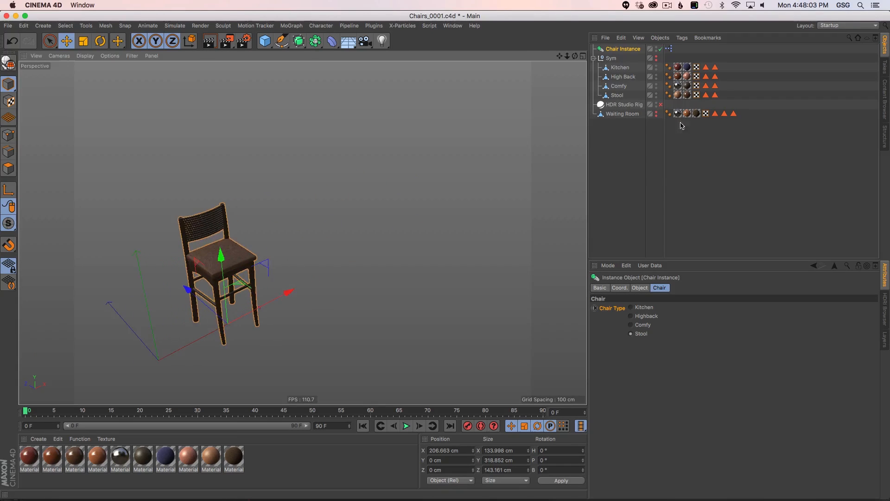
Turn off the forced hiding of the Waiting Room chair in both the editor and the renderer
{"action": "left_click", "coordinate": [627, 114]}
{"action": "left_click", "coordinate": [652, 113]}
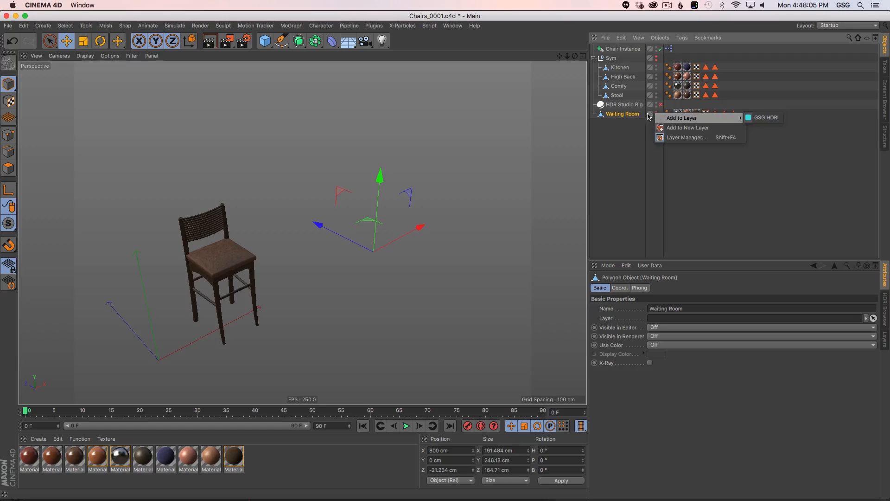
{"action": "left_click", "coordinate": [647, 113]}
{"action": "left_click", "coordinate": [656, 113]}
{"action": "left_click", "coordinate": [656, 113]}
{"action": "left_click_drag", "start_coordinate": [427, 206], "coordinate": [355, 229], "text": "alt"}
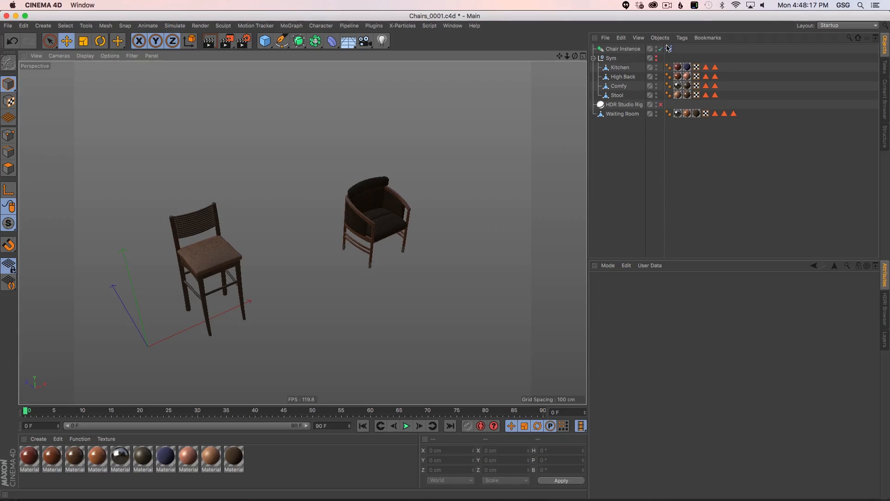
Review the node connections in the Chair Instance's XPresso graph and close it
{"action": "left_click", "coordinate": [624, 49]}
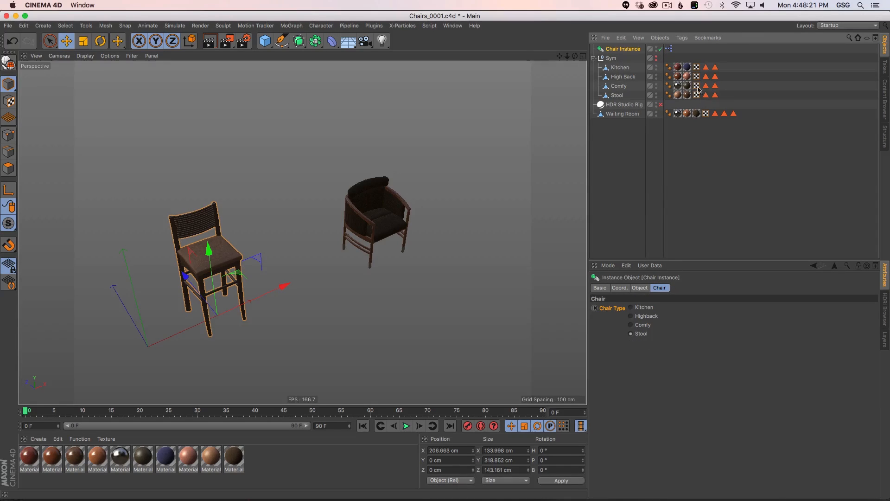
{"action": "double_click", "coordinate": [668, 49]}
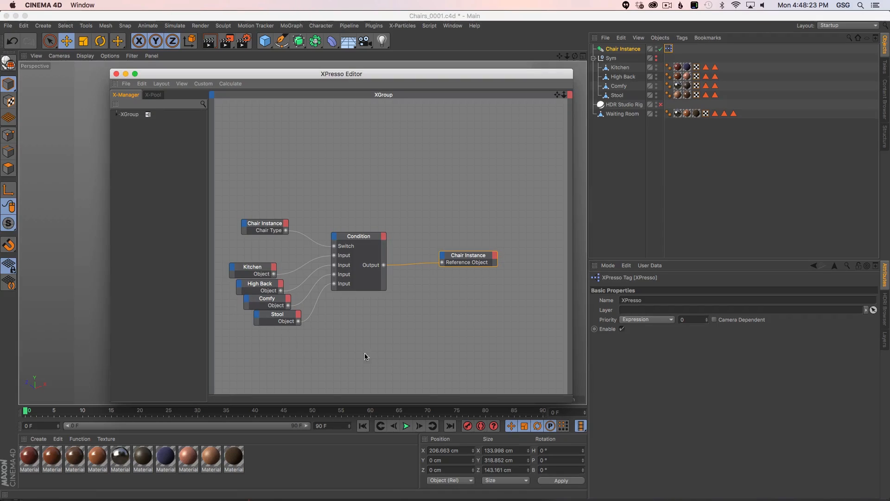
{"action": "left_click", "coordinate": [116, 74]}
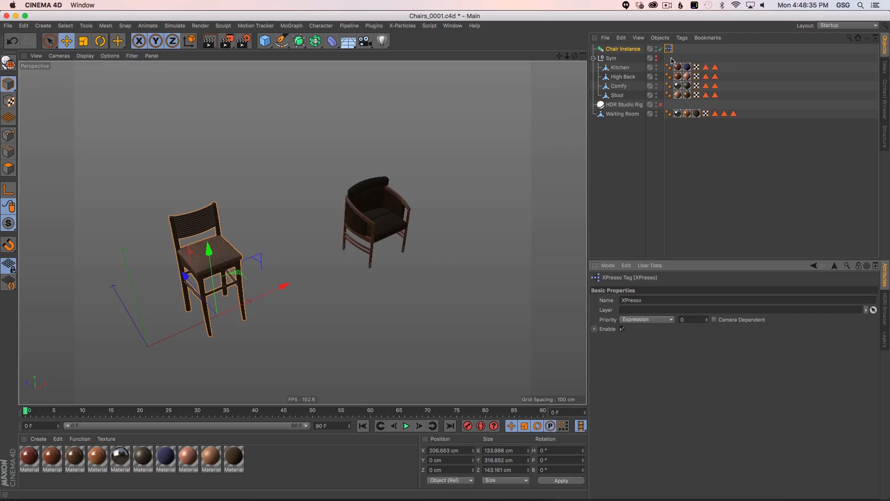
Try to assign the Waiting Room chair as the Chair Instance's Reference Object
{"action": "left_click", "coordinate": [638, 49]}
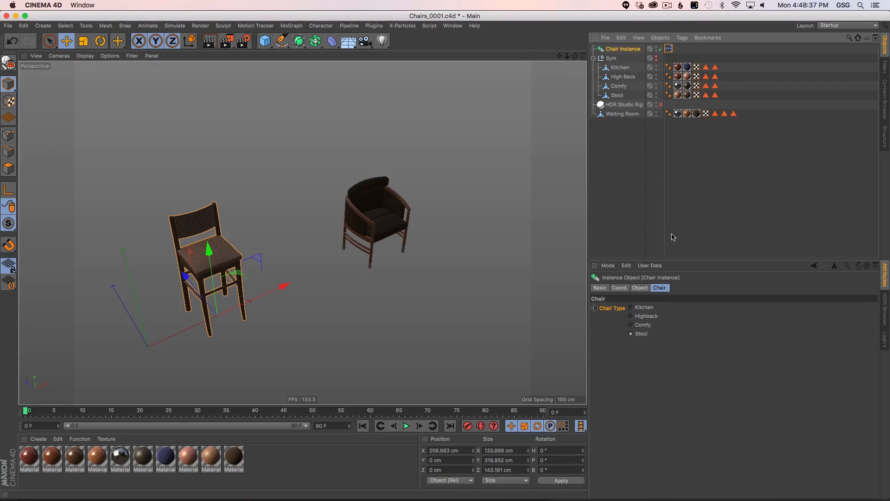
{"action": "left_click", "coordinate": [644, 288]}
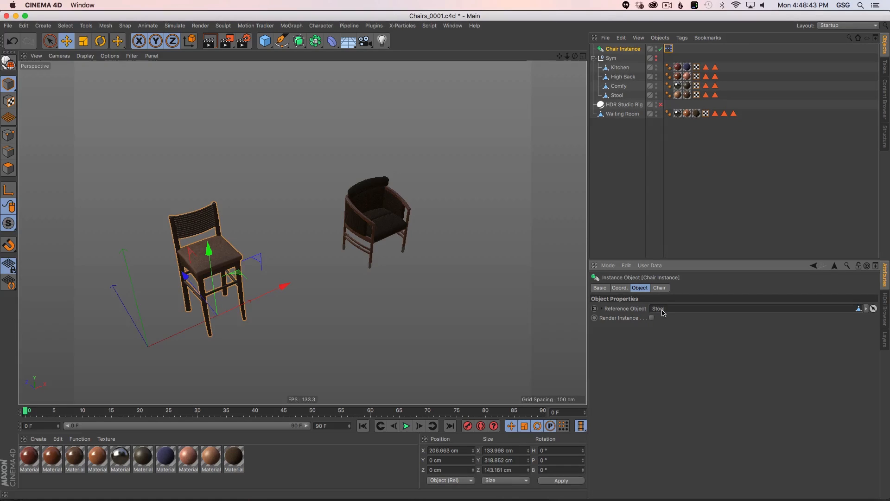
{"action": "left_click_drag", "start_coordinate": [607, 116], "coordinate": [677, 311]}
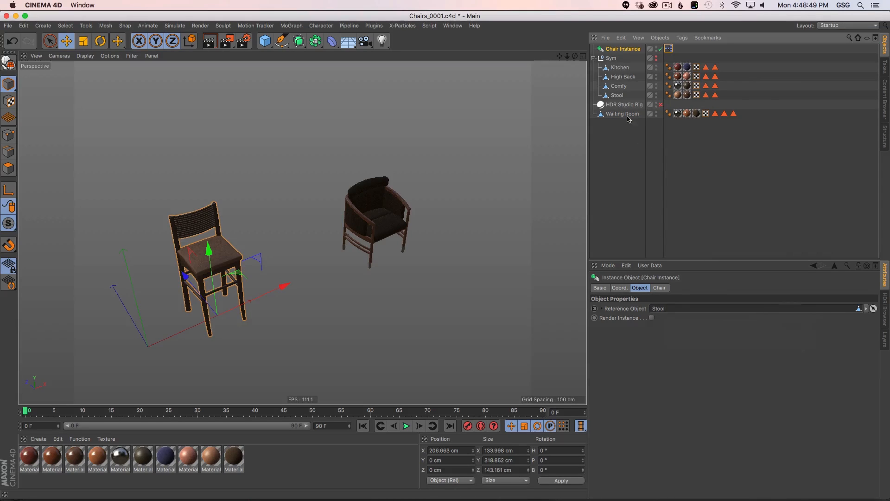
{"action": "left_click_drag", "start_coordinate": [622, 114], "coordinate": [688, 312]}
Set the Chair Type to Highback and try again to assign Waiting Room as the Reference Object
{"action": "left_click", "coordinate": [660, 287]}
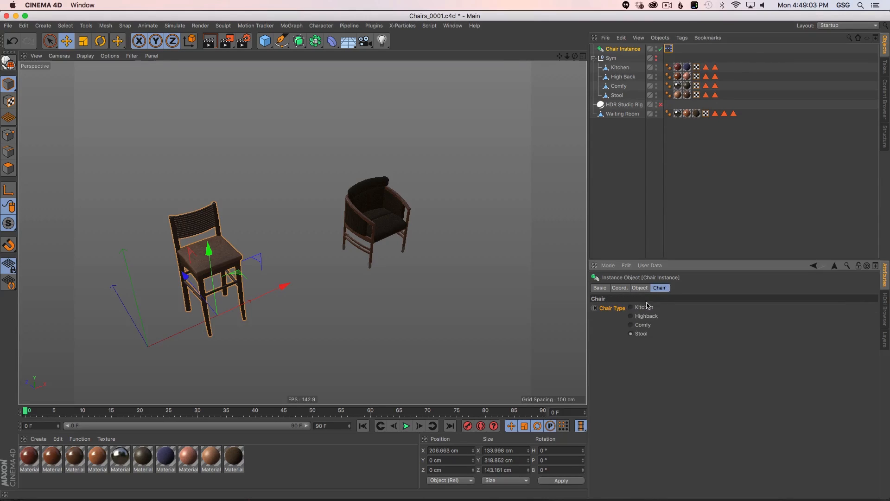
{"action": "left_click", "coordinate": [643, 318]}
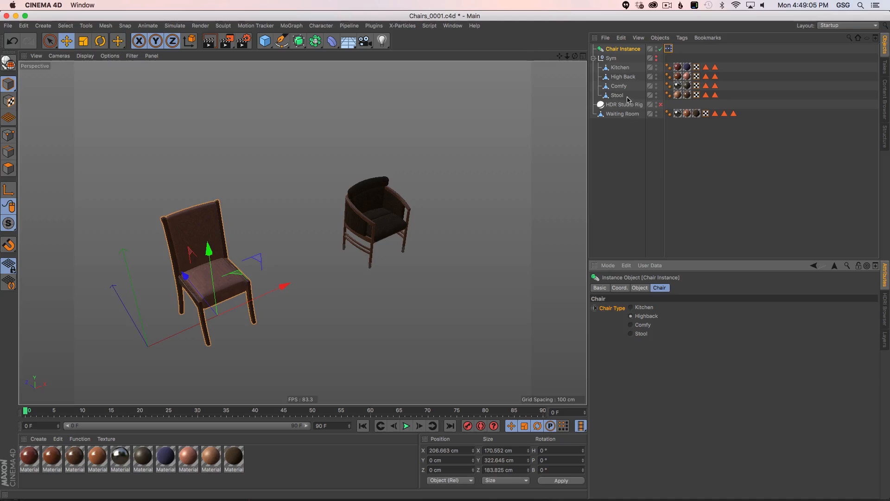
{"action": "left_click", "coordinate": [640, 287]}
{"action": "left_click_drag", "start_coordinate": [623, 114], "coordinate": [676, 308]}
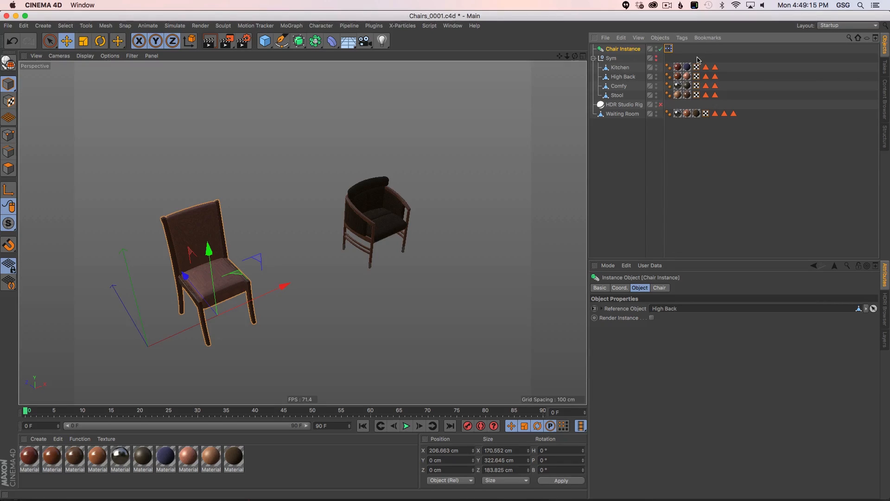
Reopen the Chair Instance's XPresso graph, move the receiving Chair Instance node farther from the Condition node, and check the Condition's available input ports
{"action": "double_click", "coordinate": [669, 49]}
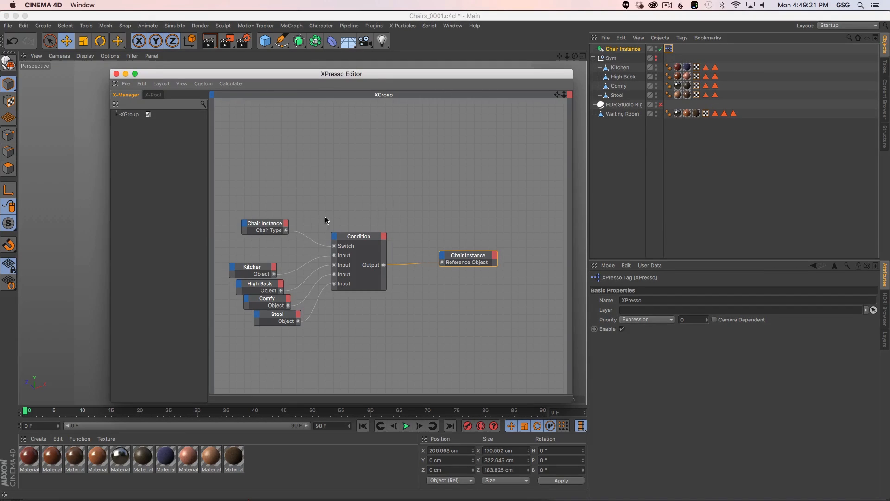
{"action": "left_click", "coordinate": [623, 49]}
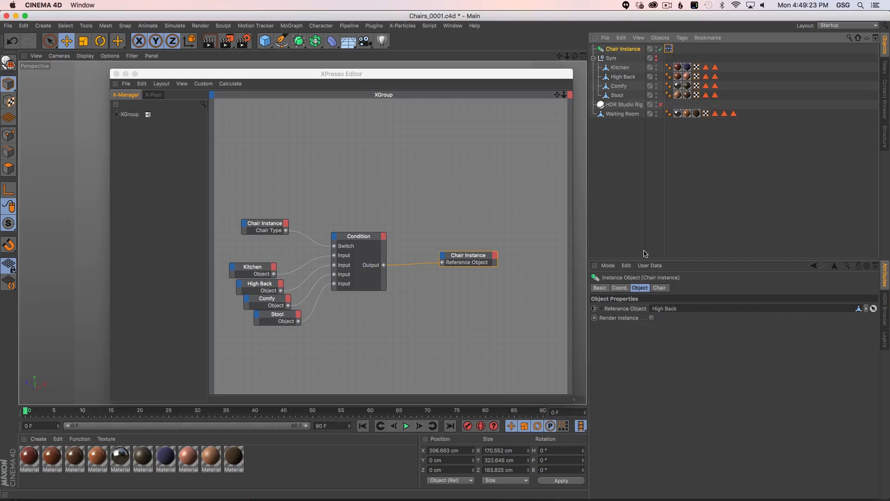
{"action": "left_click", "coordinate": [660, 288]}
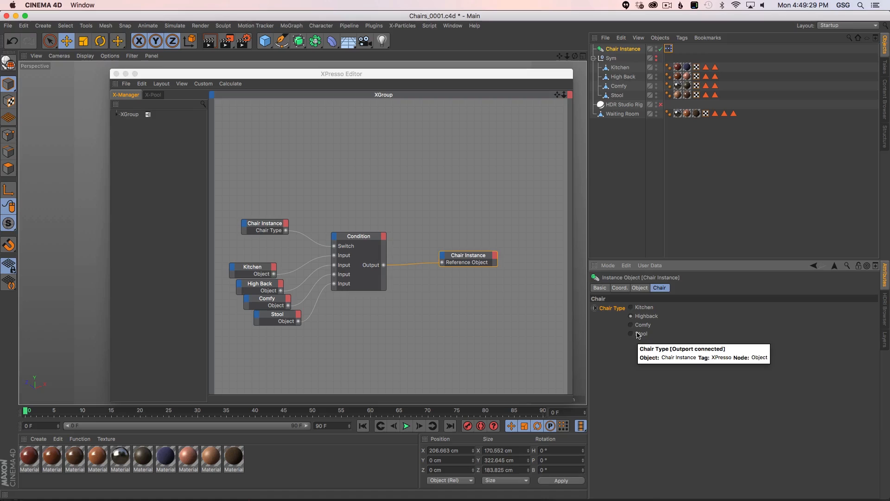
{"action": "middle_click_drag", "start_coordinate": [495, 251], "coordinate": [487, 232], "text": "alt"}
{"action": "left_click_drag", "start_coordinate": [453, 239], "coordinate": [496, 237]}
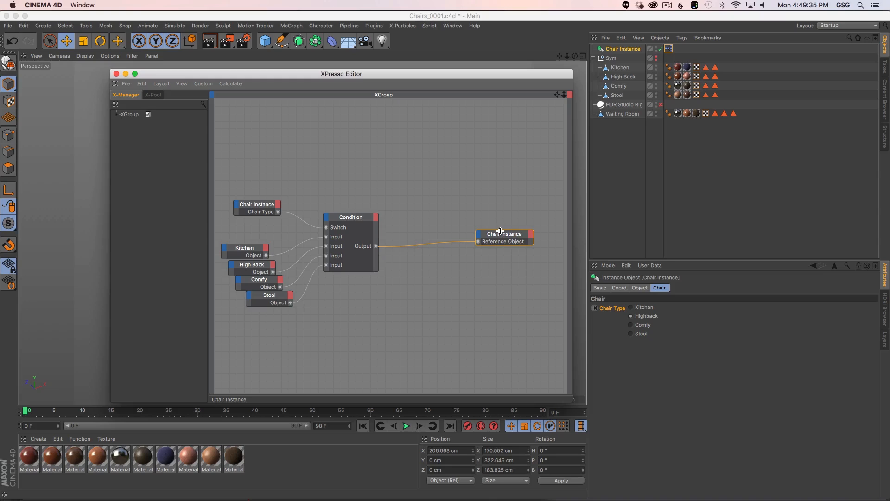
{"action": "left_click", "coordinate": [326, 217]}
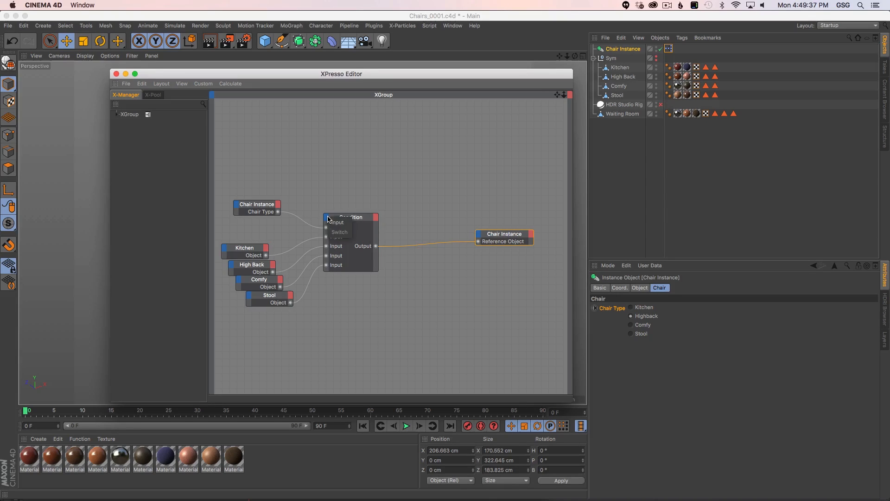
{"action": "left_click", "coordinate": [389, 174]}
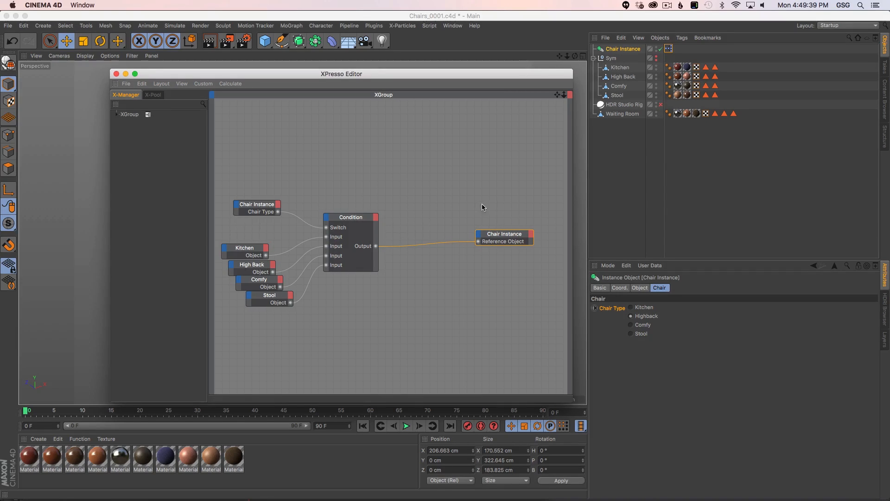
Add an On input port to the receiving Chair Instance node, close the graph and return to the Chair Instance's Chair Type options
{"action": "left_click", "coordinate": [487, 245]}
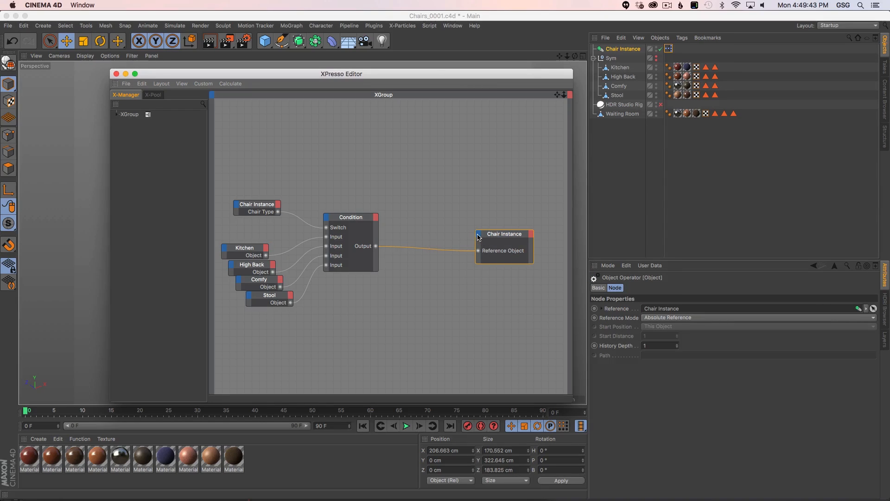
{"action": "left_click", "coordinate": [478, 234]}
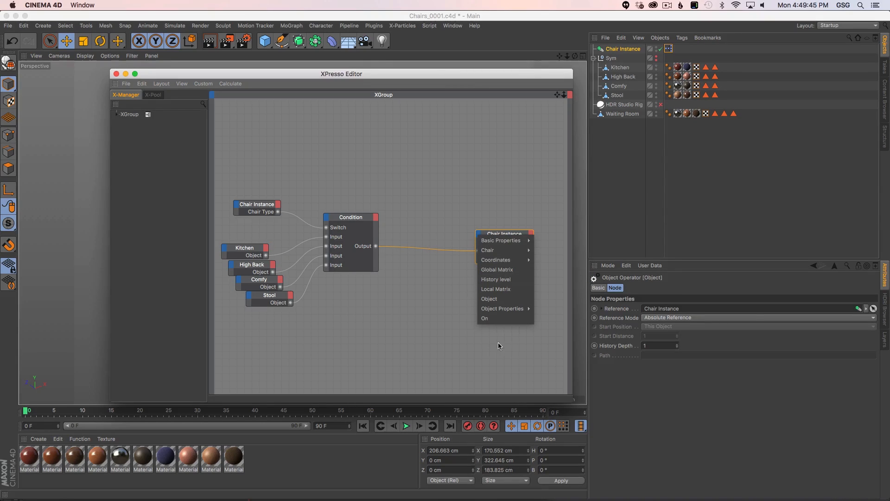
{"action": "left_click", "coordinate": [486, 319]}
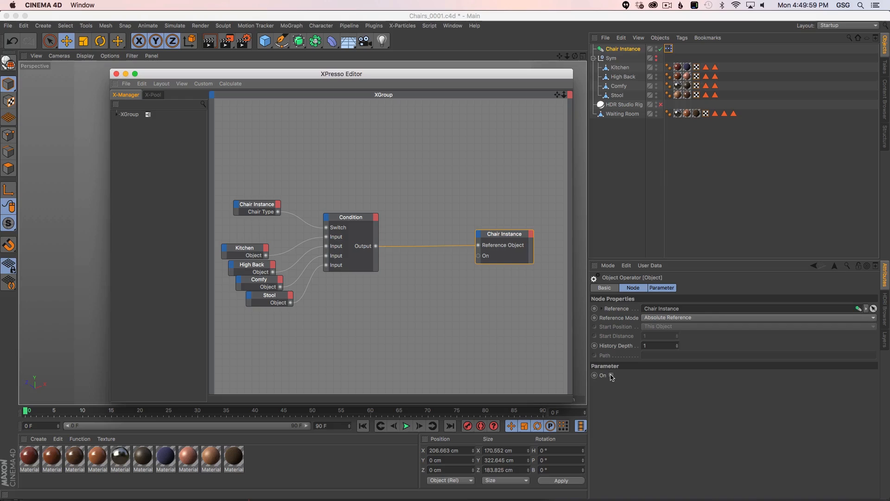
{"action": "left_click", "coordinate": [116, 74]}
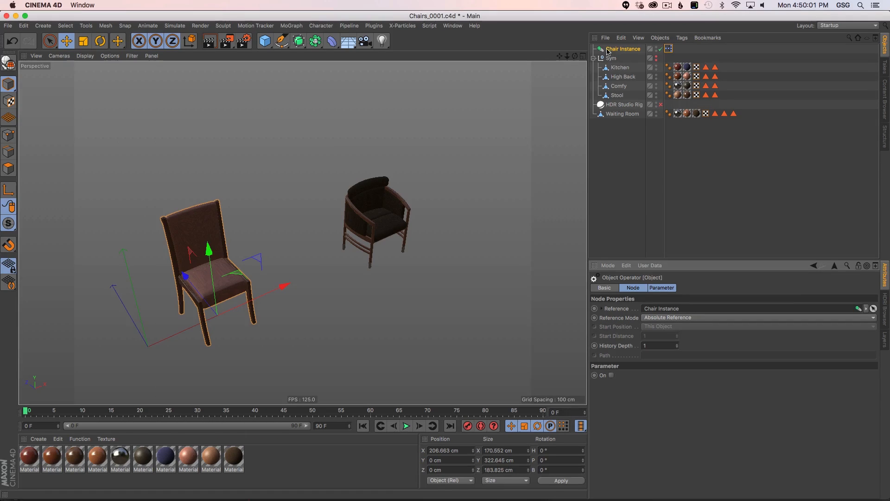
{"action": "left_click", "coordinate": [625, 49]}
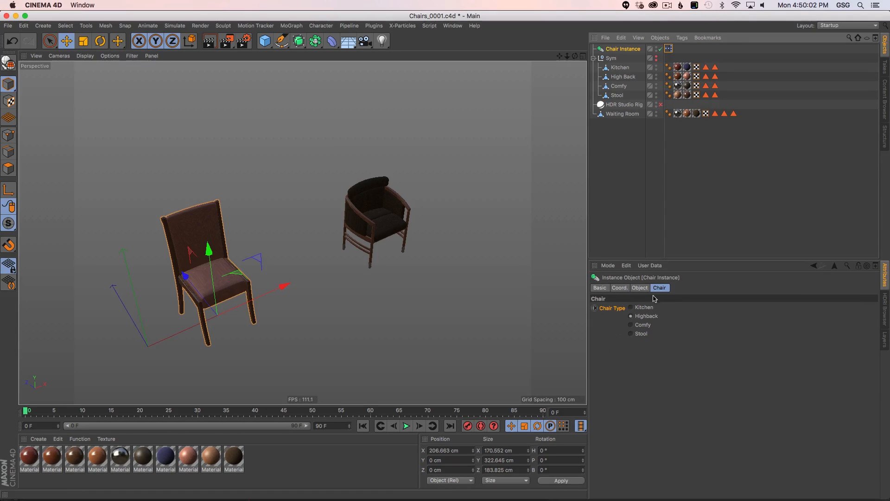
{"action": "left_click", "coordinate": [642, 317]}
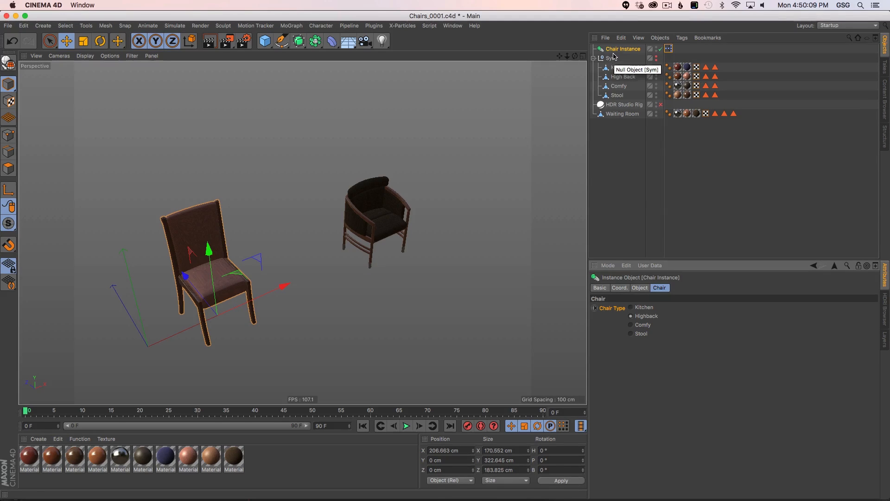
Reopen the Chair Instance's XPresso graph and inspect the On parameter of the receiving Chair Instance node
{"action": "double_click", "coordinate": [669, 49]}
{"action": "left_click", "coordinate": [526, 241]}
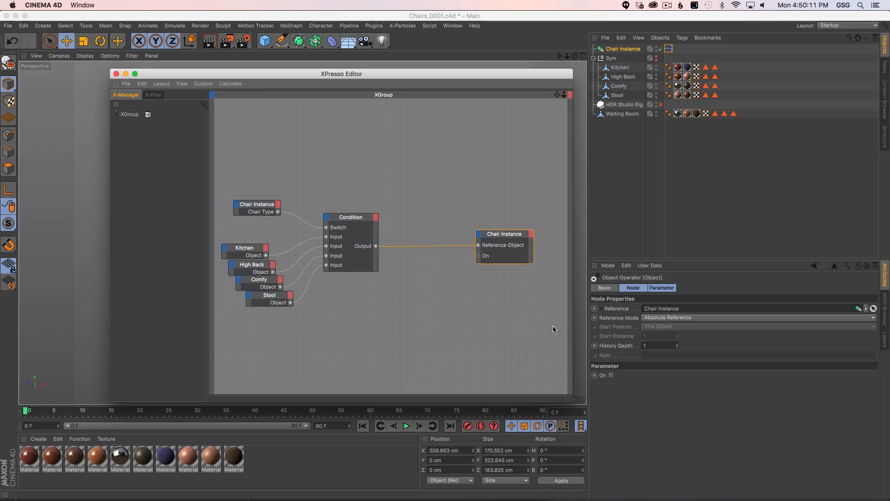
{"action": "left_click", "coordinate": [610, 371]}
Clear the view of the scene and test the Chair Types Comfy and Stool, ending on Kitchen
{"action": "left_click_drag", "start_coordinate": [427, 77], "coordinate": [417, 383]}
{"action": "left_click", "coordinate": [621, 50]}
{"action": "left_click", "coordinate": [638, 325]}
{"action": "left_click", "coordinate": [637, 333]}
{"action": "left_click", "coordinate": [634, 308]}
{"action": "left_click_drag", "start_coordinate": [435, 385], "coordinate": [445, 120]}
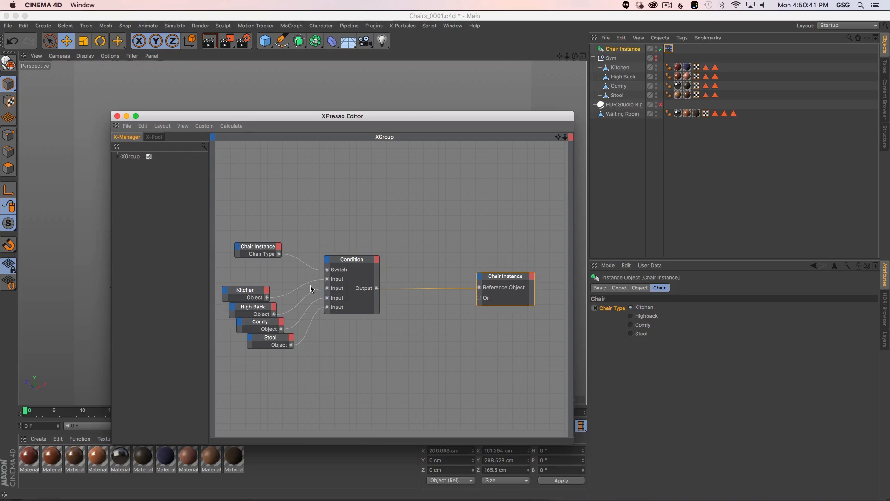
Add a Compare logic node to the graph and place it below the receiving Chair Instance node
{"action": "middle_click_drag", "start_coordinate": [413, 328], "coordinate": [416, 286]}
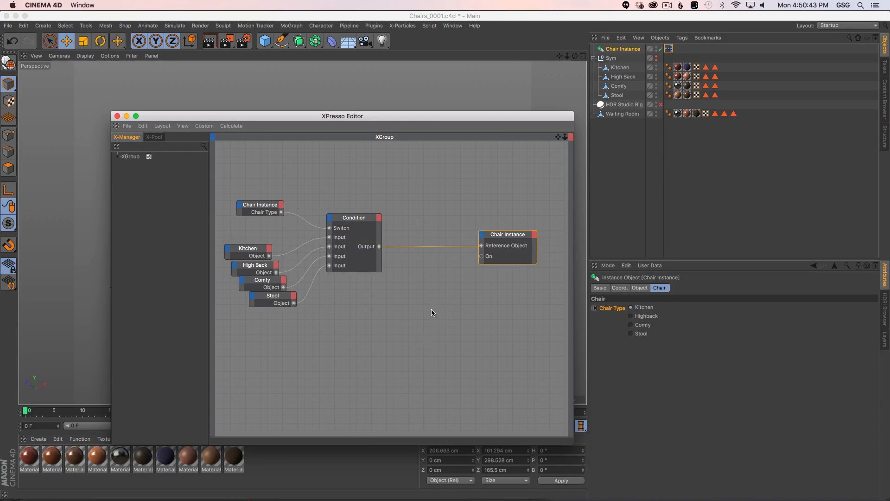
{"action": "right_click", "coordinate": [419, 309]}
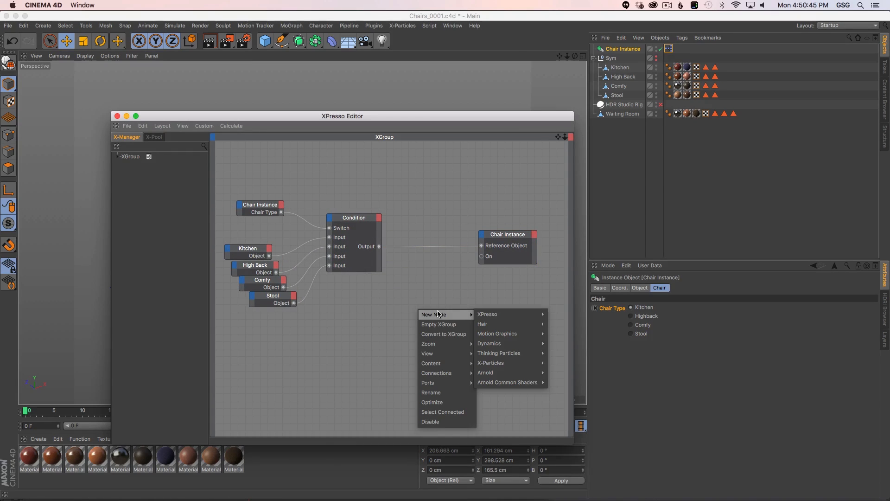
{"action": "left_click", "coordinate": [419, 307]}
{"action": "right_click", "coordinate": [421, 312]}
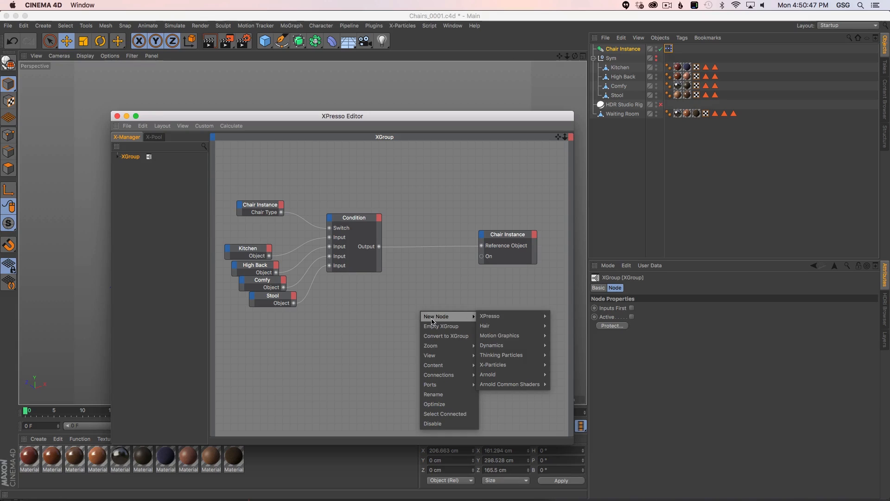
{"action": "mouse_move", "coordinate": [503, 317]}
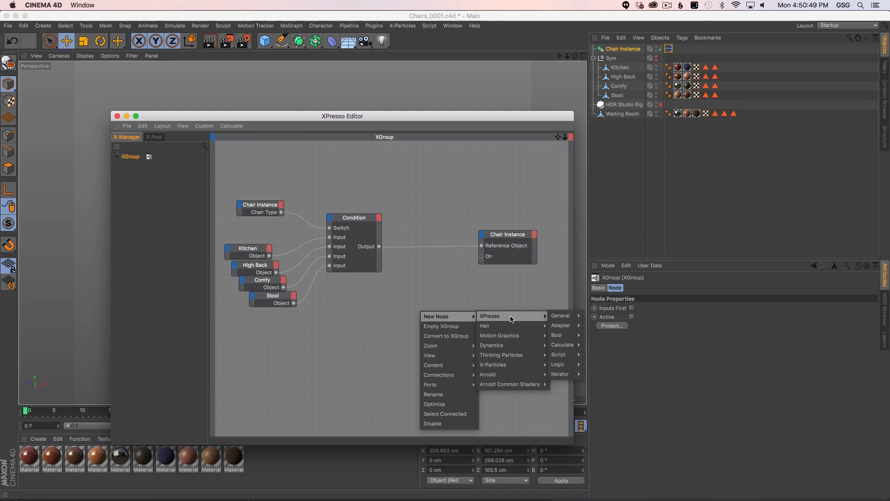
{"action": "mouse_move", "coordinate": [569, 348]}
{"action": "mouse_move", "coordinate": [571, 368]}
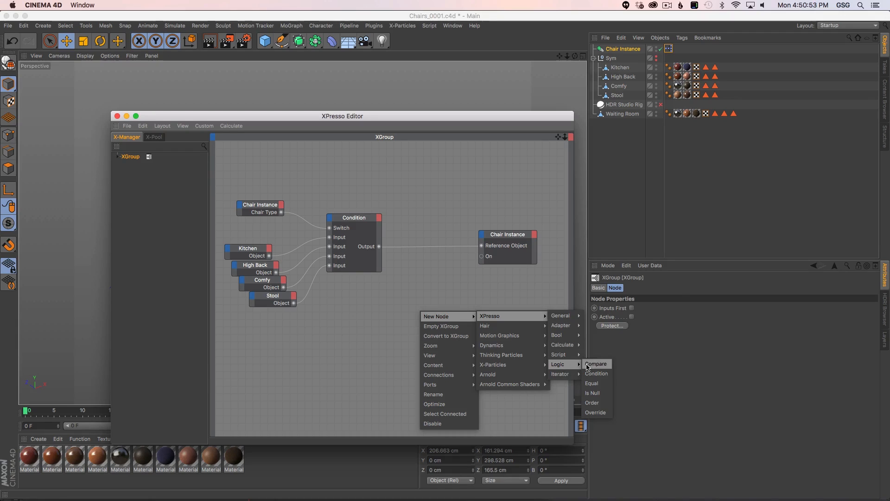
{"action": "left_click", "coordinate": [588, 365]}
{"action": "left_click_drag", "start_coordinate": [424, 302], "coordinate": [472, 307]}
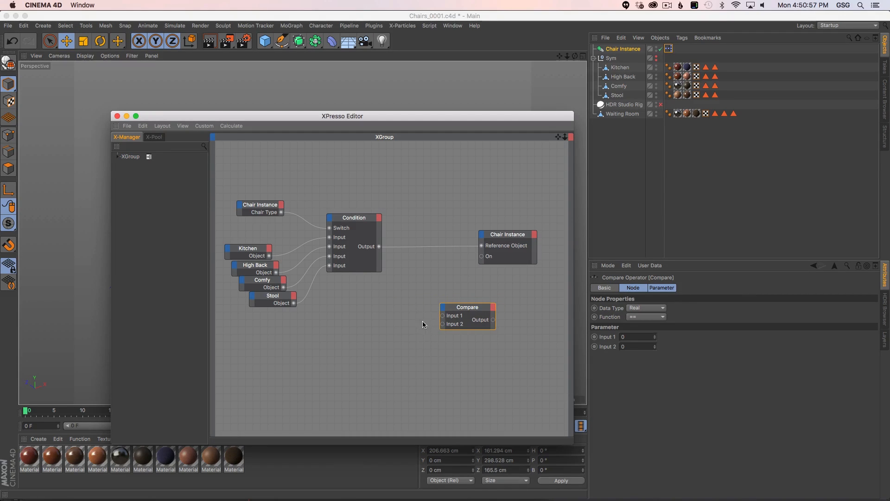
Examine the Compare node's available comparison functions and data types
{"action": "left_click", "coordinate": [633, 318]}
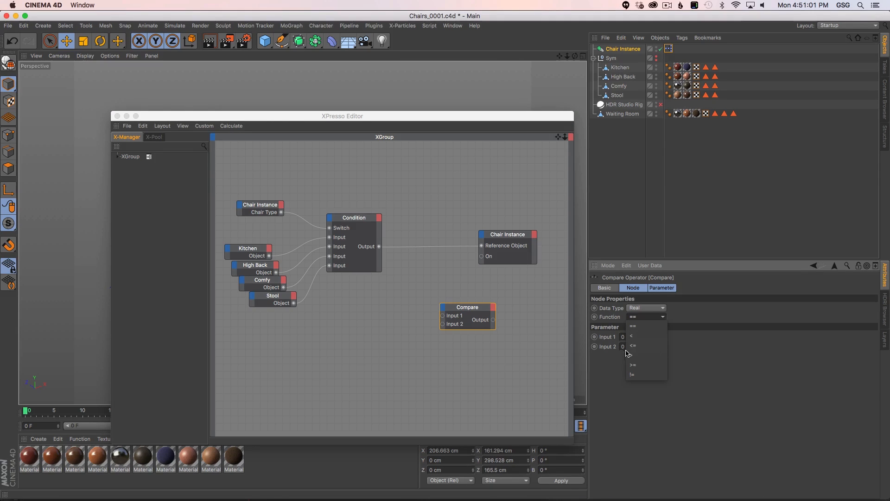
{"action": "left_click", "coordinate": [676, 341]}
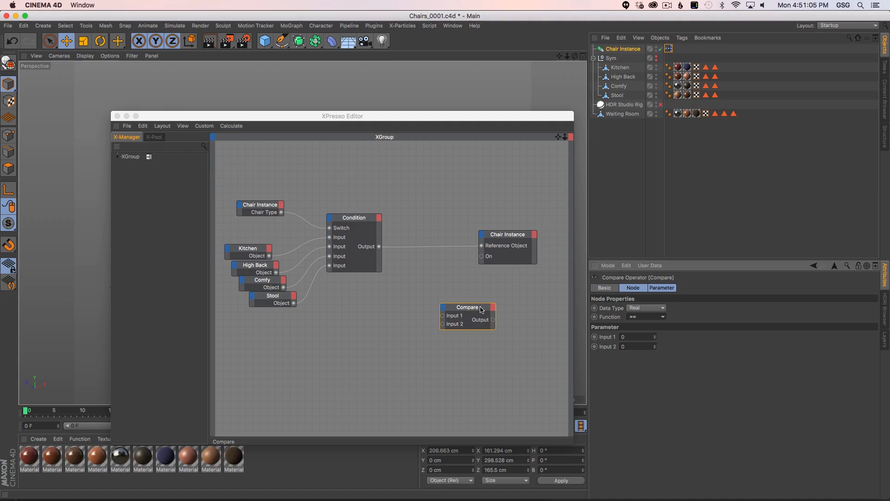
{"action": "left_click", "coordinate": [640, 309]}
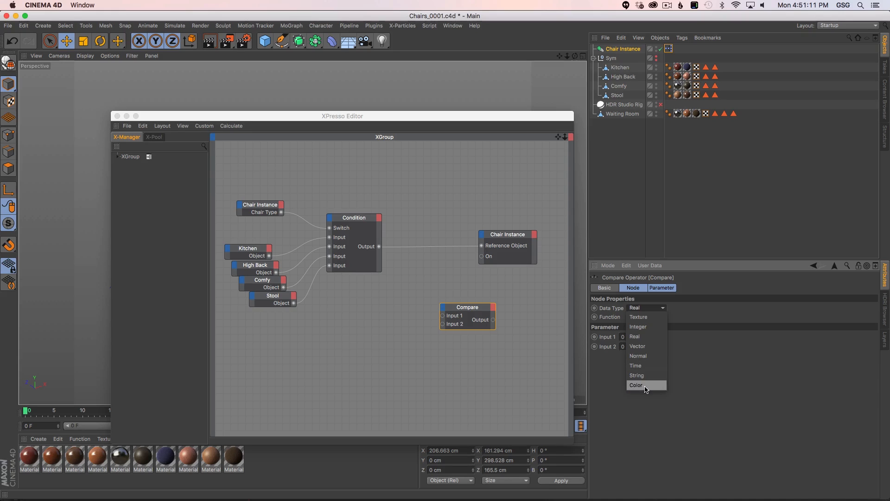
{"action": "left_click", "coordinate": [692, 340]}
{"action": "left_click", "coordinate": [642, 309]}
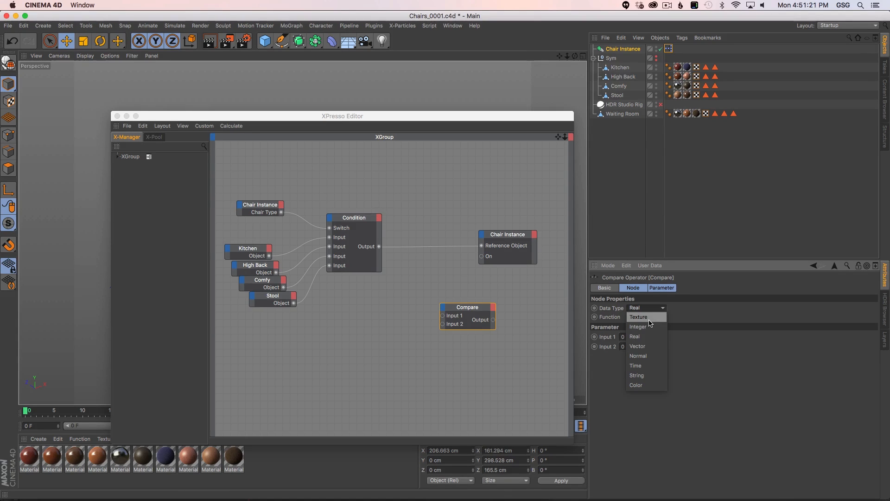
{"action": "left_click", "coordinate": [723, 283]}
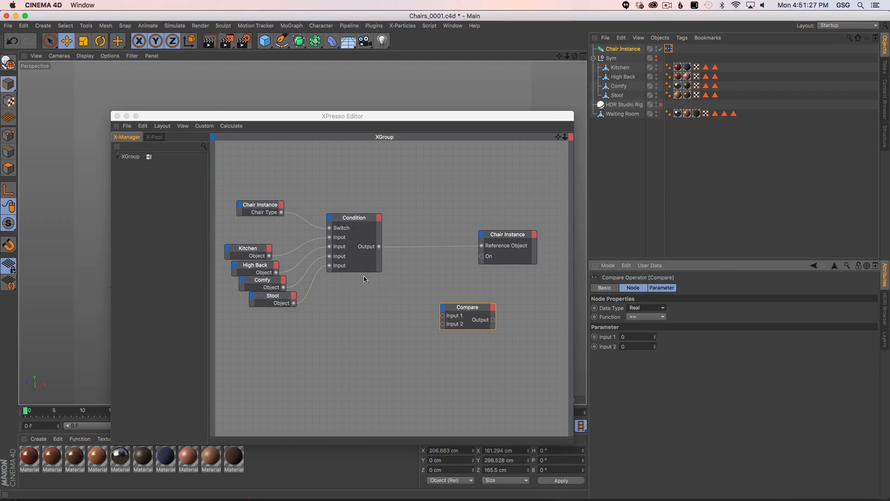
{"action": "left_click", "coordinate": [462, 311]}
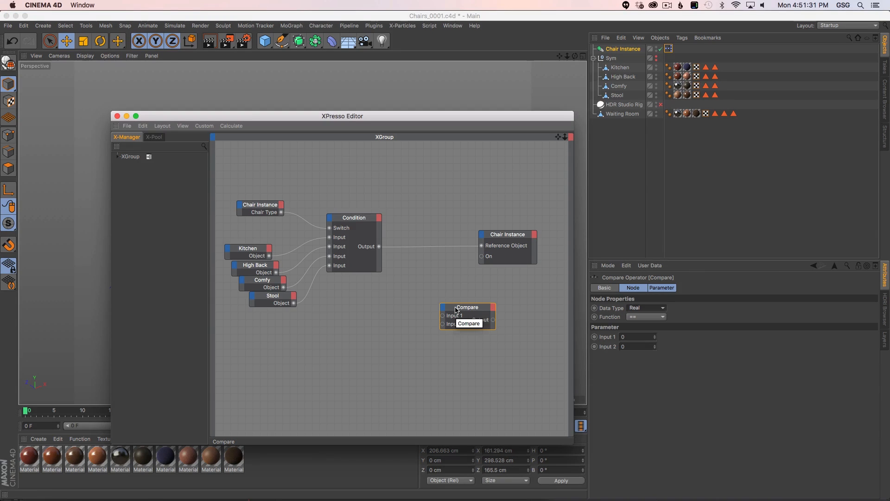
Set the Compare node's data type to String and move the node farther below the receiving Chair Instance node
{"action": "left_click_drag", "start_coordinate": [456, 310], "coordinate": [459, 335]}
{"action": "left_click", "coordinate": [637, 309]}
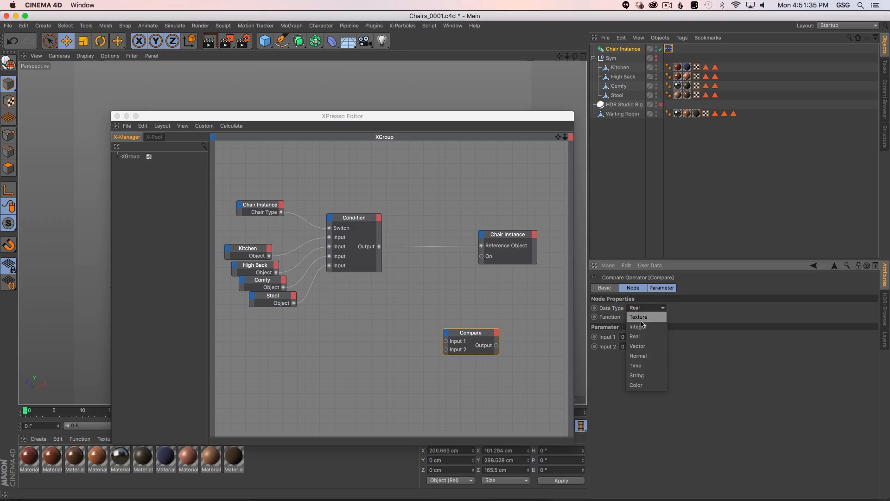
{"action": "left_click", "coordinate": [648, 376]}
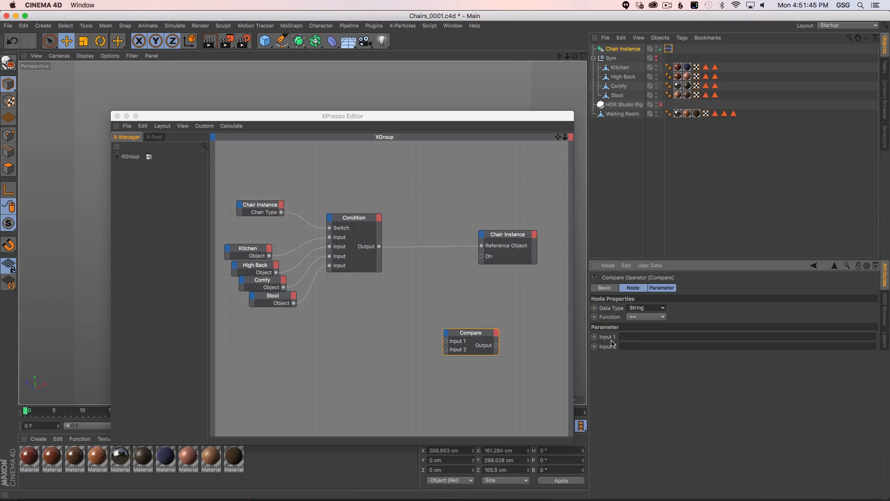
{"action": "left_click", "coordinate": [611, 339]}
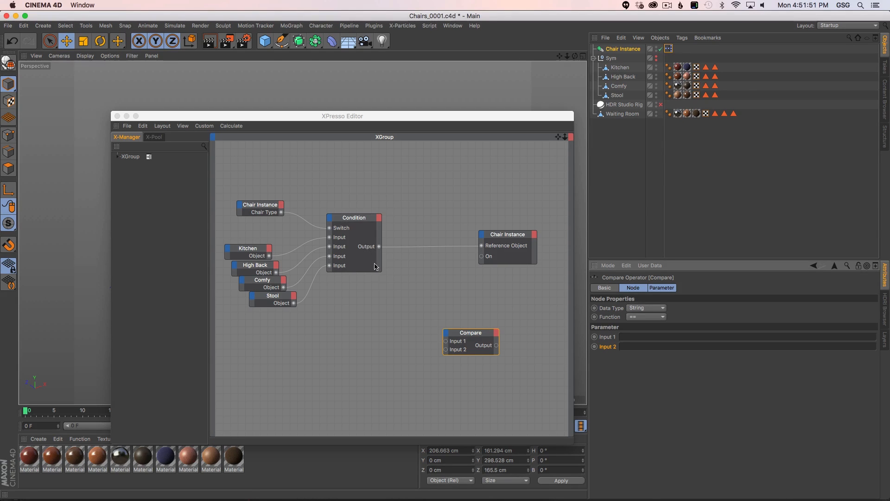
{"action": "left_click_drag", "start_coordinate": [455, 329], "coordinate": [487, 342]}
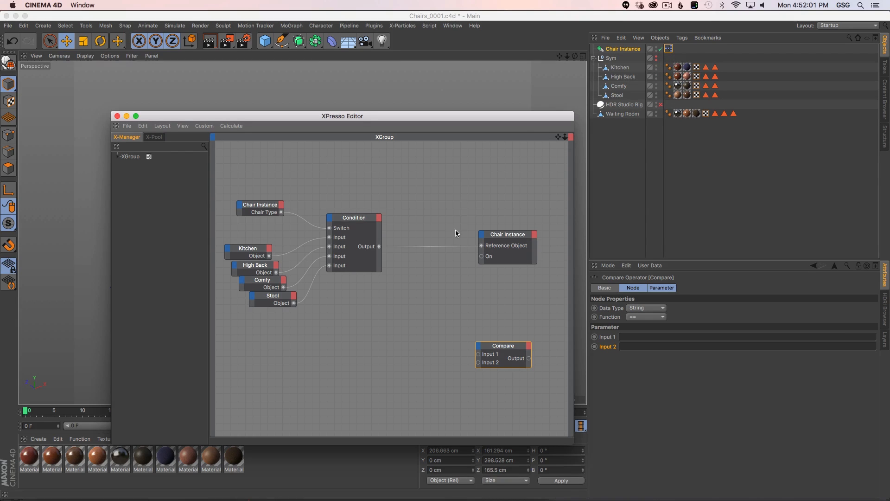
Add an Object node referencing the Chair Instance and place it between the Condition and Compare nodes
{"action": "right_click", "coordinate": [402, 292]}
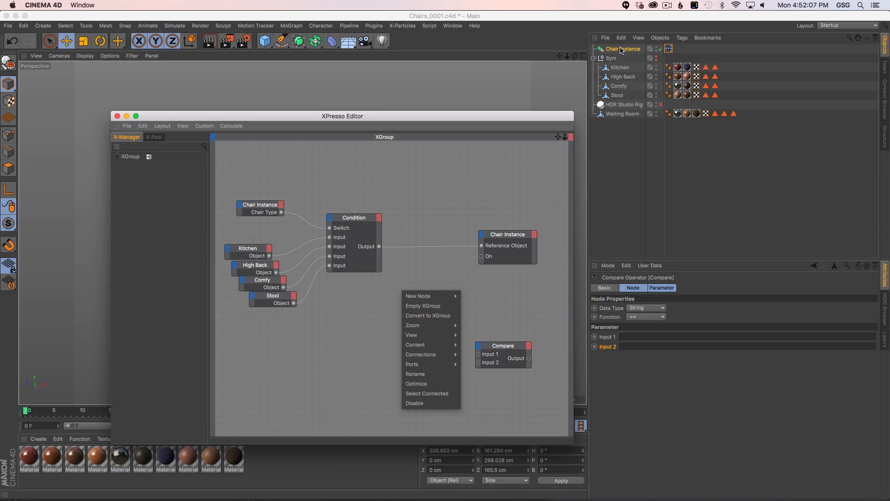
{"action": "left_click", "coordinate": [628, 141]}
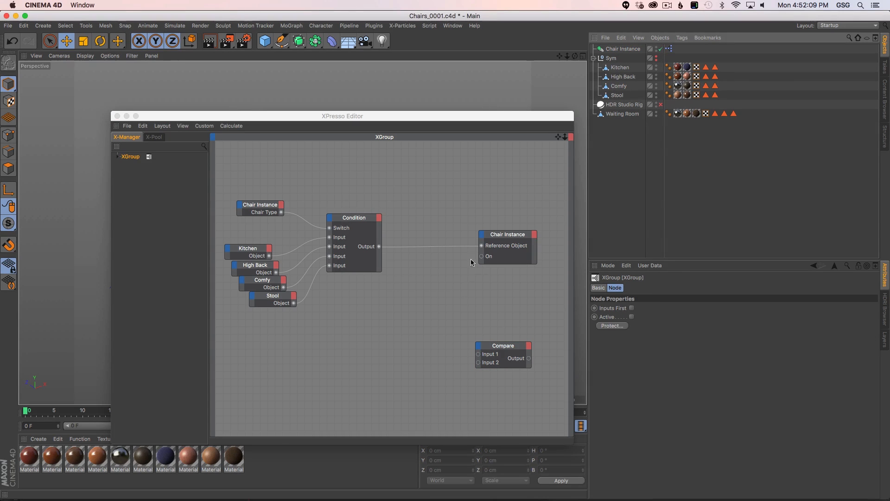
{"action": "right_click", "coordinate": [415, 296]}
{"action": "mouse_move", "coordinate": [420, 300]}
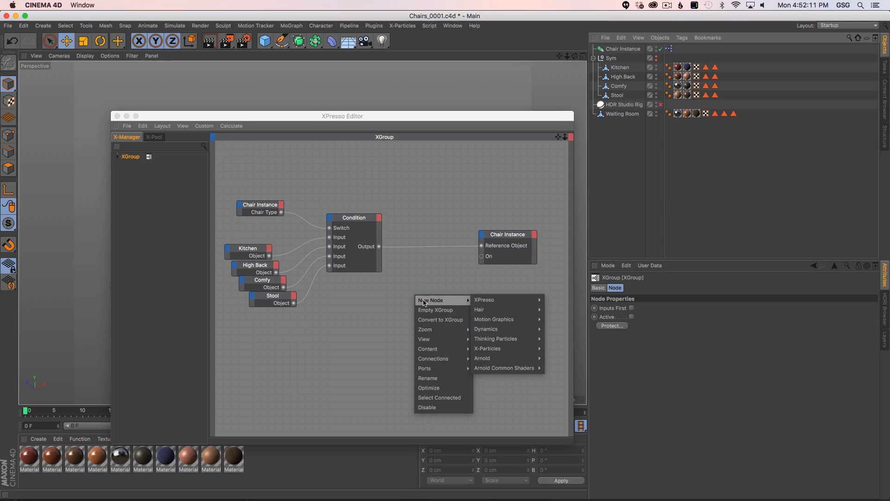
{"action": "mouse_move", "coordinate": [540, 300]}
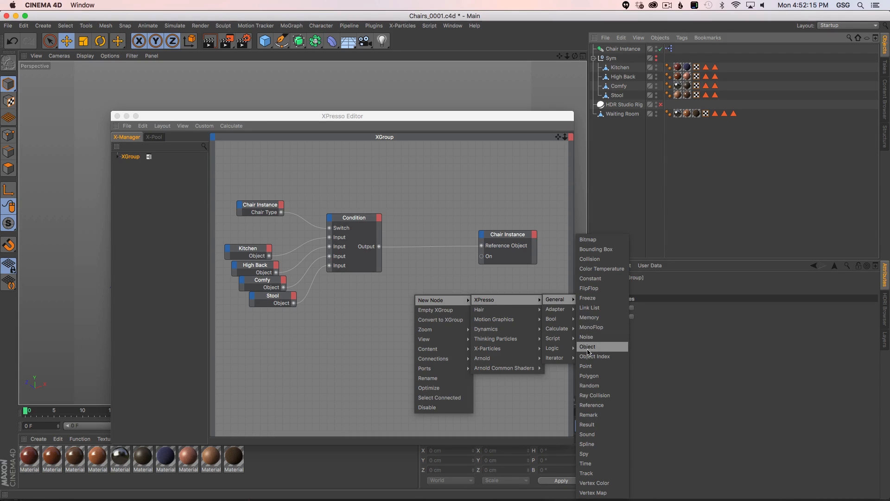
{"action": "left_click", "coordinate": [587, 347]}
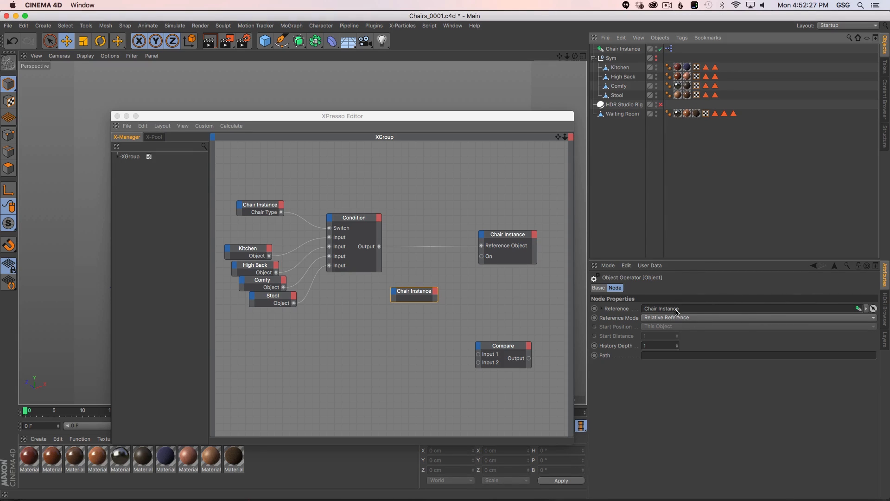
{"action": "left_click_drag", "start_coordinate": [429, 300], "coordinate": [439, 312]}
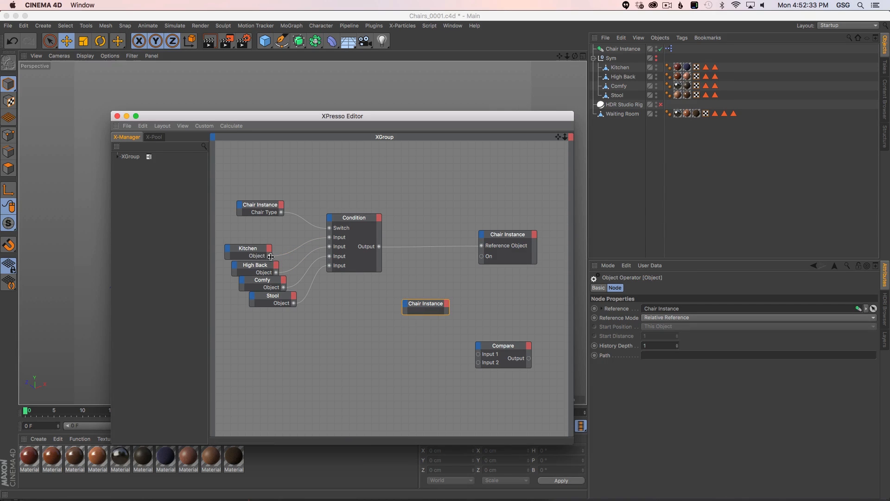
Add an Object input port to the new Chair Instance node and connect the Condition's Output to it
{"action": "left_click", "coordinate": [406, 305]}
{"action": "left_click", "coordinate": [394, 306]}
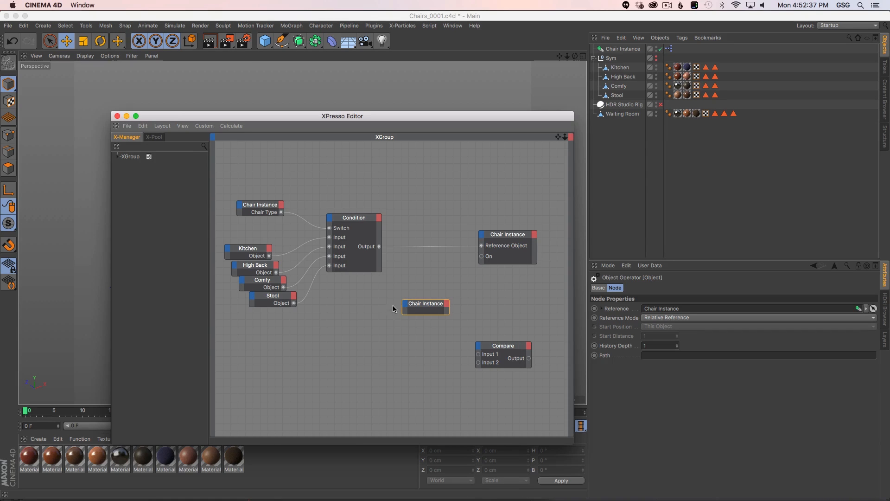
{"action": "left_click", "coordinate": [404, 306]}
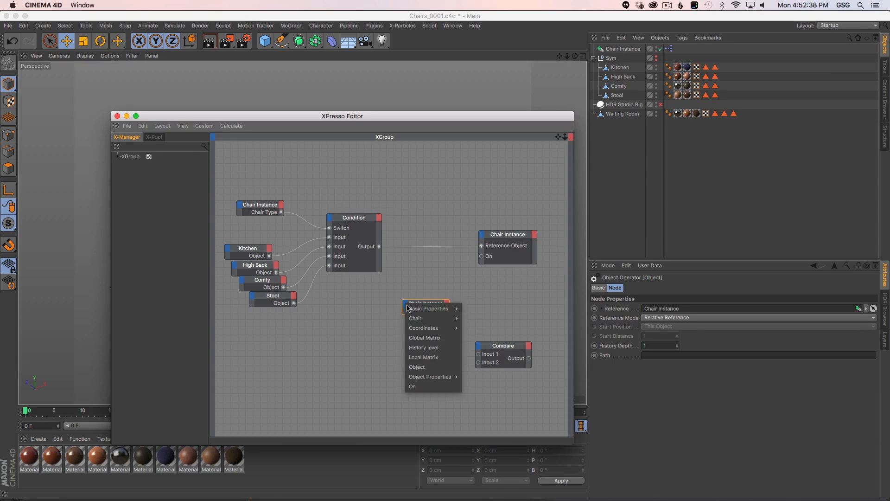
{"action": "left_click", "coordinate": [425, 362]}
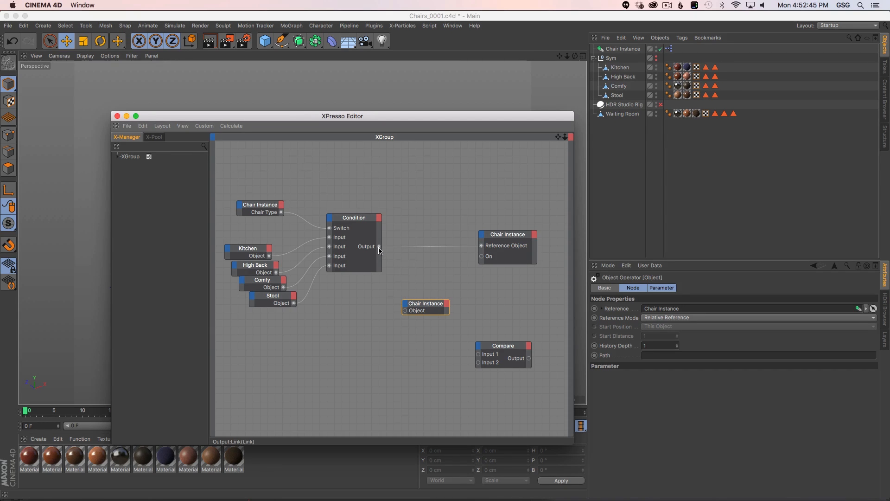
{"action": "left_click_drag", "start_coordinate": [392, 278], "coordinate": [405, 310]}
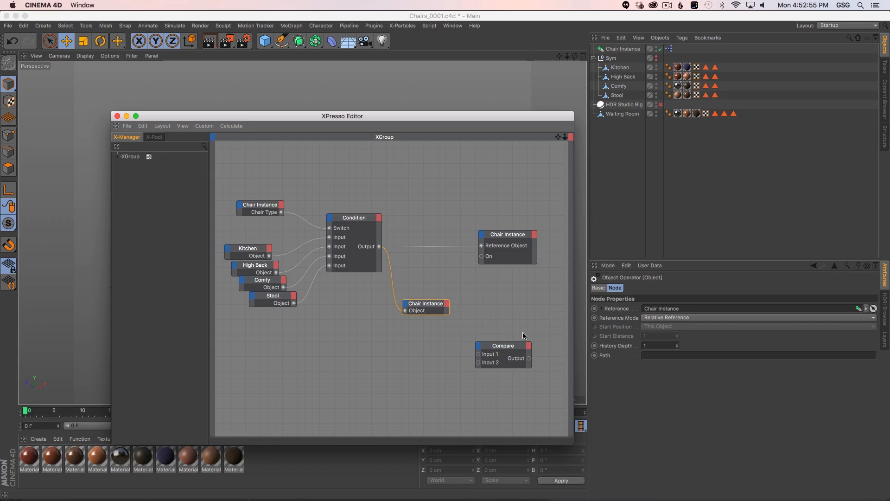
Switch the Chair Instance's Chair Type to Highback and then to Comfy to test the new connection
{"action": "left_click", "coordinate": [391, 338]}
{"action": "left_click", "coordinate": [624, 51]}
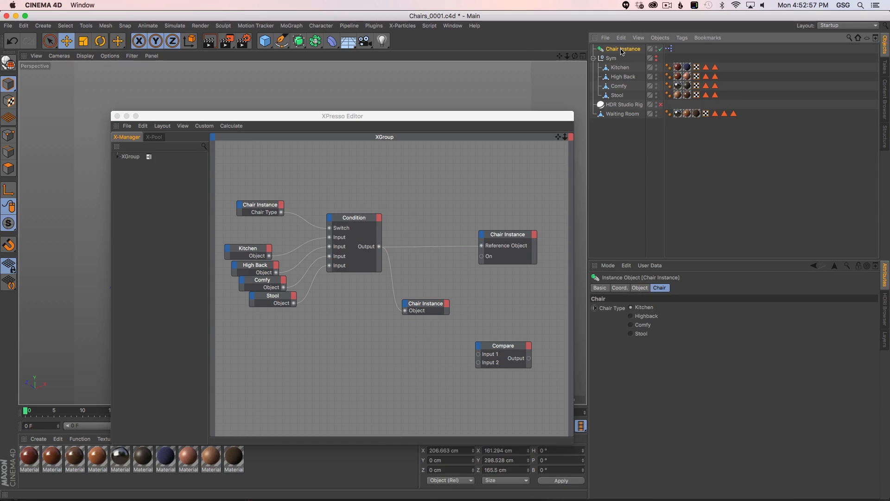
{"action": "left_click", "coordinate": [641, 315]}
{"action": "left_click", "coordinate": [639, 324]}
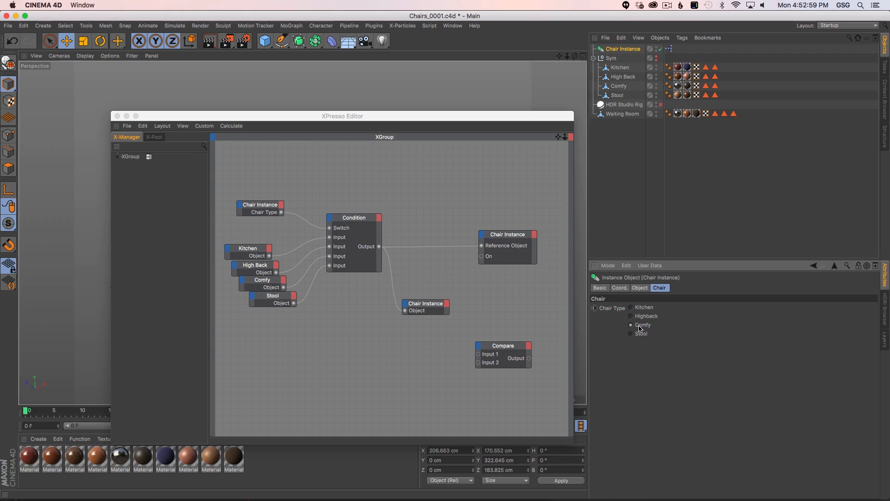
Check the basic properties of the Chair Instance node fed by the Condition's Object connection
{"action": "left_click", "coordinate": [432, 304]}
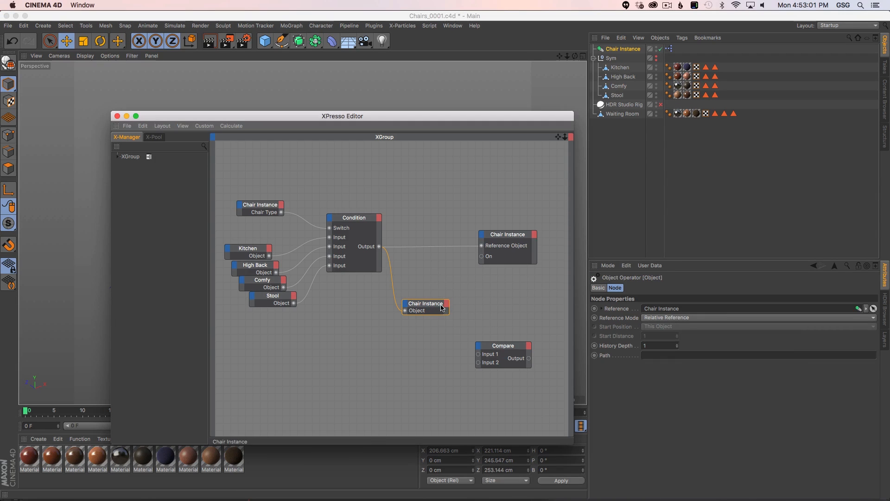
{"action": "left_click", "coordinate": [598, 287]}
{"action": "left_click", "coordinate": [425, 319]}
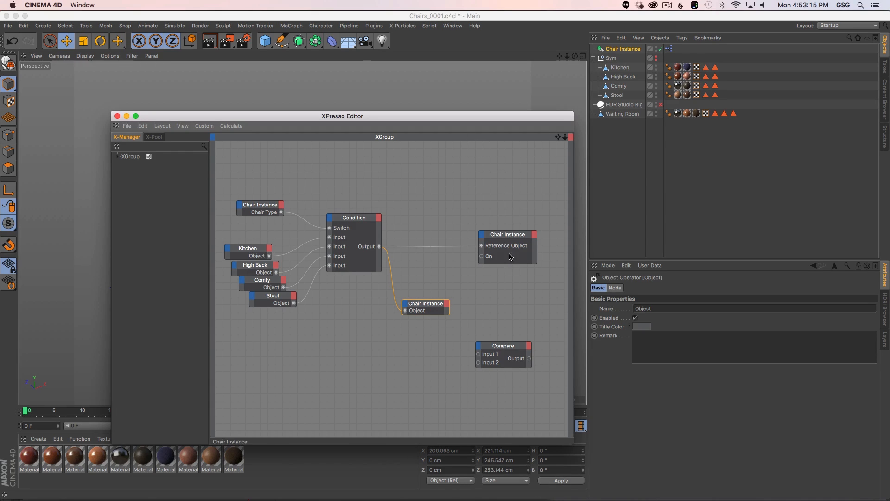
Add a Name output port from the basic properties to the Chair Instance node fed by the Condition's Object connection
{"action": "right_click", "coordinate": [445, 306]}
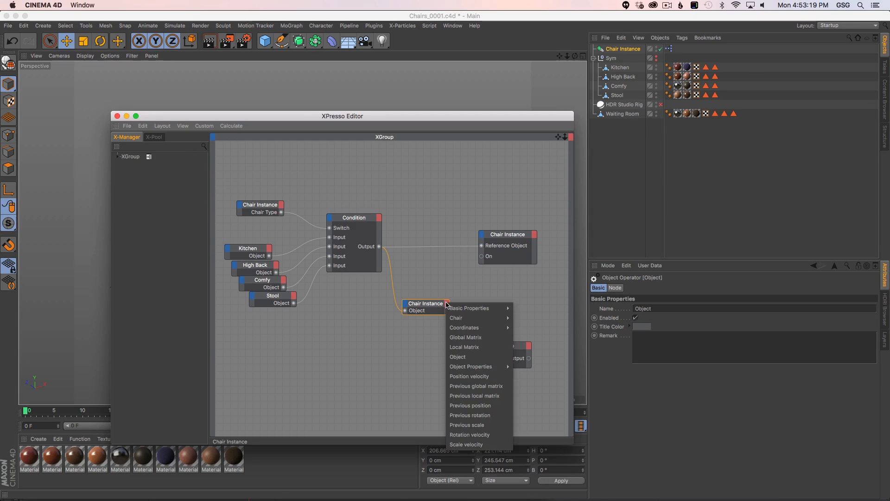
{"action": "left_click", "coordinate": [426, 307]}
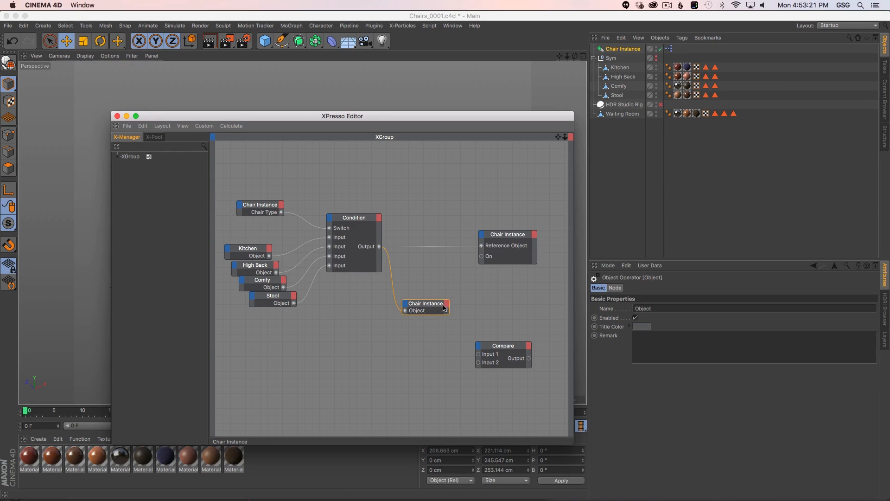
{"action": "left_click", "coordinate": [447, 305]}
{"action": "mouse_move", "coordinate": [452, 309]}
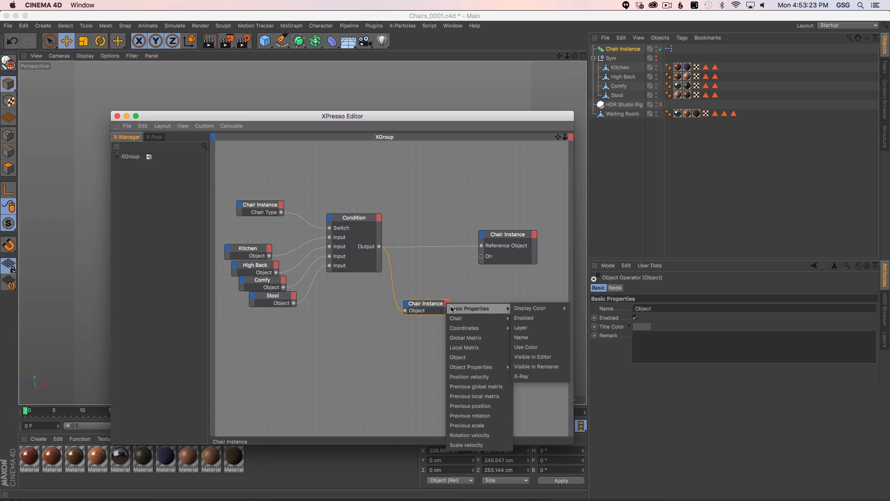
{"action": "left_click", "coordinate": [527, 337]}
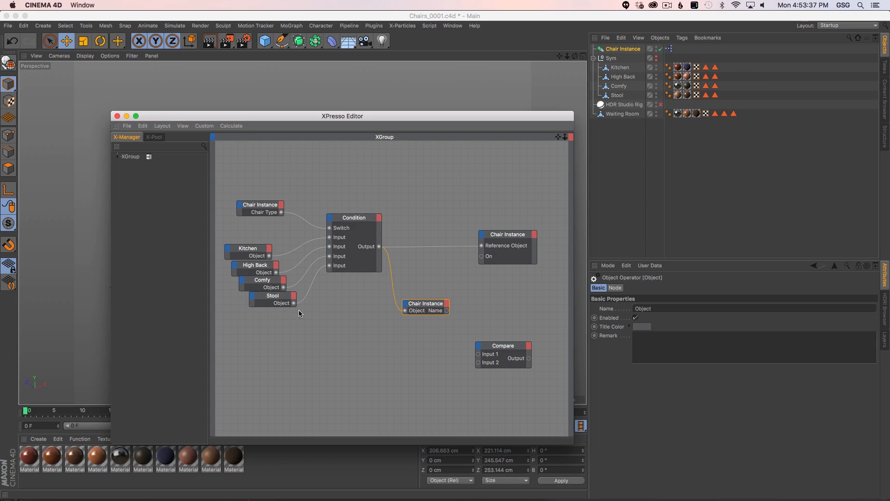
Add a Name input port to the Chair Instance node with the Reference Object port and connect the other Chair Instance node's Name output to it
{"action": "left_click", "coordinate": [480, 237]}
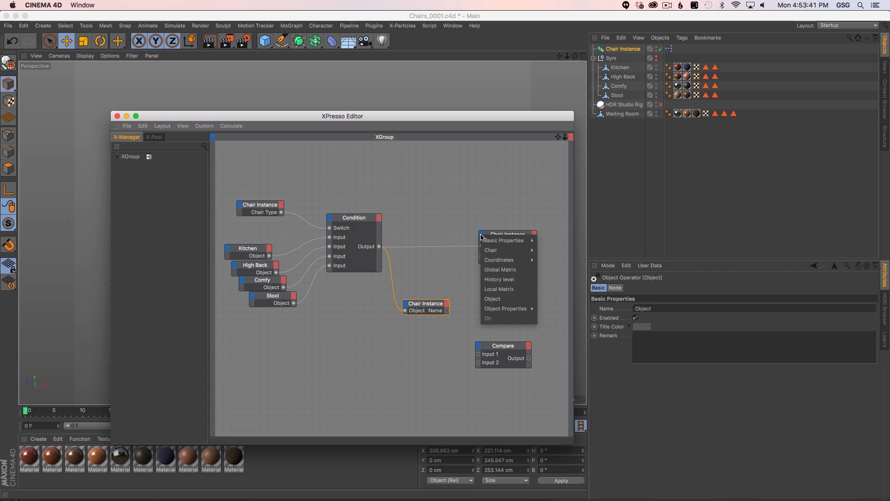
{"action": "mouse_move", "coordinate": [488, 241]}
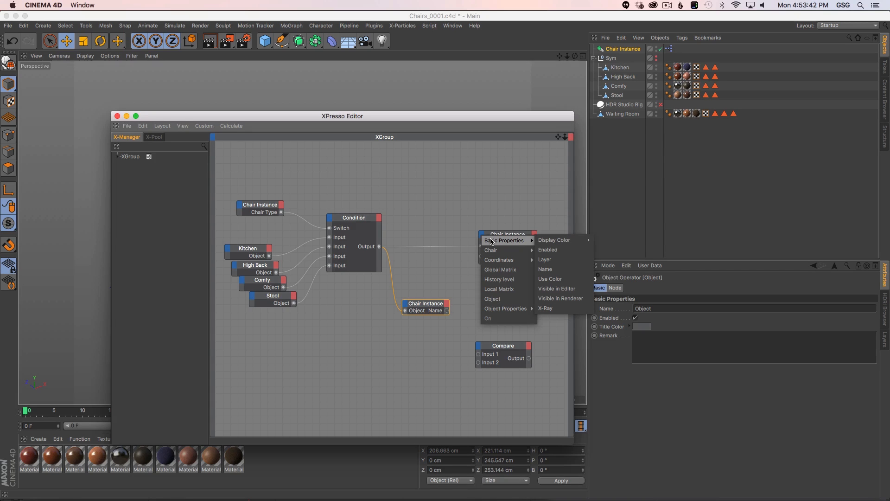
{"action": "left_click", "coordinate": [548, 269]}
{"action": "left_click_drag", "start_coordinate": [446, 310], "coordinate": [482, 261]}
{"action": "left_click", "coordinate": [494, 245]}
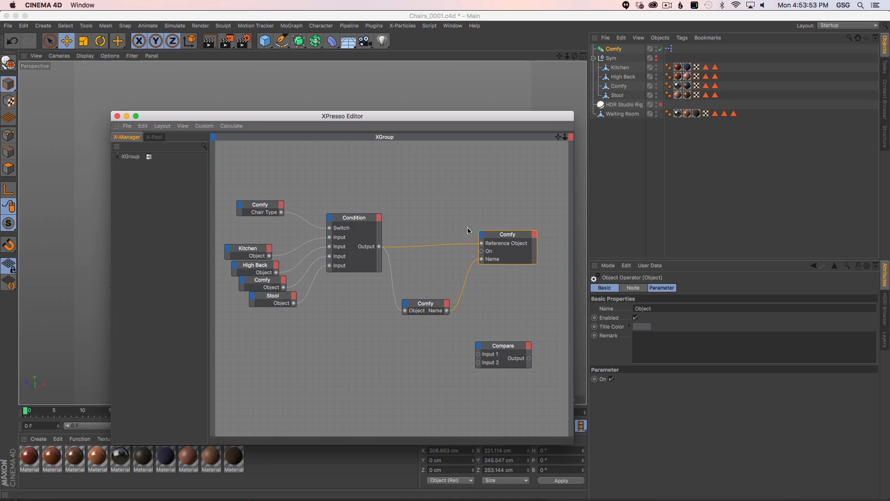
{"action": "left_click", "coordinate": [428, 308]}
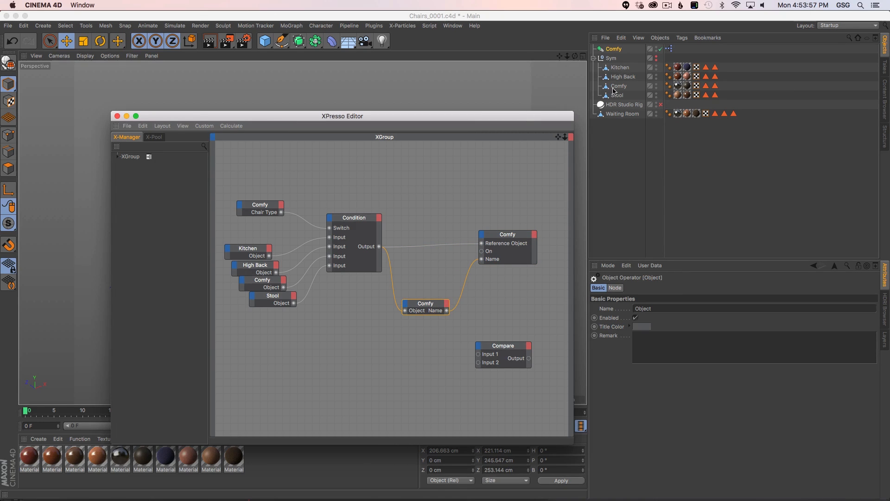
Close the XPresso Editor and cycle the instance's Chair Type through Stool, Highback, Kitchen and Comfy, finishing on Highback, to test the automatic naming
{"action": "left_click", "coordinate": [614, 48]}
{"action": "left_click", "coordinate": [117, 116]}
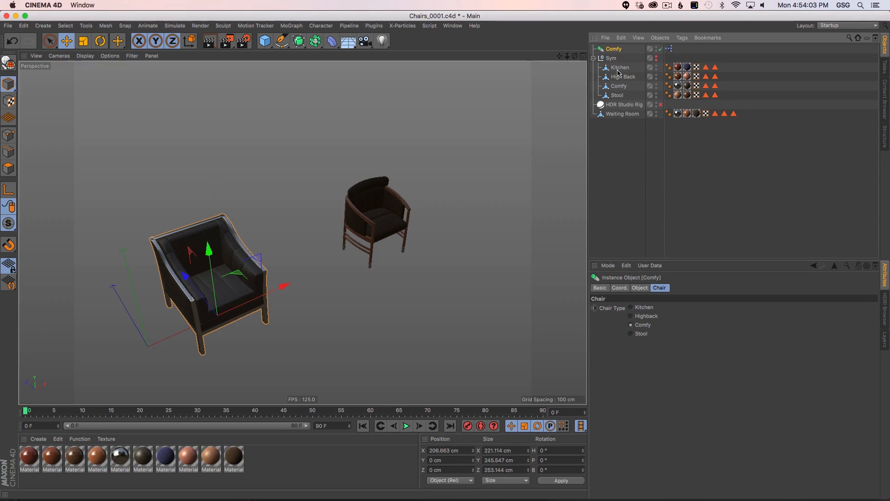
{"action": "left_click", "coordinate": [631, 334]}
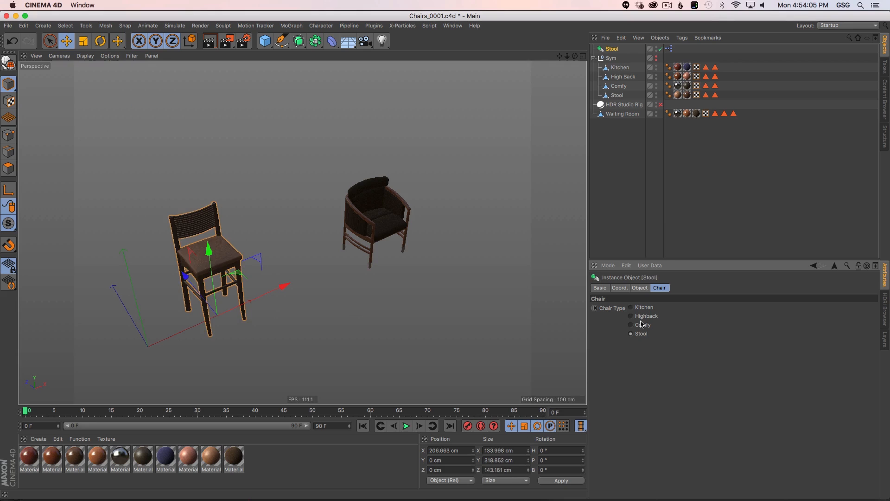
{"action": "left_click", "coordinate": [642, 317]}
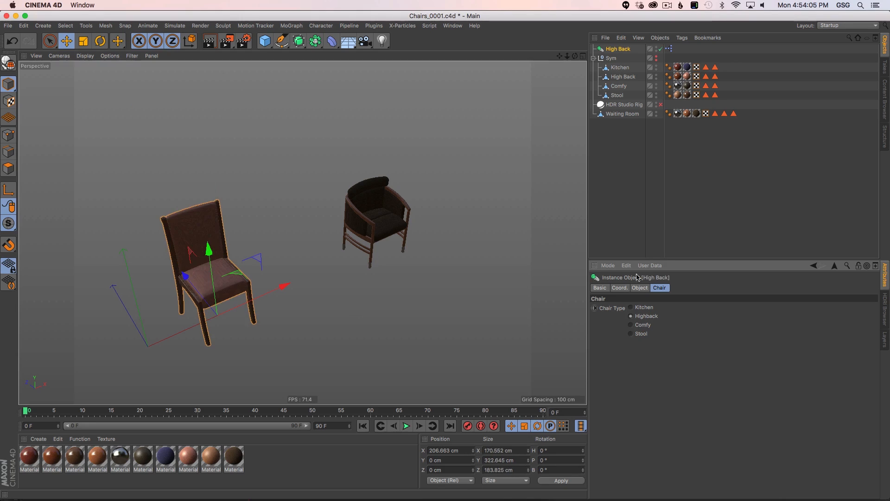
{"action": "left_click", "coordinate": [640, 308]}
{"action": "left_click", "coordinate": [642, 325]}
{"action": "left_click", "coordinate": [644, 334]}
{"action": "left_click", "coordinate": [643, 324]}
{"action": "left_click", "coordinate": [644, 317]}
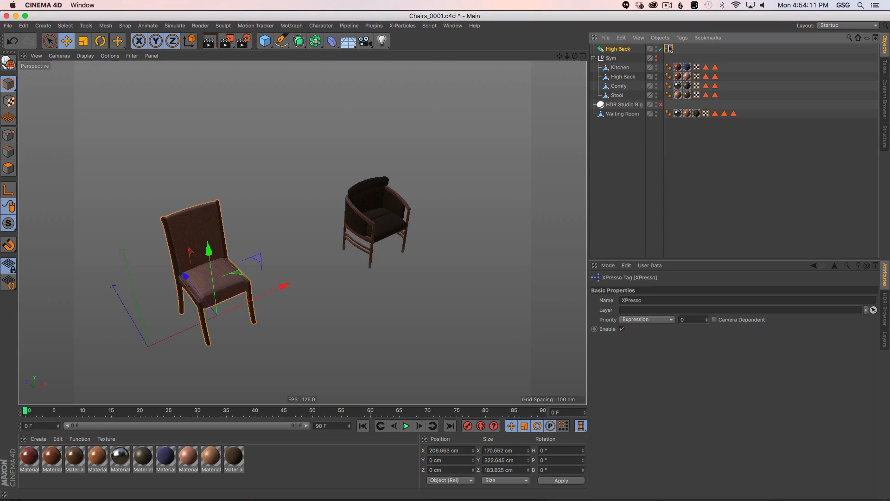
Reopen the XPresso graph and spread out the Reference Object node and the Compare node to make room between them
{"action": "double_click", "coordinate": [669, 48]}
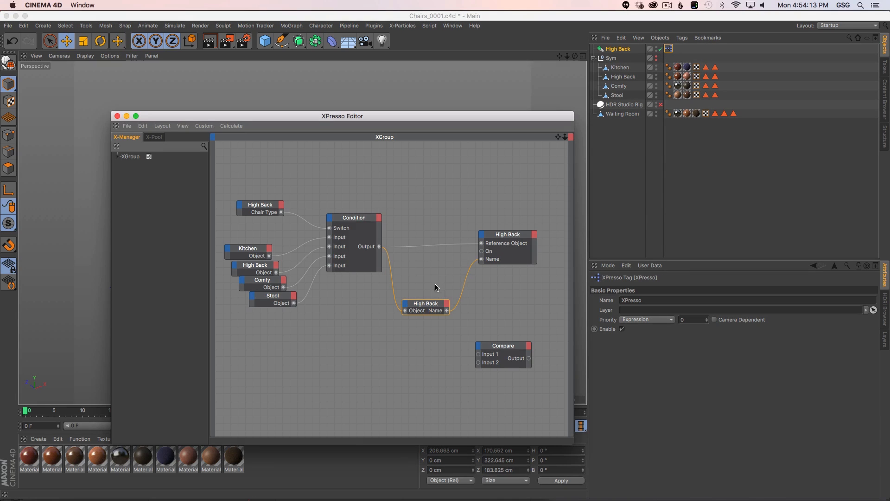
{"action": "left_click", "coordinate": [425, 304]}
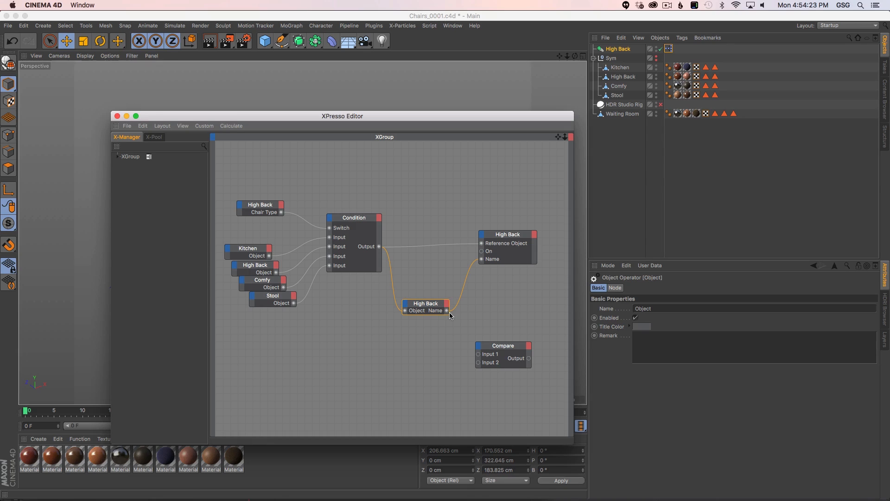
{"action": "mouse_move", "coordinate": [492, 347]}
{"action": "left_mouse_down"}
{"action": "mouse_move", "coordinate": [494, 315]}
{"action": "mouse_move", "coordinate": [488, 332]}
{"action": "left_mouse_up"}
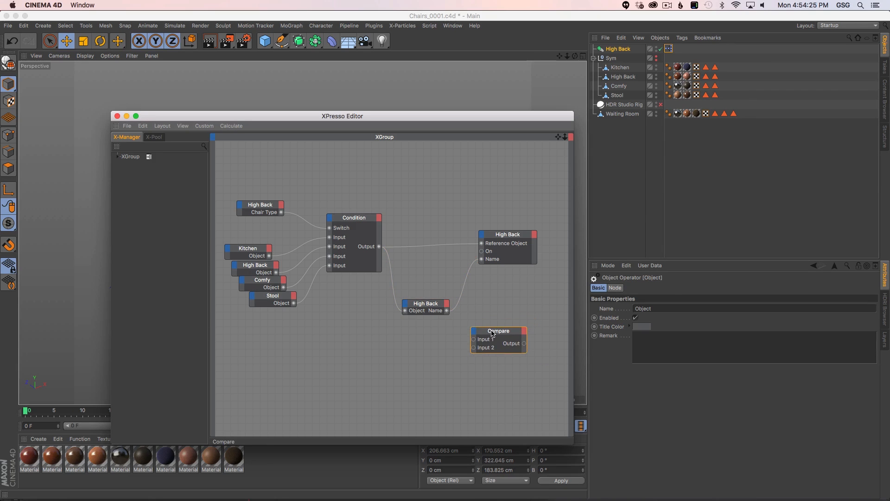
{"action": "middle_click_drag", "start_coordinate": [510, 293], "coordinate": [494, 294], "text": "alt"}
{"action": "right_click_drag", "start_coordinate": [481, 274], "coordinate": [482, 233], "text": "alt"}
{"action": "left_click_drag", "start_coordinate": [477, 244], "coordinate": [536, 245]}
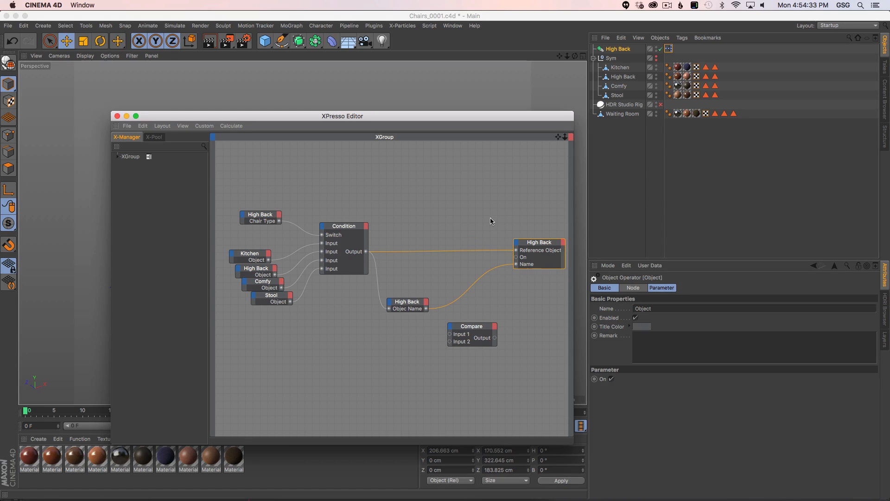
{"action": "left_click_drag", "start_coordinate": [477, 328], "coordinate": [484, 364]}
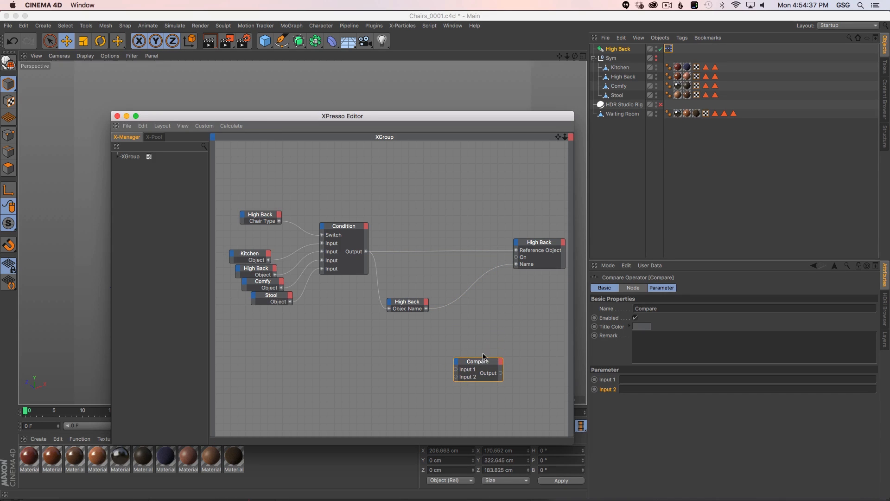
Connect the Name output of the middle High Back node to the Compare node's Input 1
{"action": "left_click", "coordinate": [424, 309]}
{"action": "left_click_drag", "start_coordinate": [426, 309], "coordinate": [458, 371]}
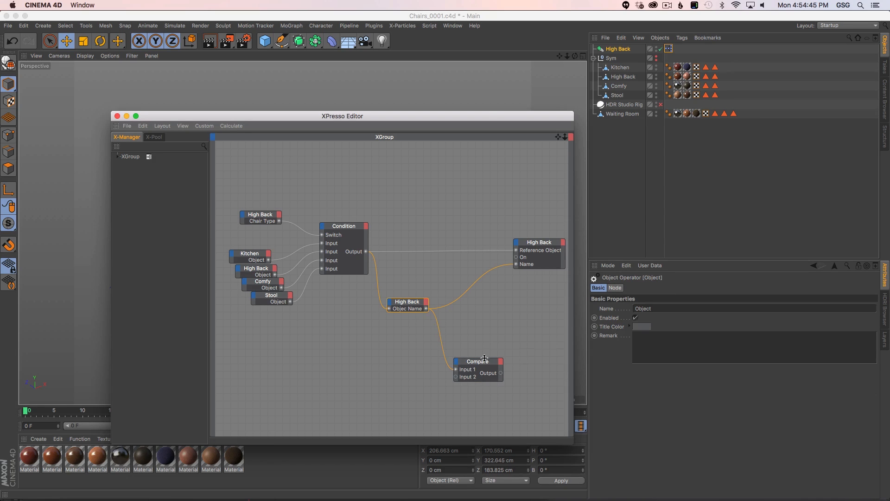
{"action": "left_click", "coordinate": [473, 379]}
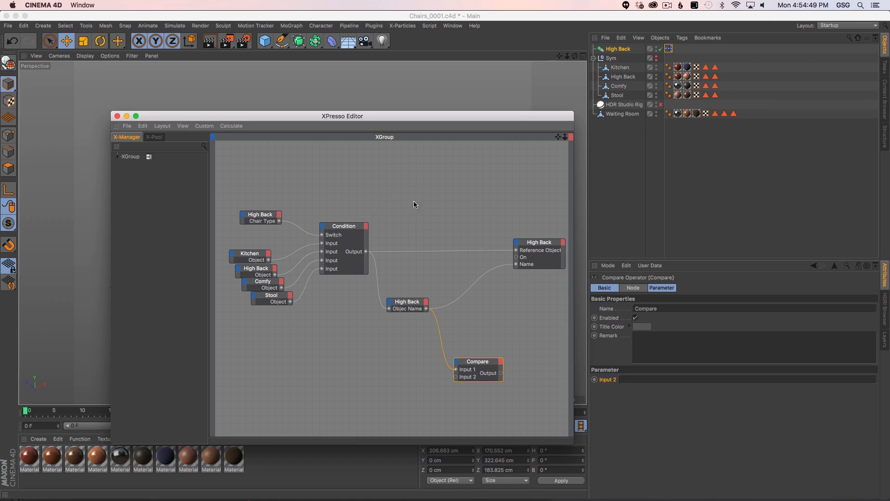
Add a general XPresso Memory node and place it above the connection between the Condition and Reference Object nodes
{"action": "right_click", "coordinate": [425, 211]}
{"action": "mouse_move", "coordinate": [435, 216]}
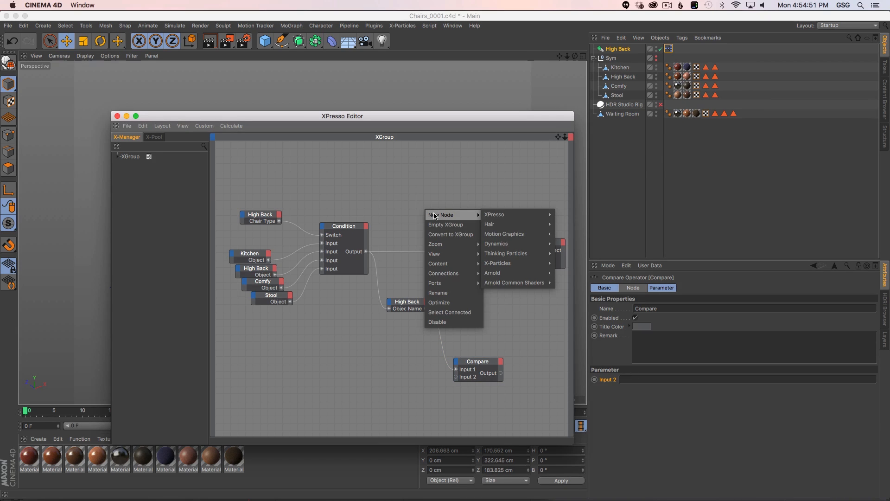
{"action": "mouse_move", "coordinate": [495, 217]}
{"action": "mouse_move", "coordinate": [562, 216]}
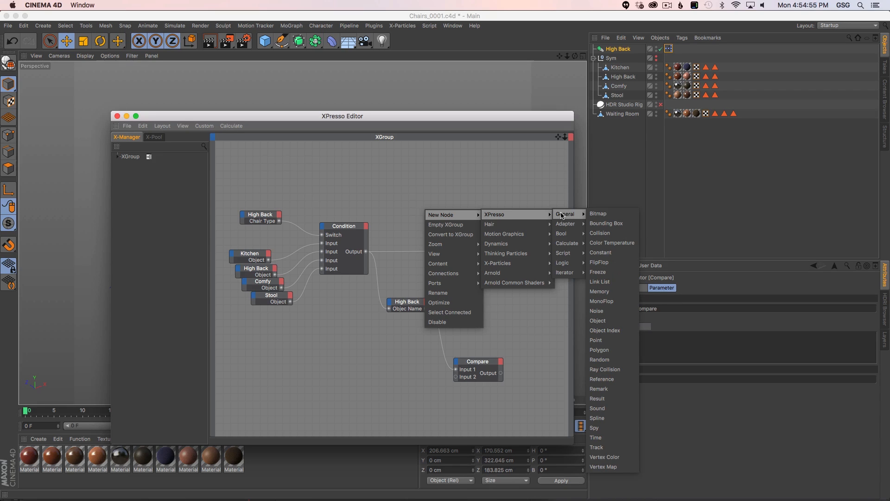
{"action": "right_click", "coordinate": [417, 216]}
{"action": "mouse_move", "coordinate": [436, 219]}
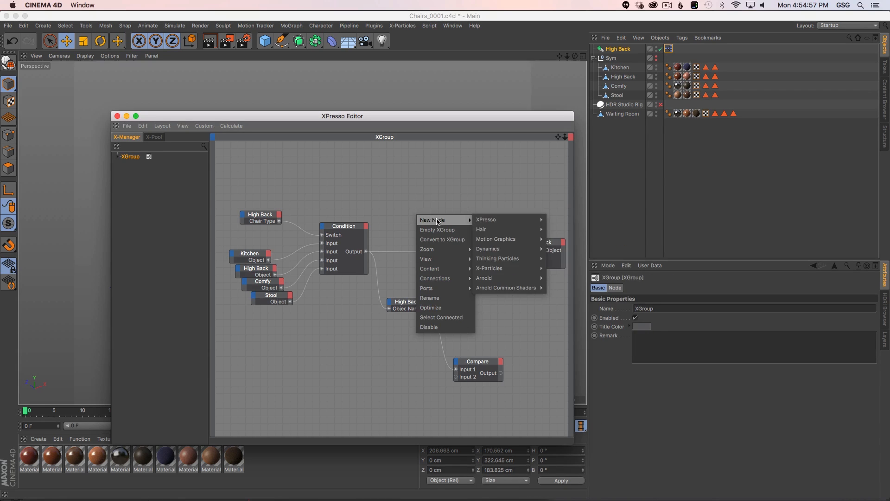
{"action": "mouse_move", "coordinate": [490, 221]}
{"action": "mouse_move", "coordinate": [565, 222]}
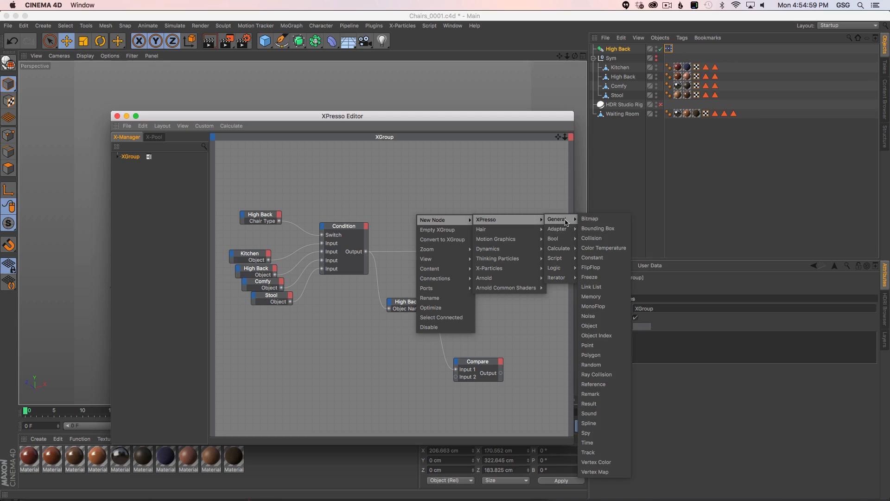
{"action": "left_click", "coordinate": [599, 297]}
{"action": "left_click_drag", "start_coordinate": [419, 208], "coordinate": [443, 219]}
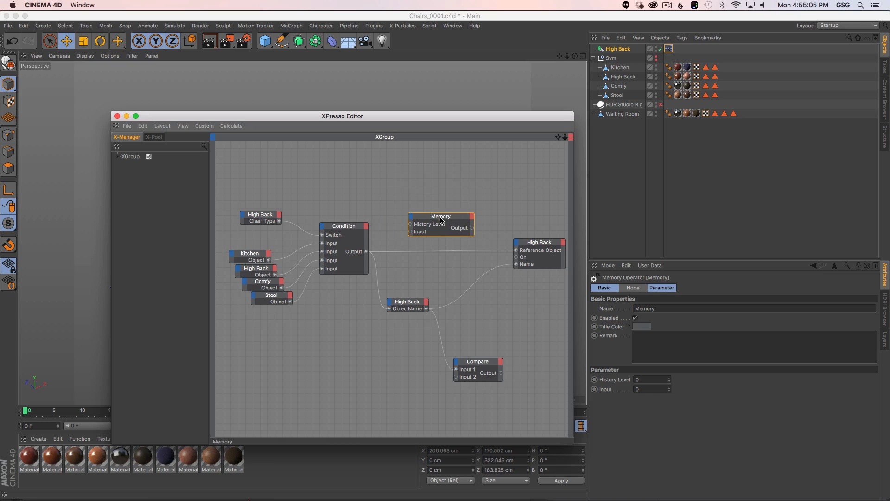
Set the Memory node's Data Type to String
{"action": "left_click", "coordinate": [661, 288]}
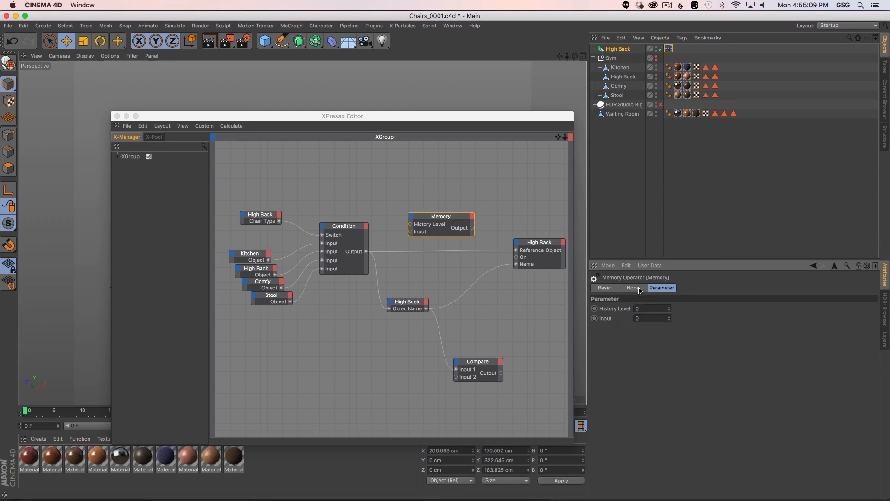
{"action": "left_click", "coordinate": [640, 288]}
{"action": "left_click", "coordinate": [653, 288], "text": "shift"}
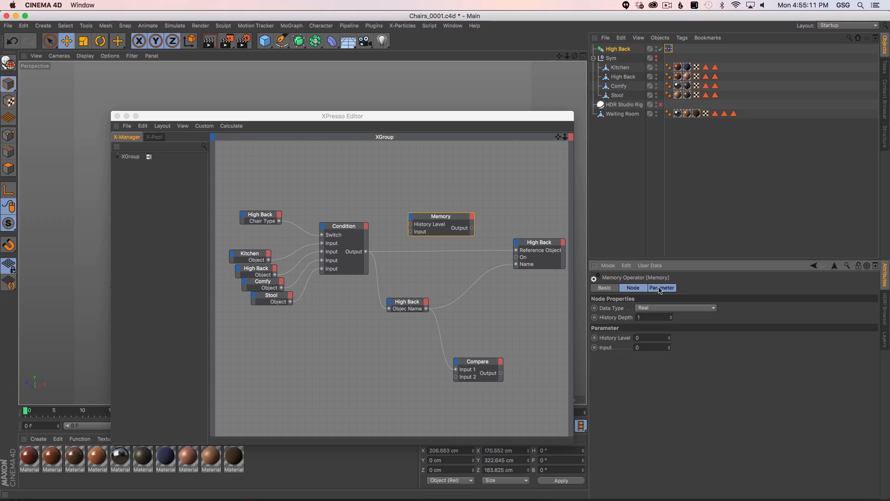
{"action": "left_click", "coordinate": [634, 288]}
{"action": "left_click", "coordinate": [657, 287], "text": "shift"}
{"action": "left_click", "coordinate": [647, 309]}
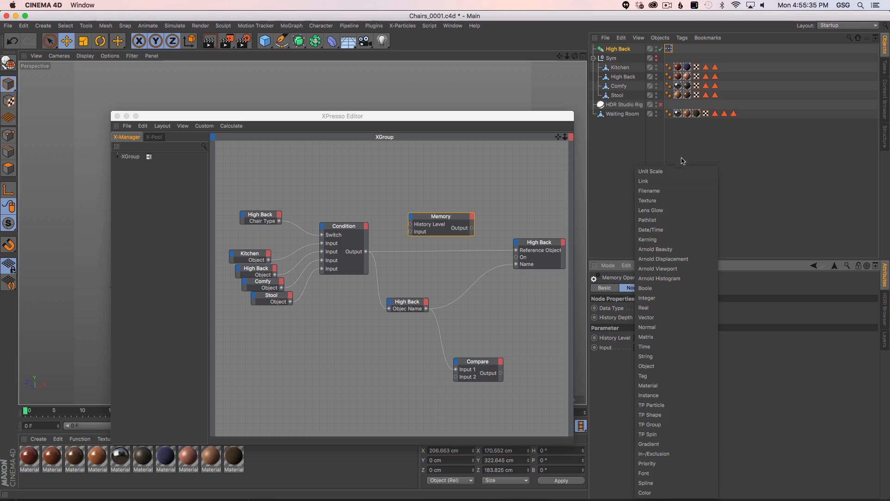
{"action": "left_click", "coordinate": [665, 356]}
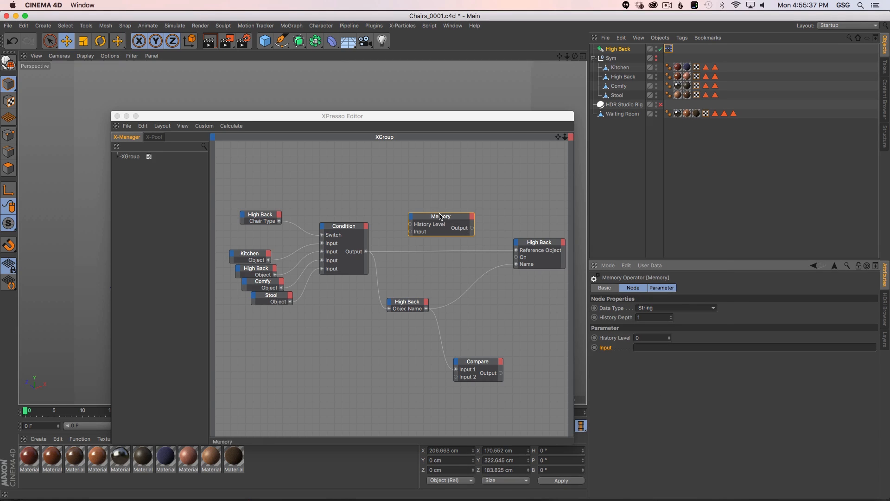
Move the Memory node above the Compare node and connect the middle High Back node's Name output to its Input
{"action": "left_click_drag", "start_coordinate": [439, 218], "coordinate": [475, 322]}
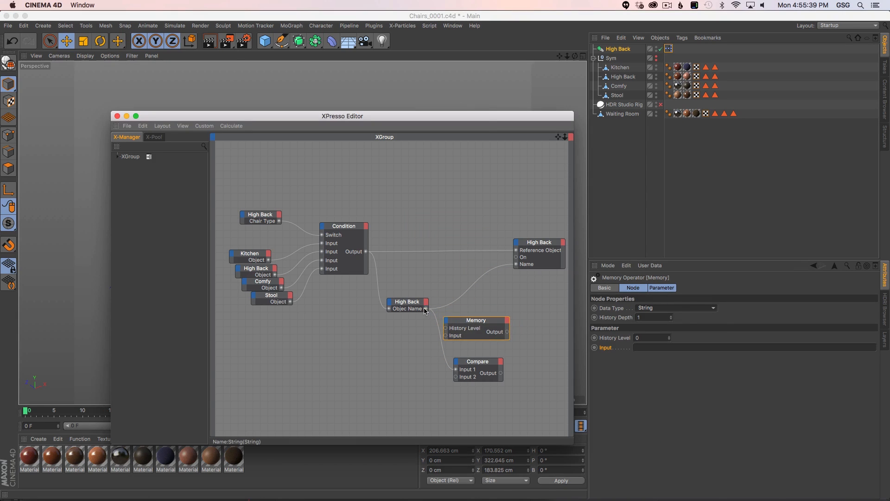
{"action": "left_click_drag", "start_coordinate": [427, 309], "coordinate": [448, 337]}
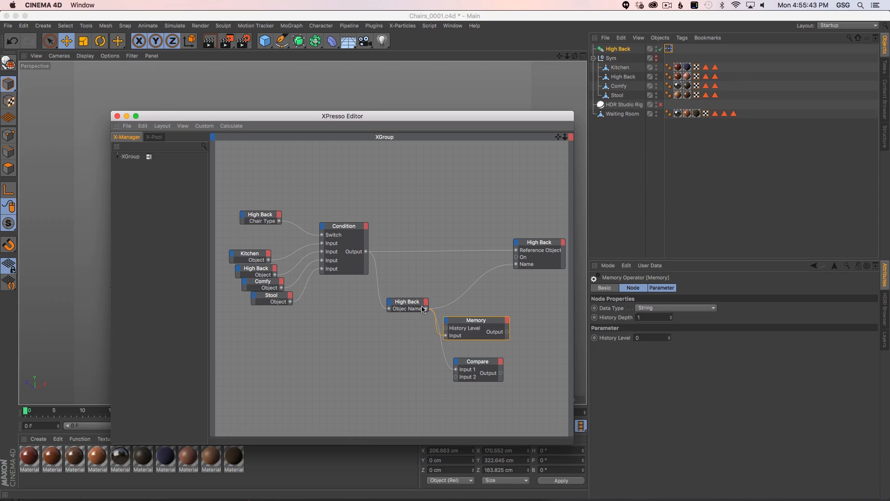
{"action": "left_click_drag", "start_coordinate": [468, 322], "coordinate": [475, 313]}
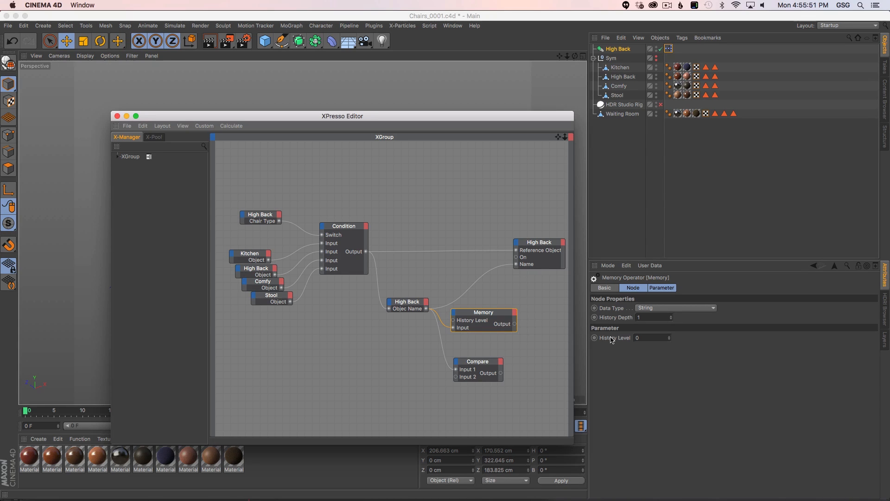
Set the Memory node's History Depth to 2 and its History Level to 1
{"action": "left_click", "coordinate": [669, 339]}
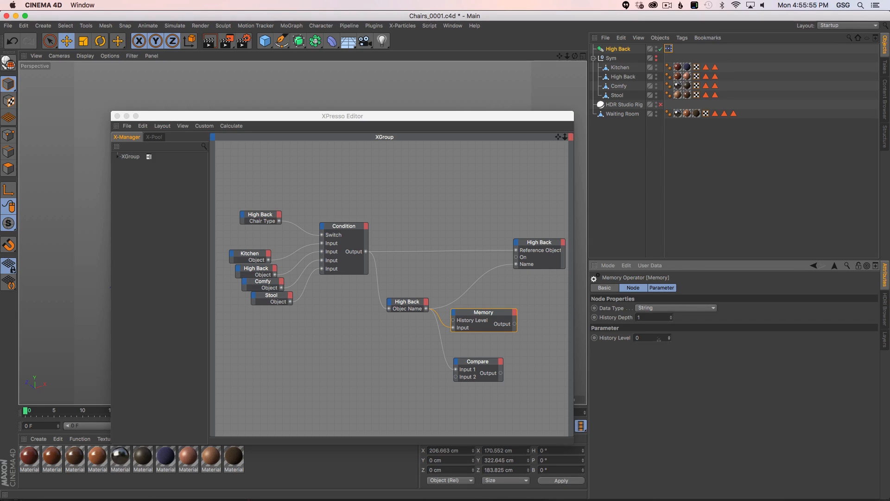
{"action": "left_click", "coordinate": [608, 318]}
{"action": "left_click", "coordinate": [615, 337]}
{"action": "left_click", "coordinate": [670, 337]}
{"action": "left_click", "coordinate": [499, 315]}
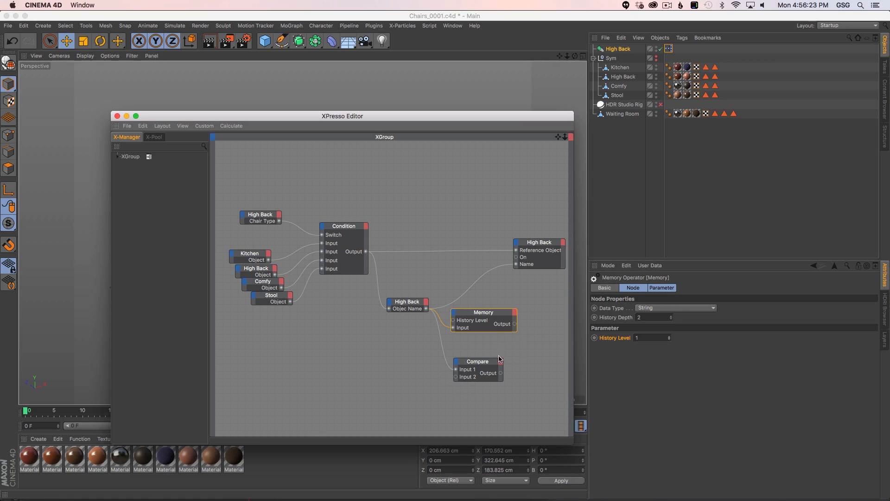
Connect the Memory node's Output to the Compare node's Input 2 and arrange Memory below and to the left of Compare
{"action": "left_click_drag", "start_coordinate": [515, 324], "coordinate": [554, 300]}
{"action": "middle_click_drag", "start_coordinate": [556, 300], "coordinate": [515, 312], "text": "alt"}
{"action": "left_click_drag", "start_coordinate": [458, 324], "coordinate": [452, 327]}
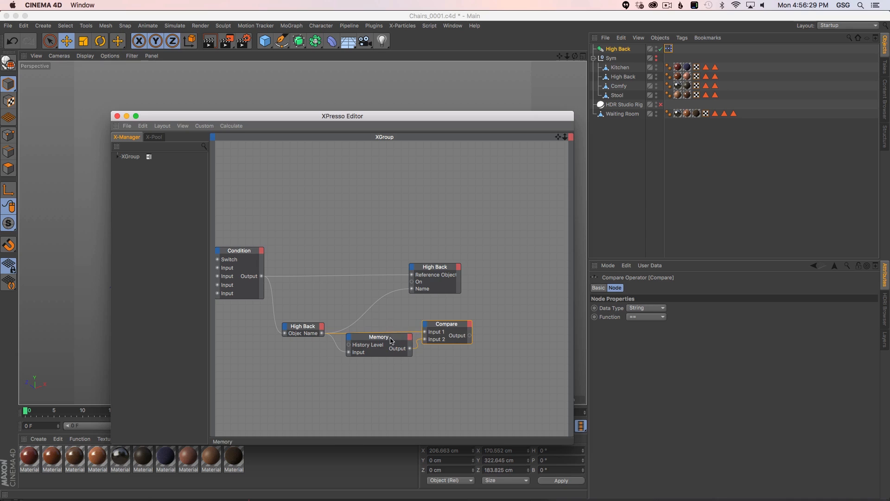
{"action": "left_click_drag", "start_coordinate": [393, 340], "coordinate": [383, 372]}
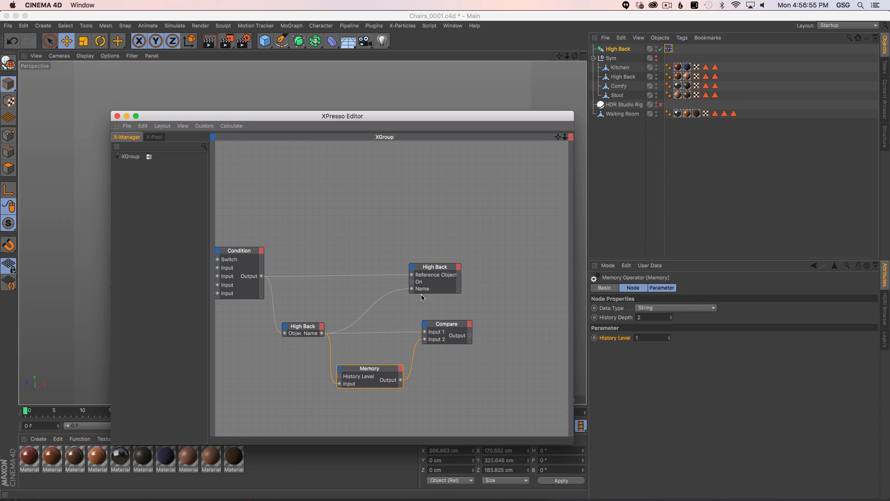
Set the Compare node's Function to !=
{"action": "left_click", "coordinate": [444, 325]}
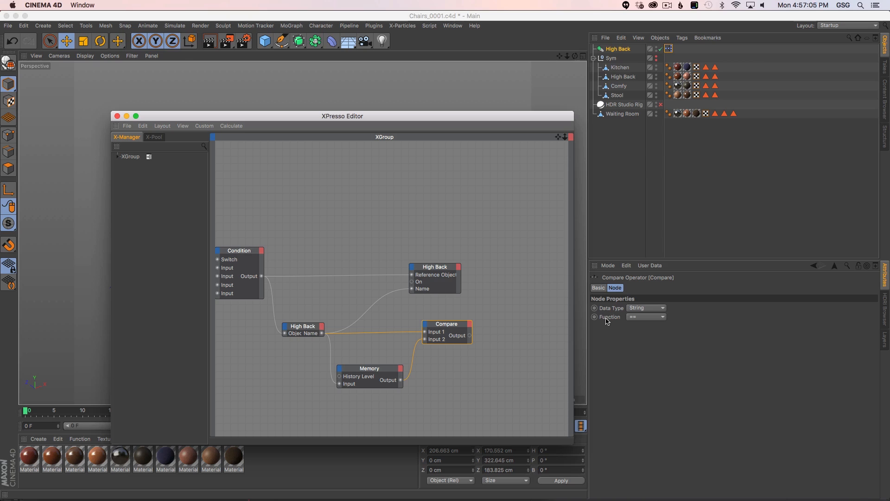
{"action": "left_click", "coordinate": [636, 317]}
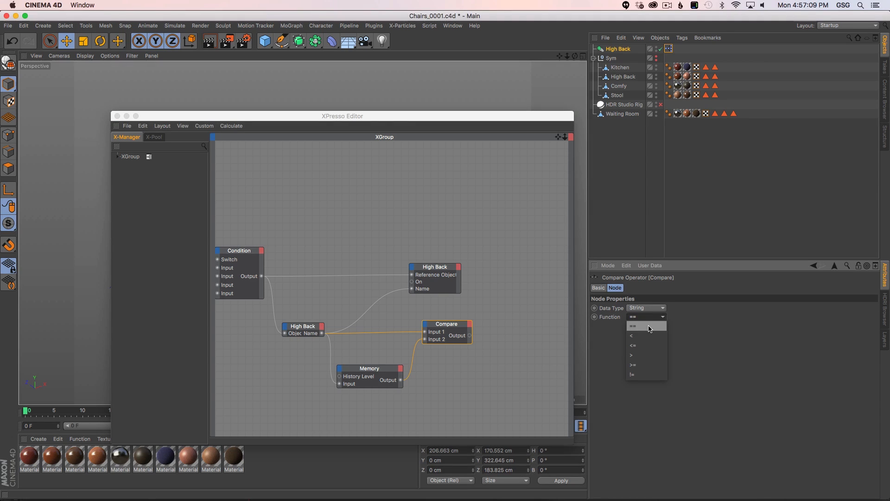
{"action": "left_click", "coordinate": [630, 376]}
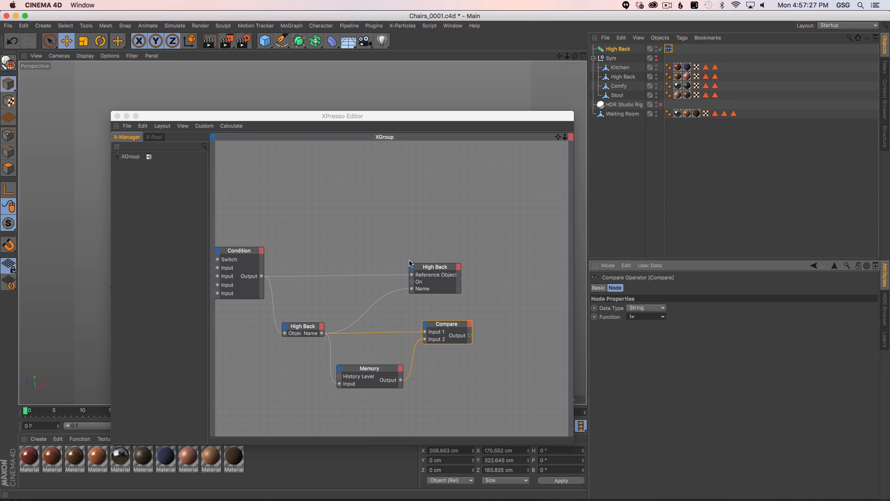
Move the output High Back node farther right, connect the Compare node's Output to its On port, and close the XPresso Editor
{"action": "left_click_drag", "start_coordinate": [439, 270], "coordinate": [525, 268]}
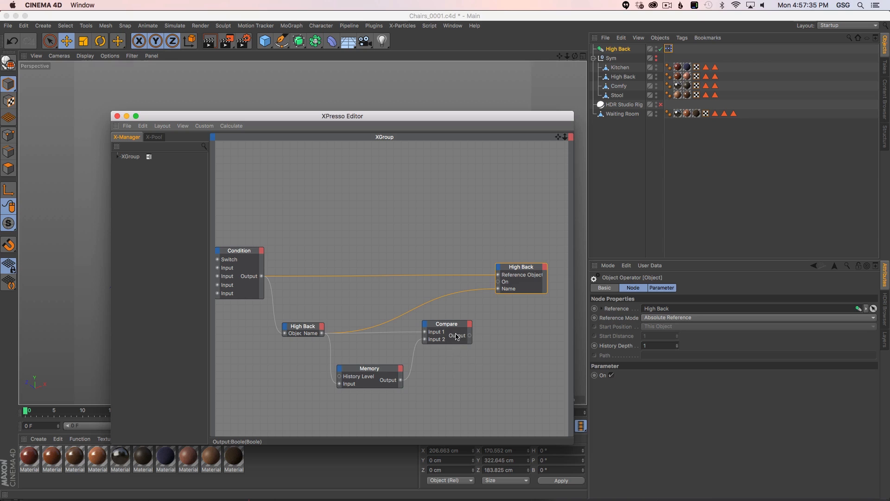
{"action": "left_click_drag", "start_coordinate": [469, 335], "coordinate": [499, 284]}
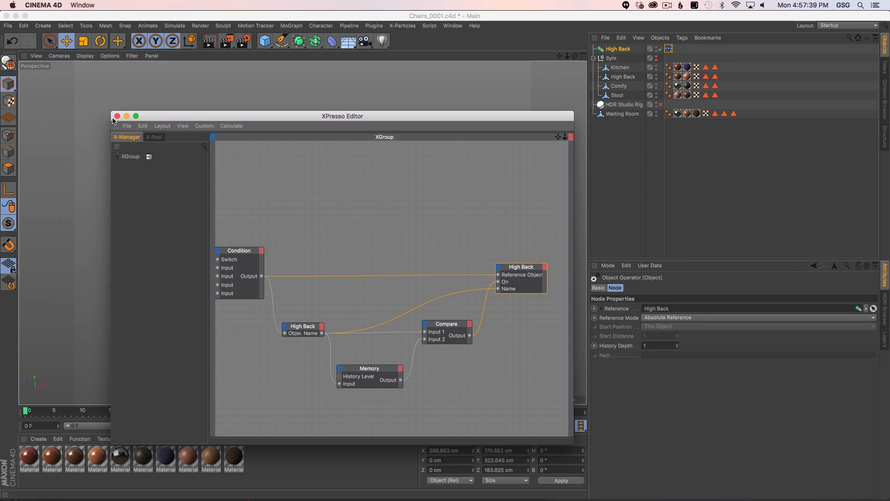
{"action": "right_click_drag", "start_coordinate": [349, 203], "coordinate": [304, 204], "text": "alt"}
{"action": "middle_click_drag", "start_coordinate": [352, 207], "coordinate": [379, 203], "text": "alt"}
{"action": "right_click_drag", "start_coordinate": [353, 207], "coordinate": [359, 207], "text": "alt"}
{"action": "middle_click_drag", "start_coordinate": [353, 202], "coordinate": [371, 196], "text": "alt"}
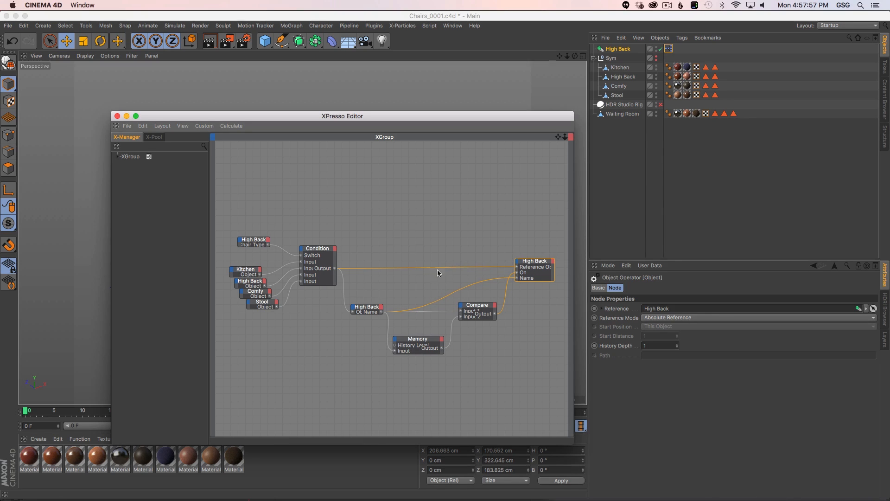
{"action": "left_click", "coordinate": [117, 117]}
Test the chair instance by switching its Chair Type repeatedly among Kitchen, Highback, Comfy and Stool, ending on Comfy
{"action": "left_click", "coordinate": [603, 49]}
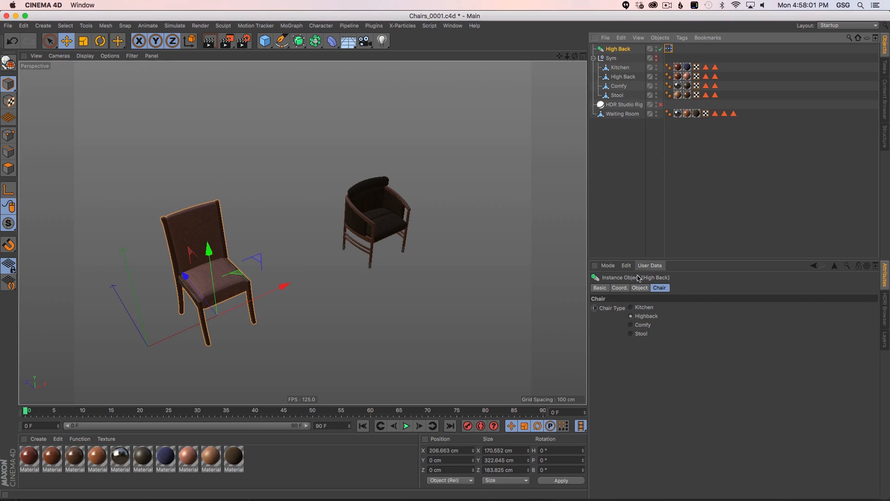
{"action": "left_click", "coordinate": [632, 307]}
{"action": "left_click", "coordinate": [636, 317]}
{"action": "left_click", "coordinate": [637, 334]}
{"action": "left_click", "coordinate": [632, 326]}
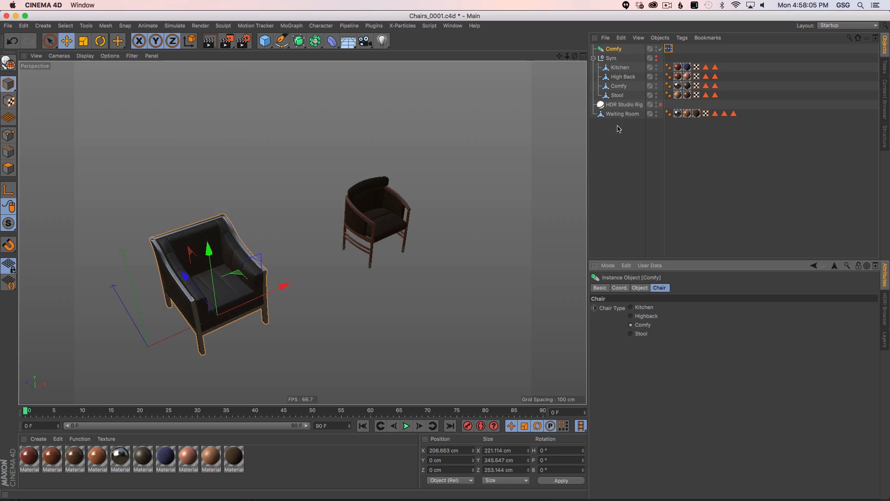
{"action": "left_click", "coordinate": [640, 316]}
{"action": "left_click", "coordinate": [640, 307]}
{"action": "left_click", "coordinate": [640, 325]}
{"action": "left_click", "coordinate": [641, 333]}
{"action": "left_click", "coordinate": [639, 325]}
{"action": "left_click", "coordinate": [639, 316]}
{"action": "left_click", "coordinate": [639, 308]}
{"action": "left_click", "coordinate": [640, 316]}
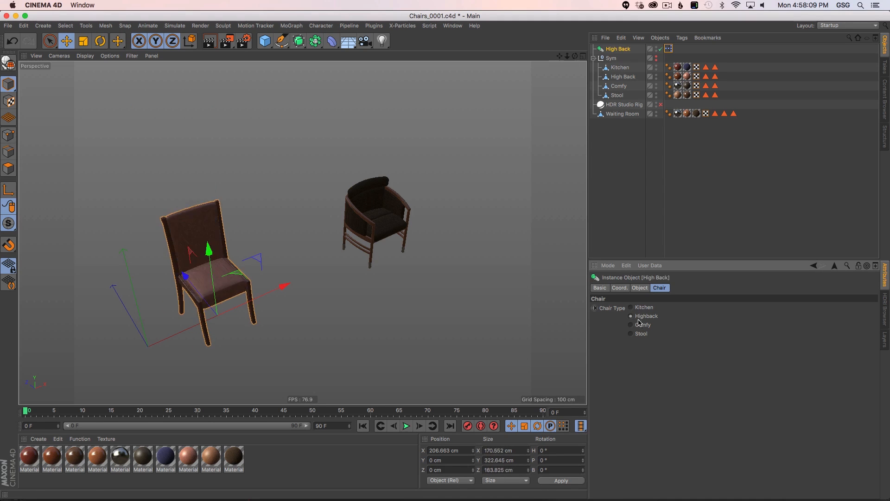
{"action": "left_click", "coordinate": [641, 325]}
{"action": "left_click", "coordinate": [640, 332]}
{"action": "left_click", "coordinate": [641, 325]}
{"action": "left_click", "coordinate": [641, 316]}
{"action": "left_click", "coordinate": [641, 306]}
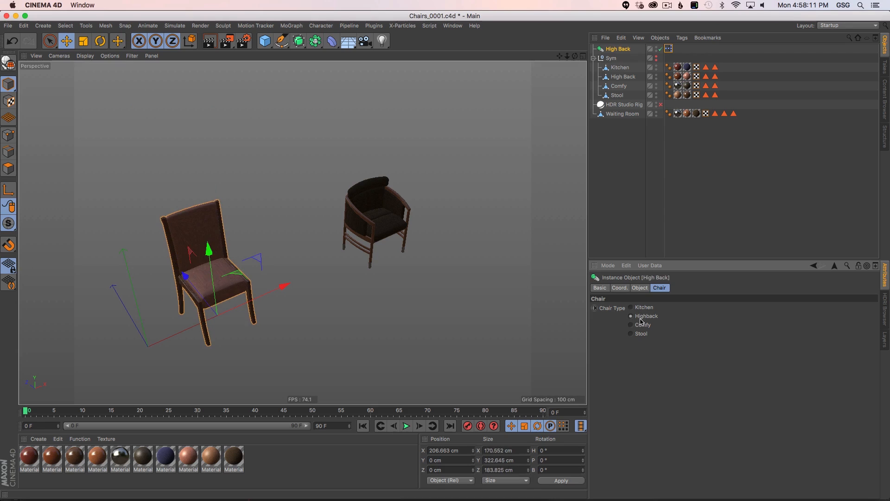
{"action": "left_click", "coordinate": [642, 325]}
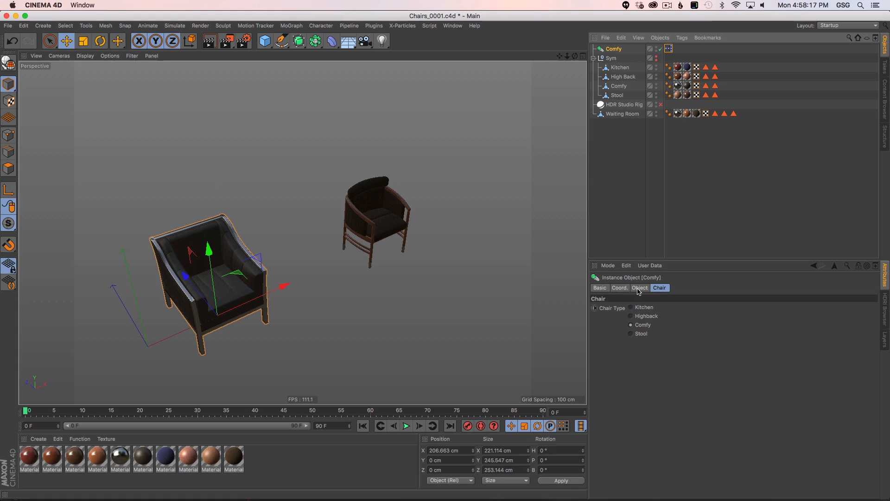
Set the Comfy instance's Reference Object to the Waiting Room chair
{"action": "left_click", "coordinate": [640, 290]}
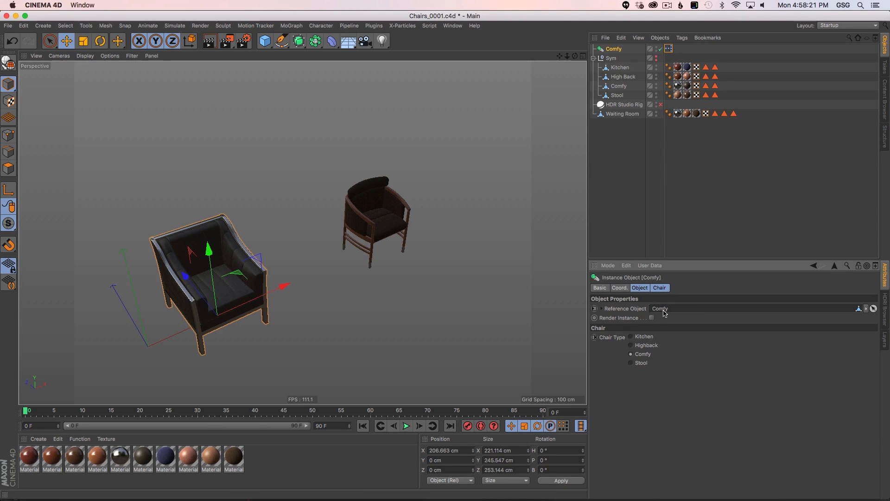
{"action": "left_click_drag", "start_coordinate": [628, 114], "coordinate": [721, 248]}
{"action": "left_click_drag", "start_coordinate": [669, 310], "coordinate": [669, 310]}
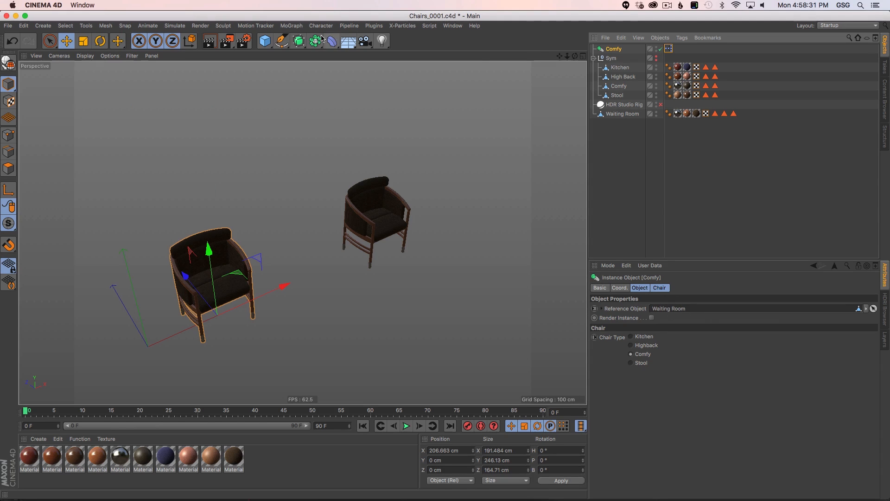
Add a Cube primitive and assign it as the Comfy instance's Reference Object
{"action": "left_click_drag", "start_coordinate": [264, 40], "coordinate": [271, 45]}
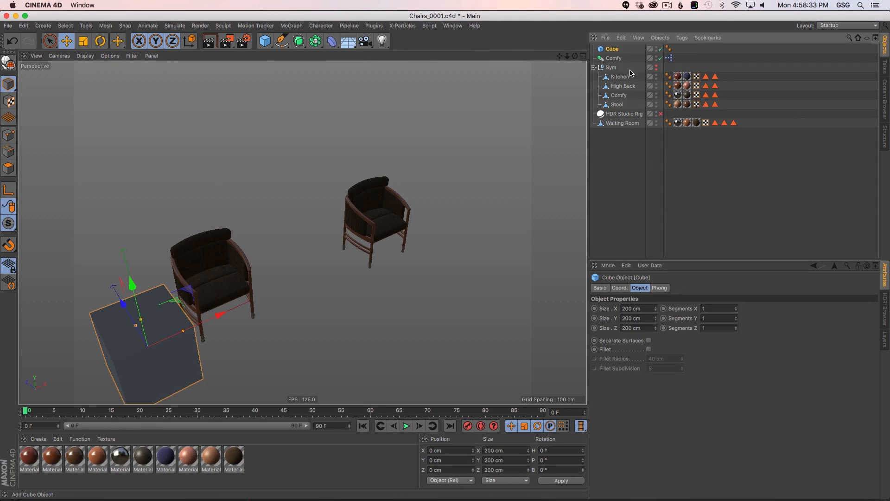
{"action": "left_click", "coordinate": [614, 57]}
{"action": "left_click_drag", "start_coordinate": [612, 49], "coordinate": [670, 310]}
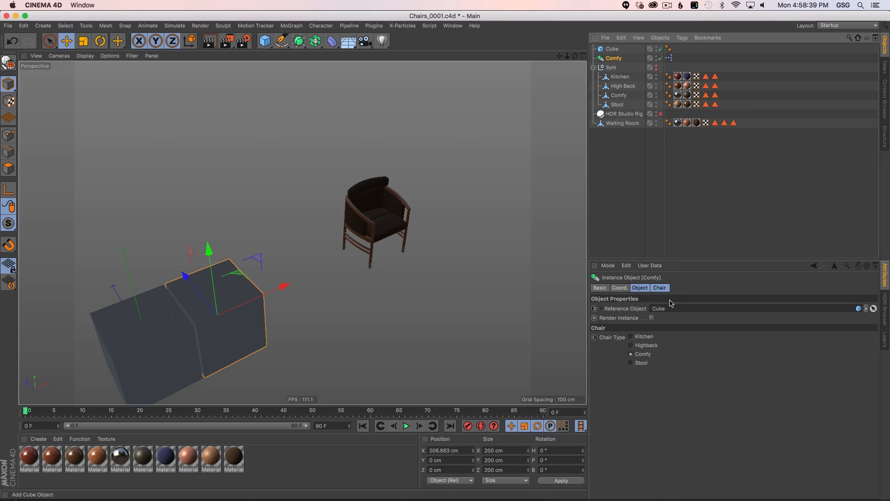
Switch the instance's Chair Type through Highback, Kitchen and Stool, ending on Kitchen
{"action": "left_click", "coordinate": [632, 345]}
{"action": "left_click", "coordinate": [635, 338]}
{"action": "left_click", "coordinate": [635, 362]}
{"action": "left_click", "coordinate": [635, 337]}
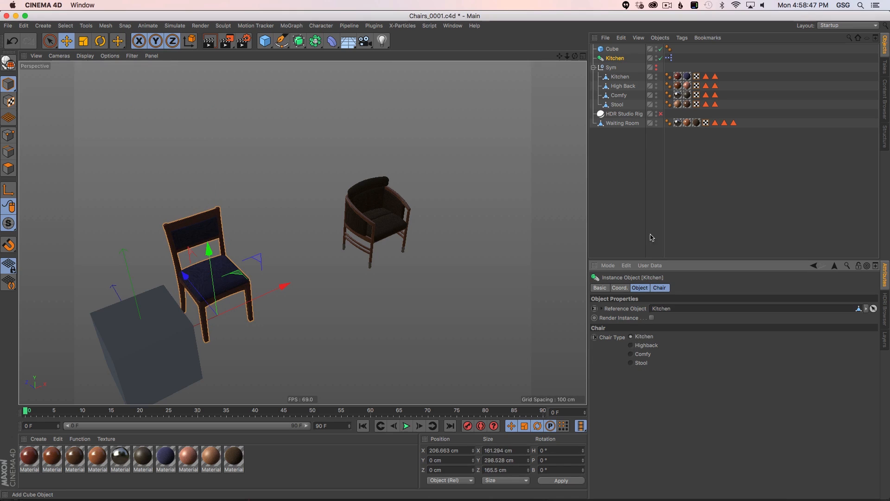
Replace the Kitchen instance's Reference Object with the Waiting Room chair
{"action": "left_click", "coordinate": [618, 105]}
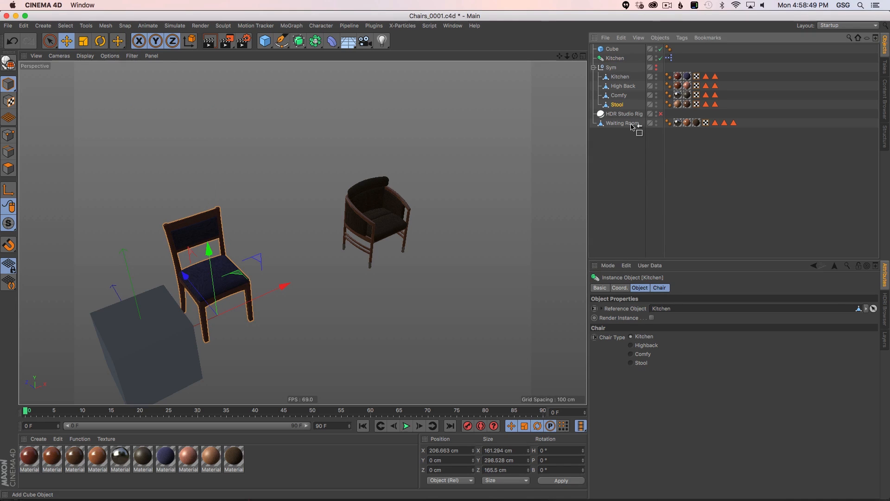
{"action": "left_click", "coordinate": [615, 58]}
{"action": "left_click_drag", "start_coordinate": [622, 123], "coordinate": [676, 309]}
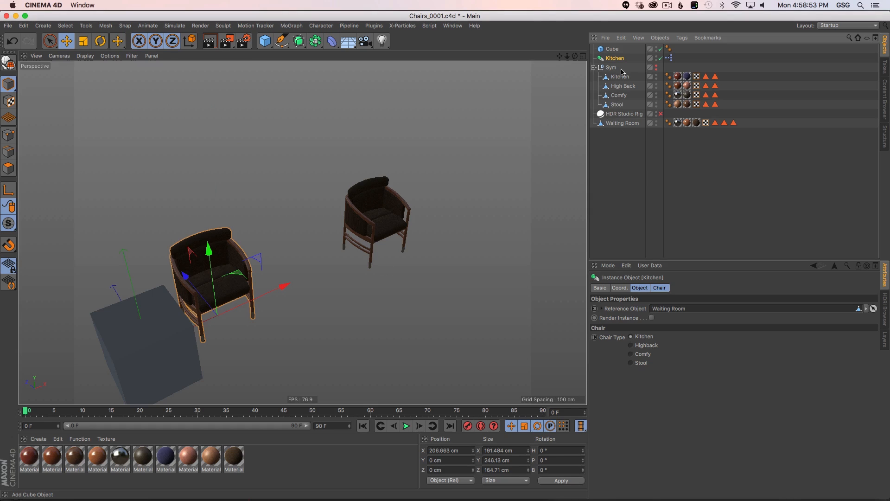
Delete the Cube and set the instance's Chair Type to Highback
{"action": "left_click", "coordinate": [610, 48]}
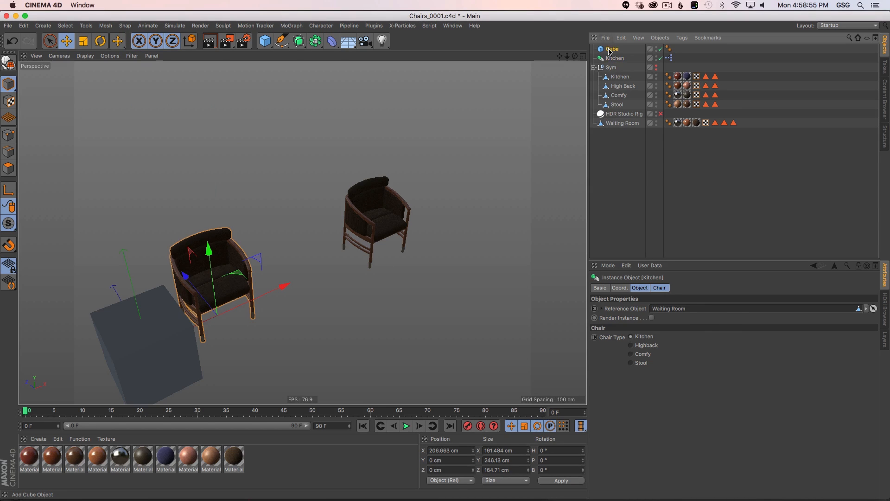
{"action": "key", "text": "Delete"}
{"action": "left_click", "coordinate": [610, 49]}
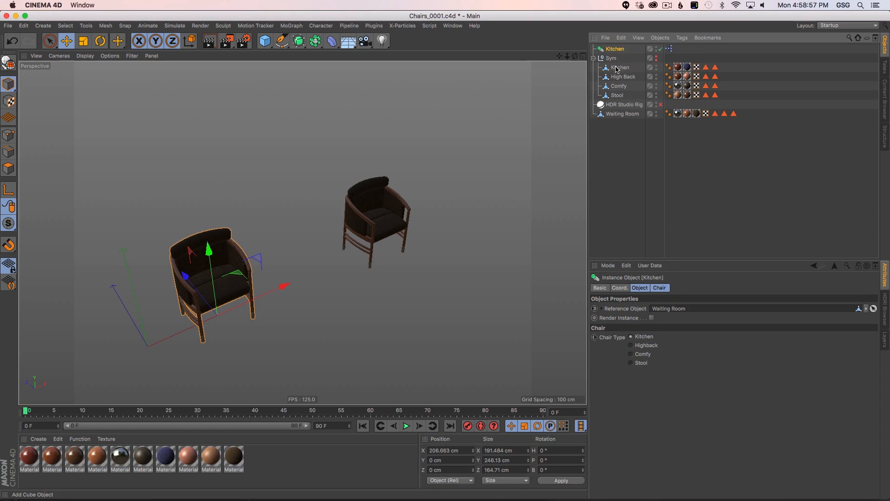
{"action": "left_click", "coordinate": [642, 346]}
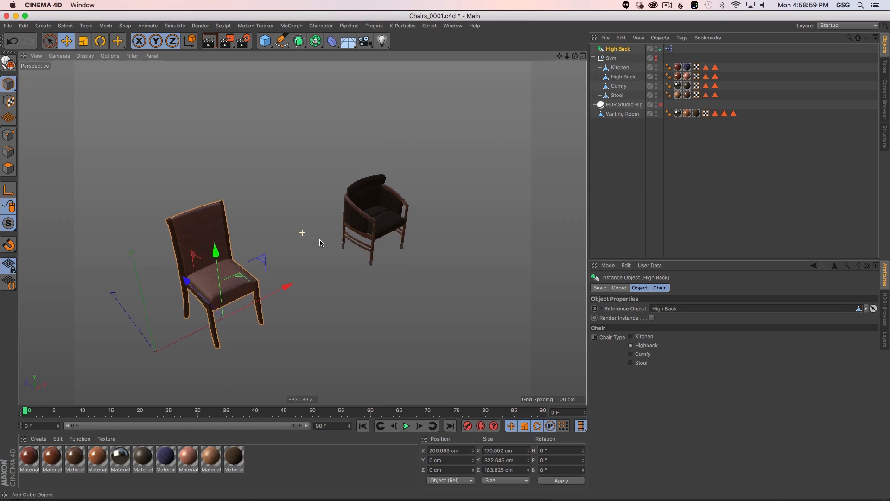
Collapse the Sym group in the object hierarchy and add a Plane primitive to the scene
{"action": "left_click", "coordinate": [621, 114]}
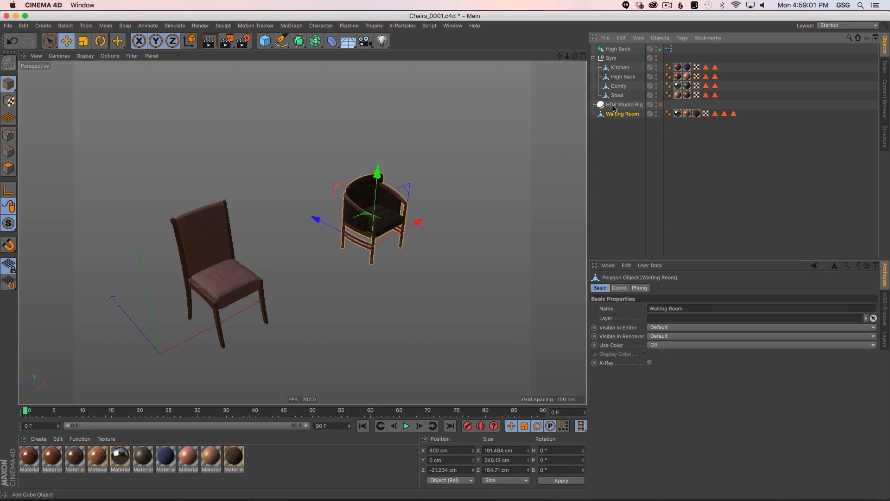
{"action": "left_click", "coordinate": [594, 59]}
{"action": "left_click", "coordinate": [613, 49]}
{"action": "scroll", "coordinate": [357, 156], "scroll_direction": "down", "scroll_amount": 5}
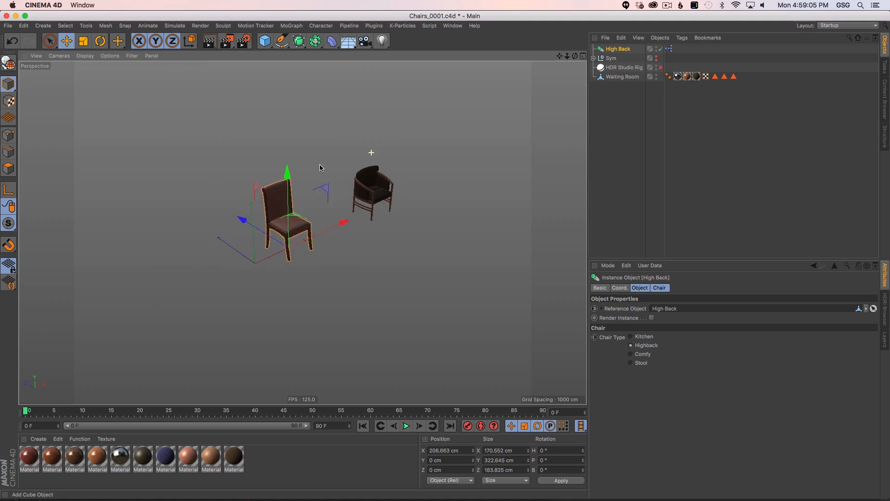
{"action": "left_click_drag", "start_coordinate": [223, 283], "coordinate": [258, 249], "text": "alt"}
{"action": "left_click", "coordinate": [265, 41]}
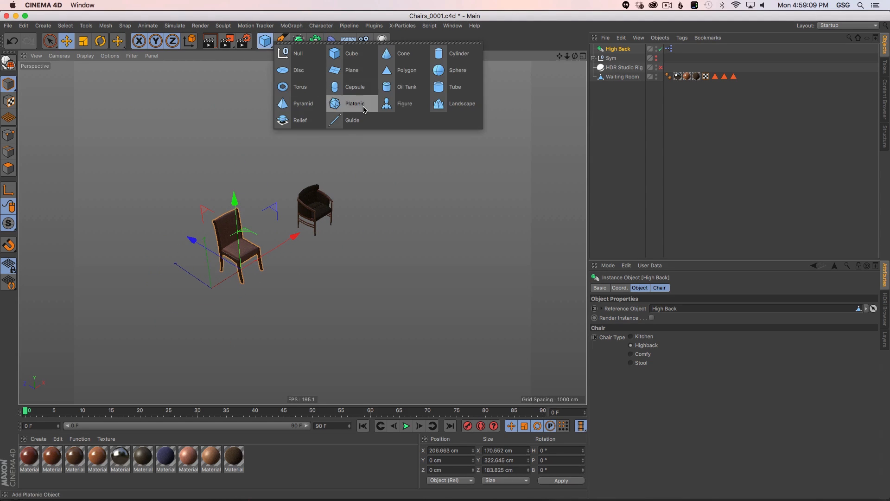
{"action": "left_click", "coordinate": [341, 73]}
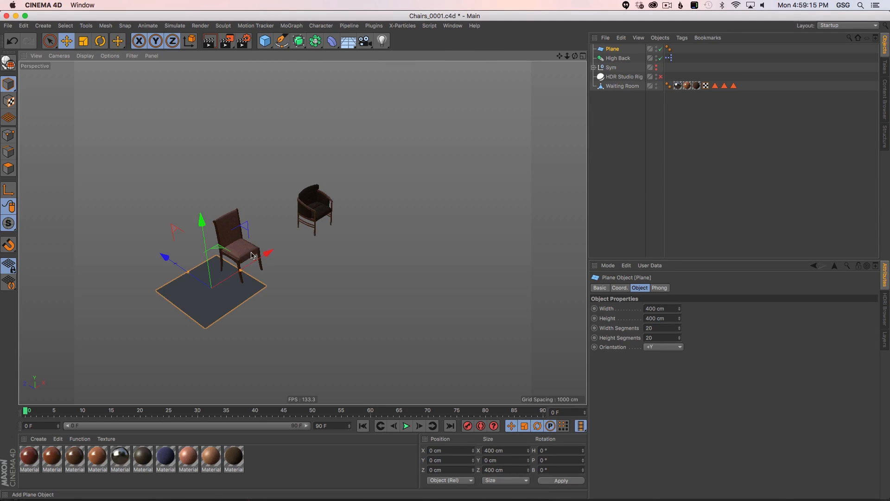
Scale the plane uniformly to about 4623 cm in width and height
{"action": "scroll", "coordinate": [247, 260], "scroll_direction": "down", "scroll_amount": 5}
{"action": "left_click_drag", "start_coordinate": [242, 251], "coordinate": [240, 255], "text": "alt"}
{"action": "middle_click_drag", "start_coordinate": [247, 251], "coordinate": [288, 248], "text": "alt"}
{"action": "key", "text": "t"}
{"action": "left_click_drag", "start_coordinate": [197, 294], "coordinate": [338, 293]}
{"action": "left_click_drag", "start_coordinate": [266, 301], "coordinate": [436, 227], "text": "alt"}
Make the Plane editable and switch to Polygons mode
{"action": "left_click", "coordinate": [610, 50]}
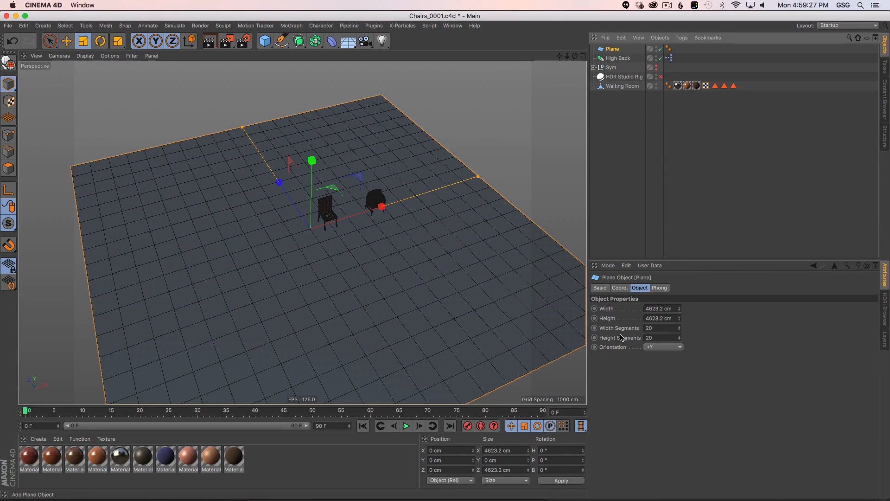
{"action": "left_click_drag", "start_coordinate": [376, 358], "coordinate": [374, 260], "text": "alt"}
{"action": "key", "text": "c"}
{"action": "left_click", "coordinate": [8, 168]}
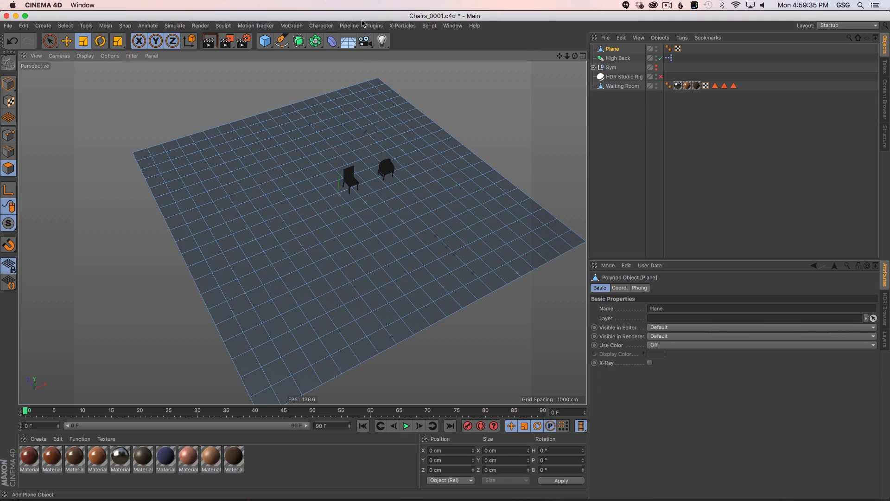
Add a MoGraph Cloner and place the High Back instance inside it as its child
{"action": "left_click", "coordinate": [291, 26]}
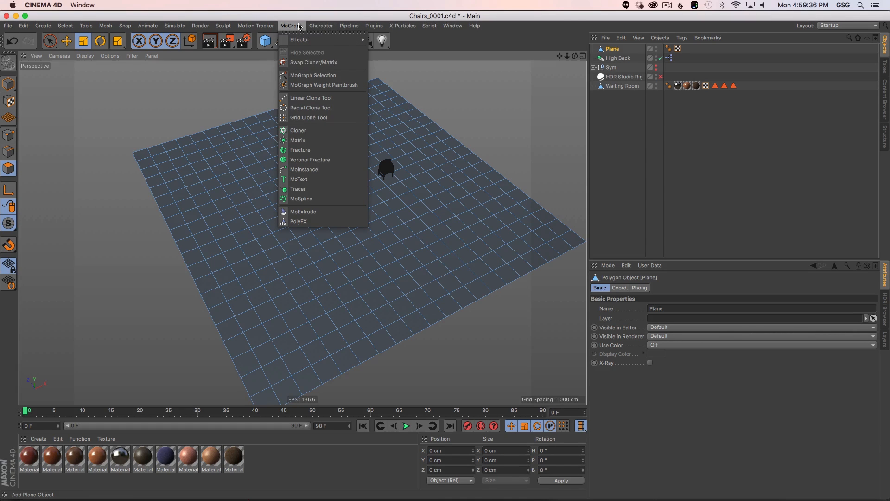
{"action": "left_click", "coordinate": [330, 131]}
{"action": "left_click_drag", "start_coordinate": [624, 69], "coordinate": [612, 52]}
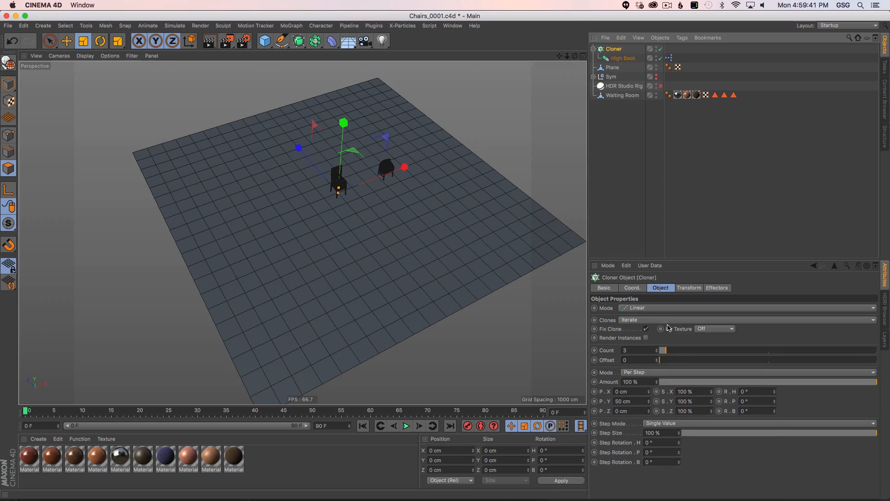
Set the Cloner's Mode to Object, assign the Plane as its Object, and set Distribution to Polygon Center
{"action": "left_click", "coordinate": [641, 309]}
{"action": "left_click", "coordinate": [642, 318]}
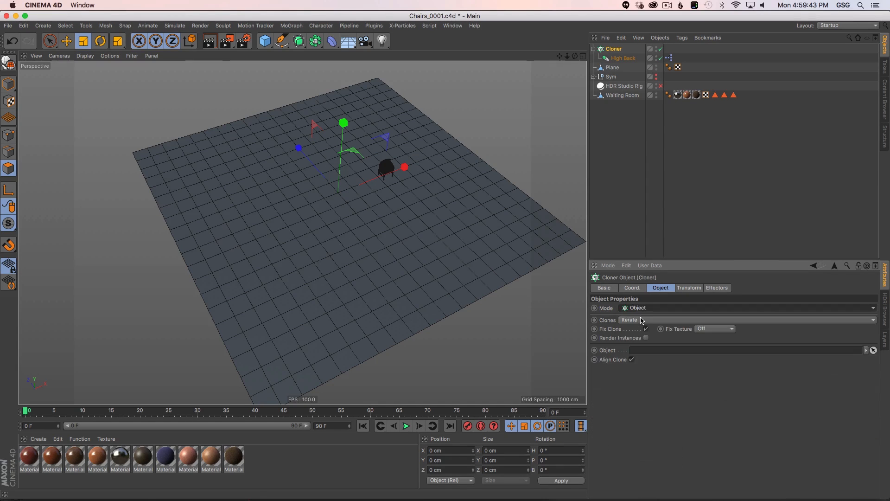
{"action": "left_click_drag", "start_coordinate": [612, 72], "coordinate": [662, 358]}
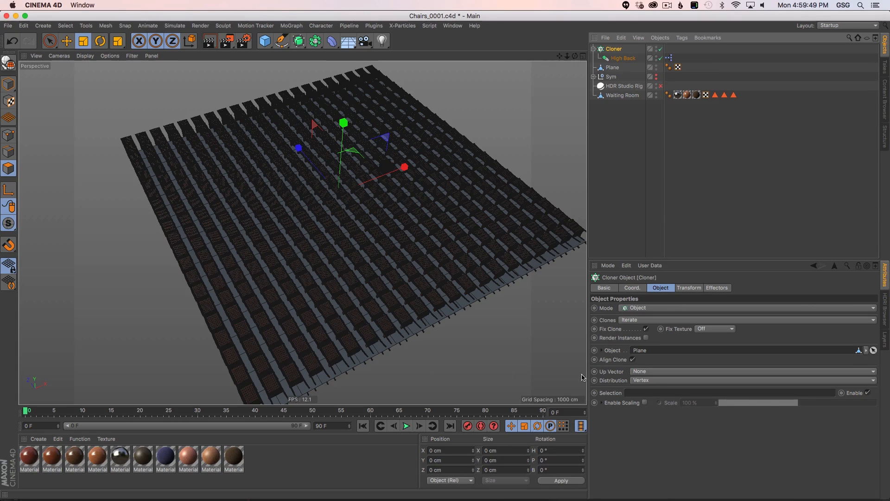
{"action": "left_click", "coordinate": [648, 381]}
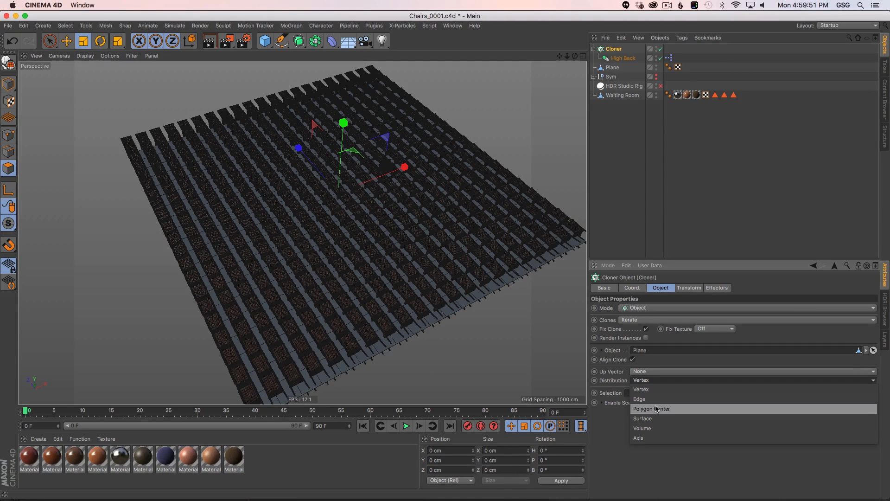
{"action": "left_click", "coordinate": [670, 410]}
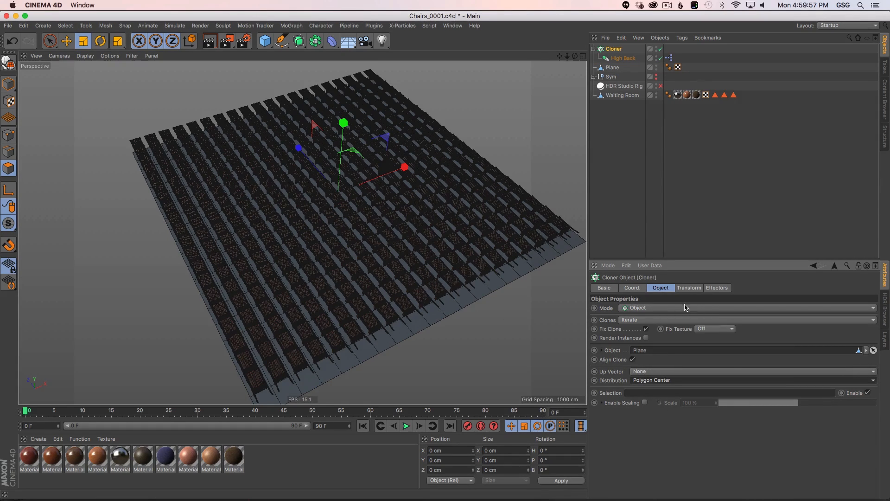
{"action": "left_click", "coordinate": [689, 288]}
{"action": "left_click", "coordinate": [621, 58]}
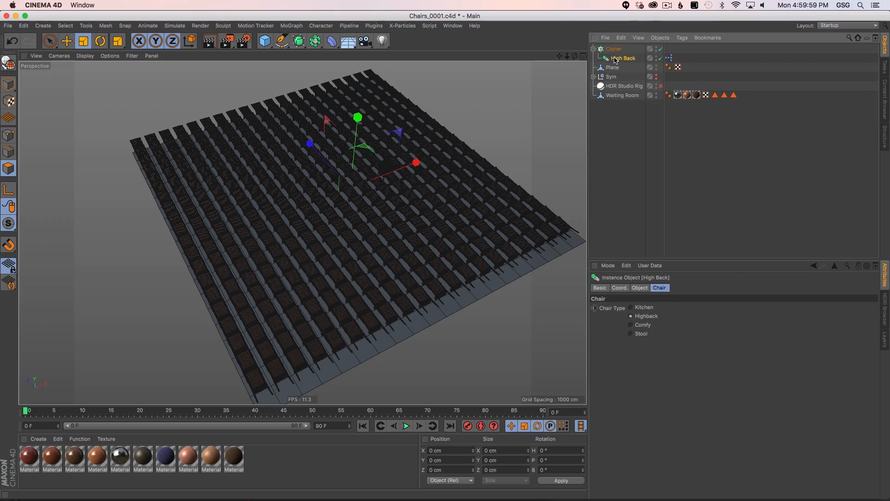
{"action": "left_click_drag", "start_coordinate": [433, 126], "coordinate": [529, 126]}
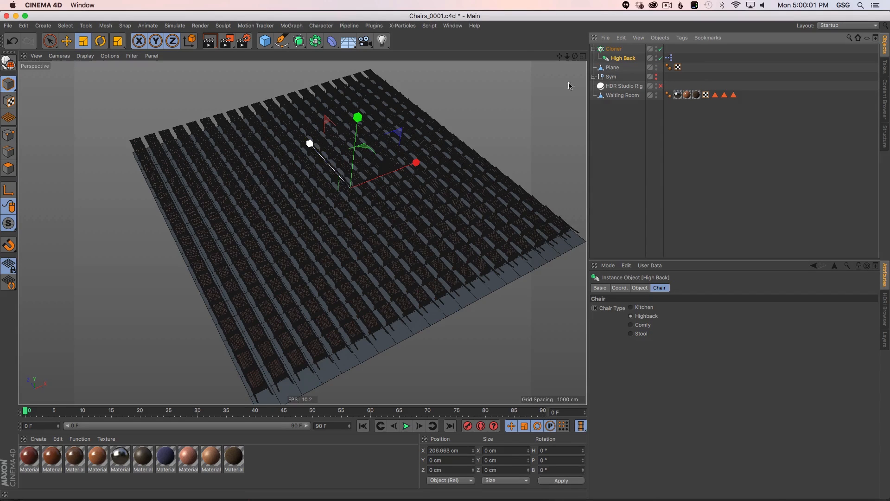
{"action": "left_click", "coordinate": [614, 49]}
{"action": "left_click", "coordinate": [623, 59]}
{"action": "left_click", "coordinate": [615, 50]}
{"action": "left_click_drag", "start_coordinate": [398, 260], "coordinate": [534, 275], "text": "alt"}
Try the Cloner with Align Clone turned off, and turn the option back on
{"action": "left_click", "coordinate": [666, 288]}
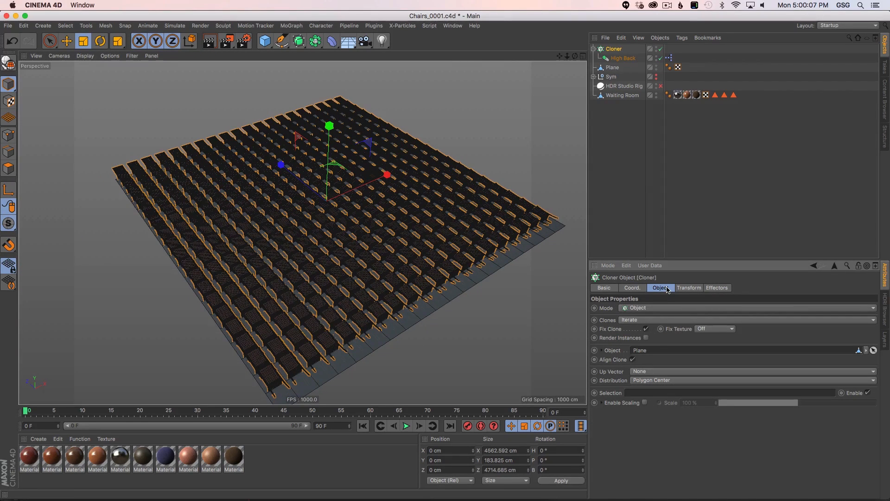
{"action": "left_click", "coordinate": [633, 360]}
{"action": "mouse_move", "coordinate": [405, 316]}
{"action": "left_mouse_down", "text": "alt"}
{"action": "mouse_move", "coordinate": [362, 317]}
{"action": "mouse_move", "coordinate": [412, 310]}
{"action": "mouse_move", "coordinate": [402, 309]}
{"action": "left_mouse_up", "text": "alt"}
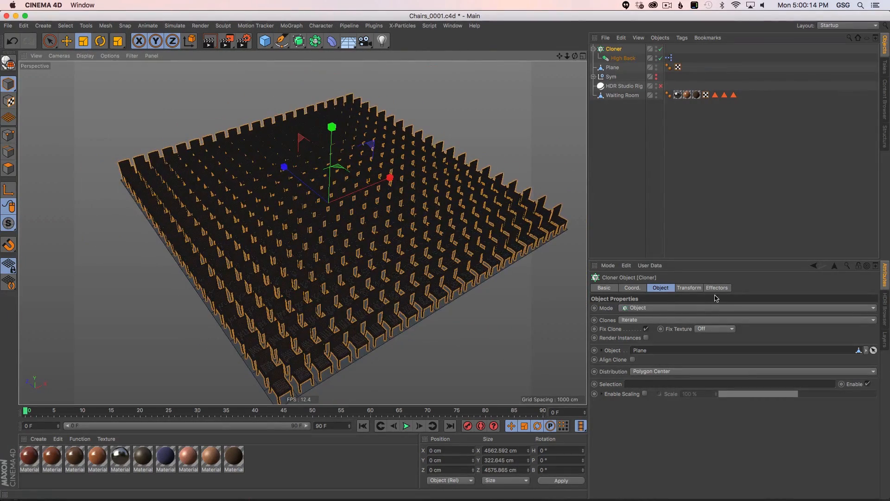
{"action": "left_click", "coordinate": [633, 360]}
Rotate the clones through the Cloner's Transform settings, with R.H at 180° and R.P at 90°
{"action": "left_click", "coordinate": [689, 288]}
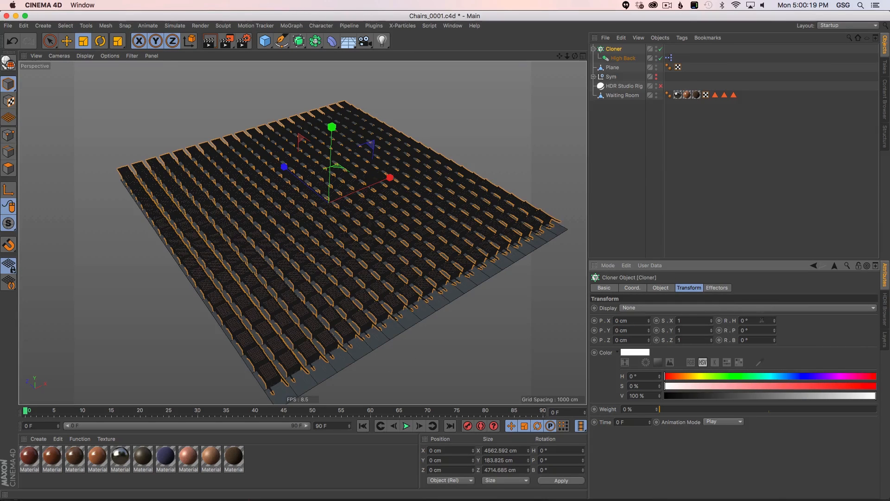
{"action": "type", "text": "180"}
{"action": "key", "text": "Return"}
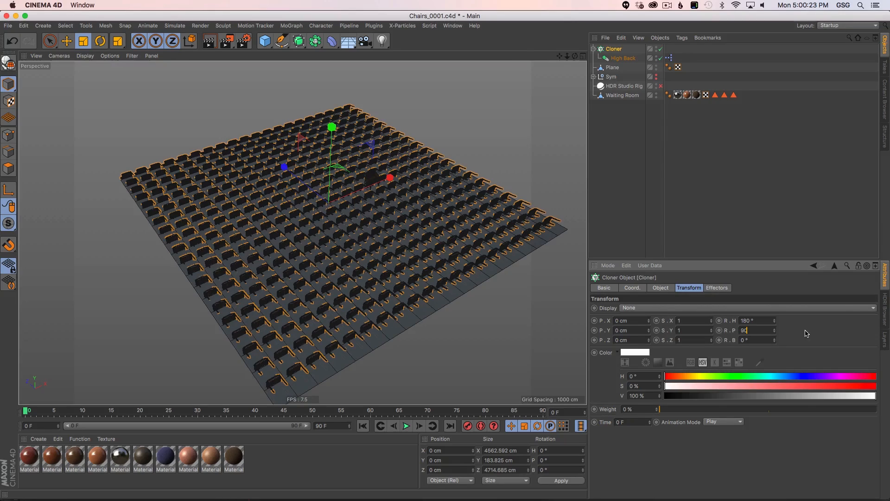
{"action": "key", "text": "Return"}
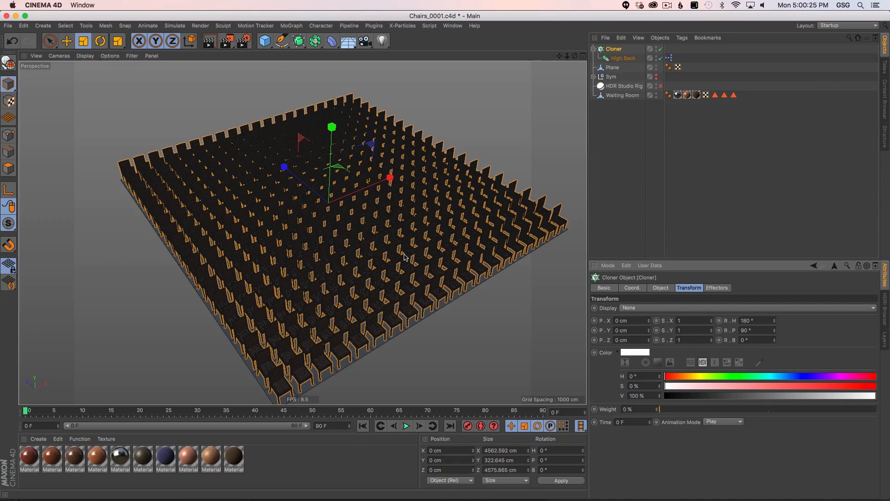
Switch the perspective viewport's display to plain Gouraud shading
{"action": "left_click_drag", "start_coordinate": [373, 234], "coordinate": [374, 231], "text": "alt"}
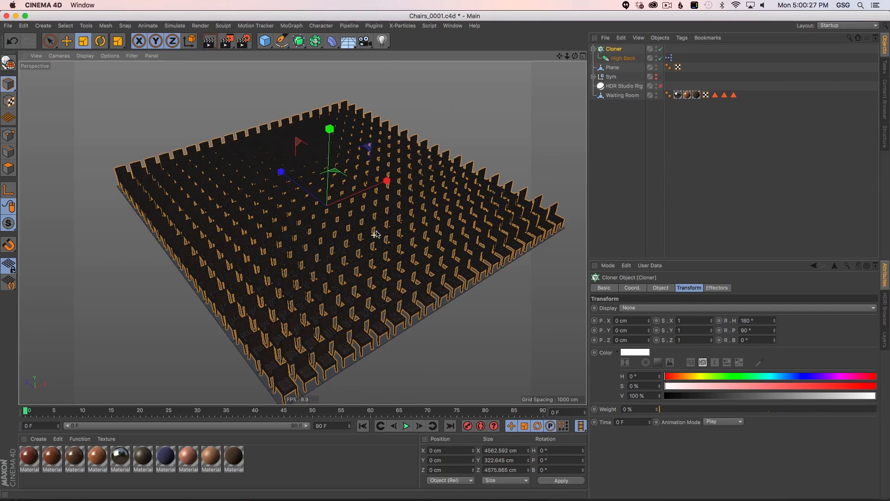
{"action": "key", "text": "n"}
{"action": "key", "text": "a"}
{"action": "left_click_drag", "start_coordinate": [362, 270], "coordinate": [443, 192], "text": "alt"}
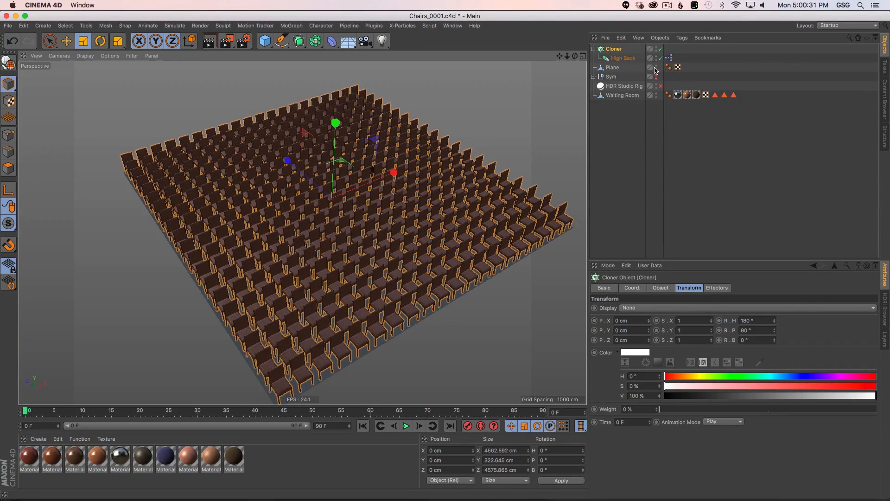
Select all the Plane's polygons, store them as a polygon selection tag, and name the tag "chairs"
{"action": "left_click", "coordinate": [613, 68]}
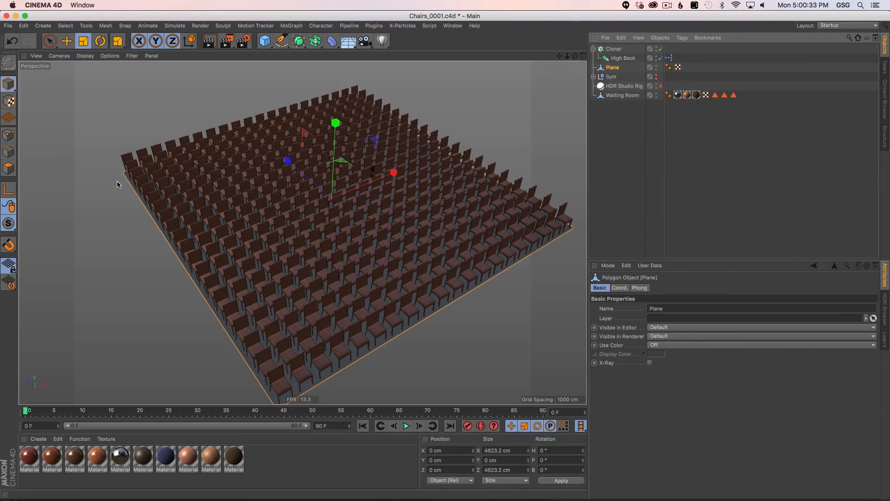
{"action": "left_click", "coordinate": [8, 168]}
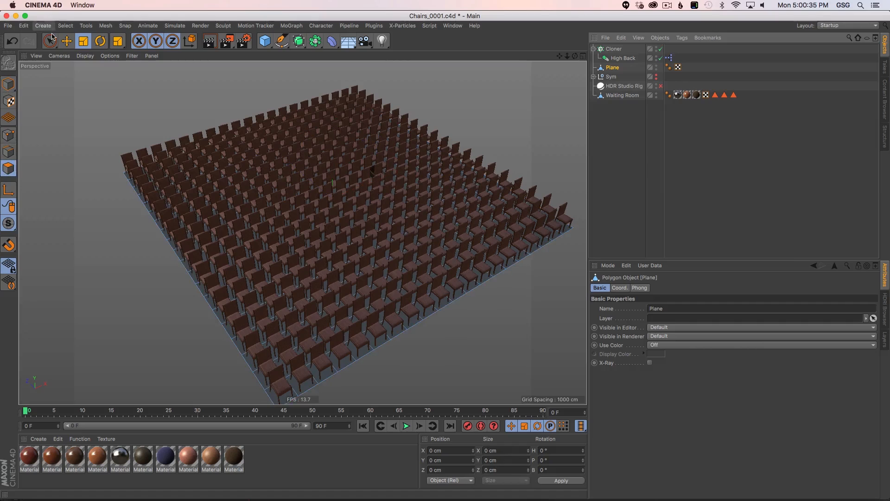
{"action": "left_click", "coordinate": [49, 41]}
{"action": "left_click", "coordinate": [361, 276]}
{"action": "left_click_drag", "start_coordinate": [357, 272], "coordinate": [360, 261], "text": "alt"}
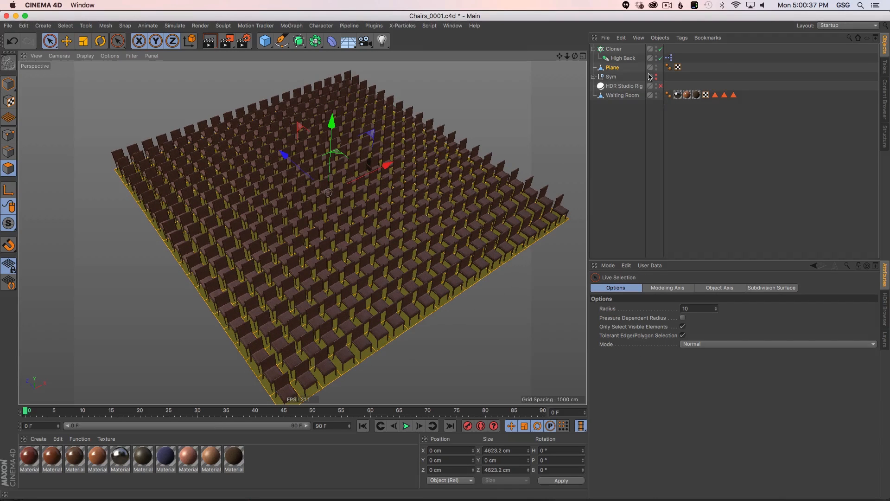
{"action": "left_click", "coordinate": [65, 26]}
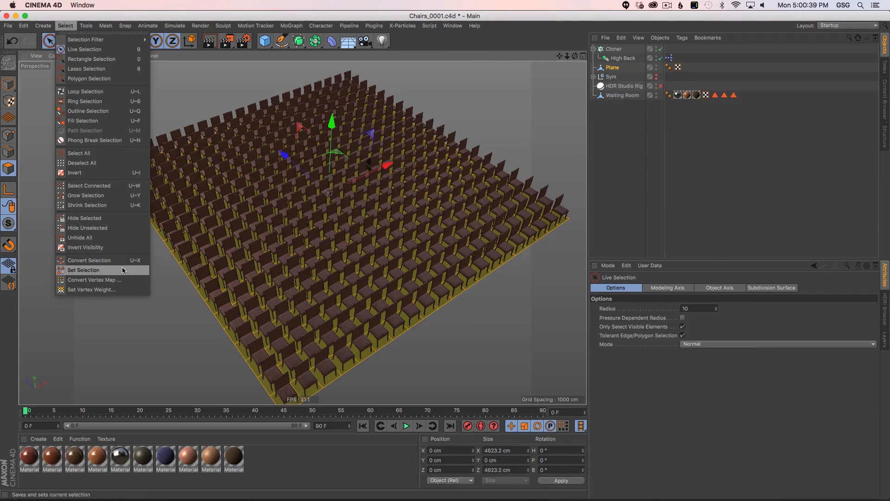
{"action": "left_click", "coordinate": [137, 268]}
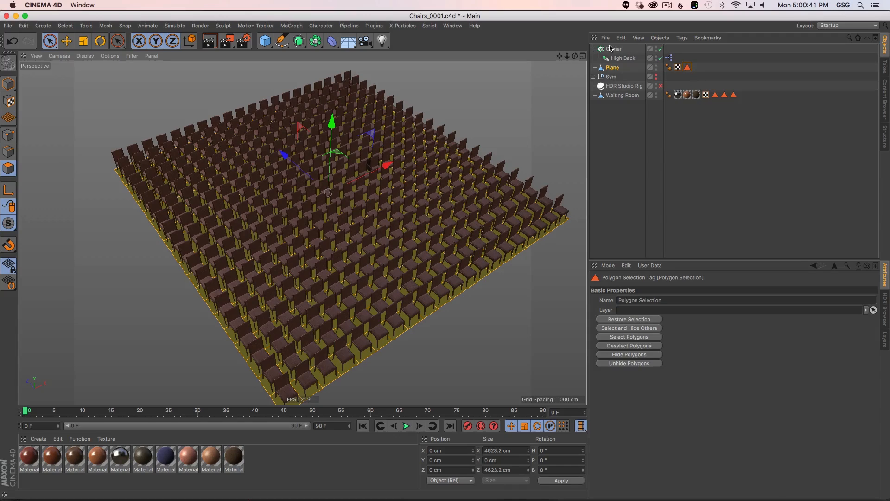
{"action": "triple_click", "coordinate": [677, 299]}
{"action": "type", "text": "chairs"}
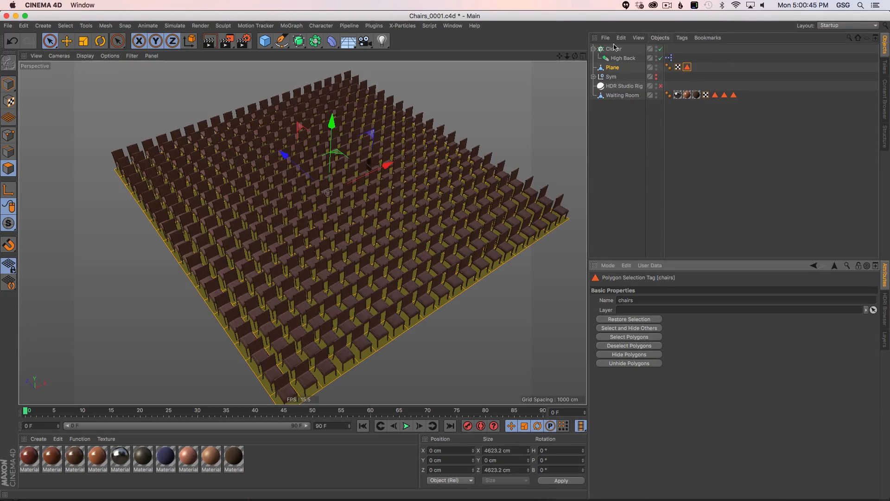
Assign the chairs selection tag as the Cloner's Selection
{"action": "left_click", "coordinate": [642, 49]}
{"action": "left_click", "coordinate": [662, 288]}
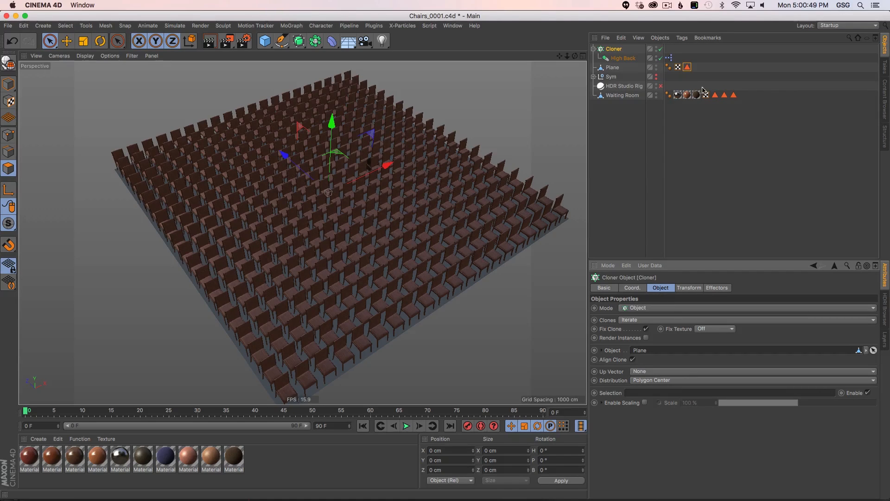
{"action": "left_click_drag", "start_coordinate": [689, 70], "coordinate": [645, 397]}
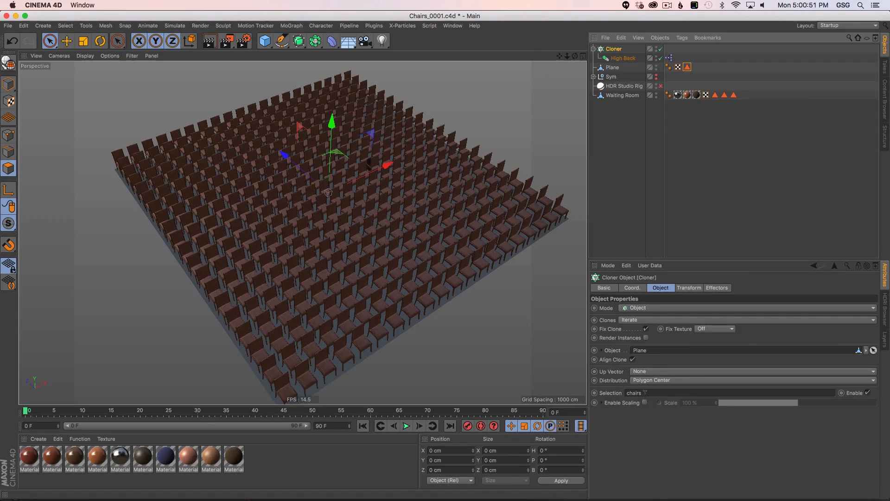
Deselect the Plane's front polygon row and the second loop in from both sides, and update the chairs selection tag to form aisles
{"action": "left_click", "coordinate": [689, 70]}
{"action": "middle_click_drag", "start_coordinate": [356, 366], "coordinate": [353, 357], "text": "alt"}
{"action": "key", "text": "u"}
{"action": "key", "text": "l"}
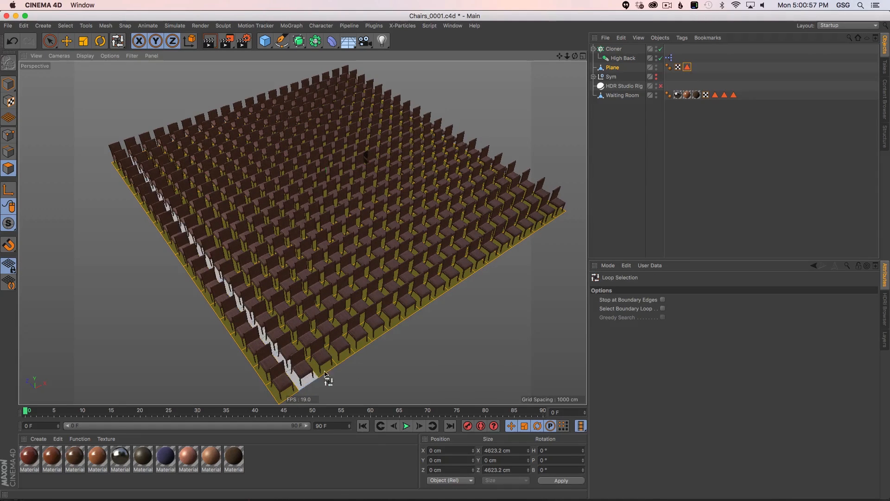
{"action": "key", "text": "space"}
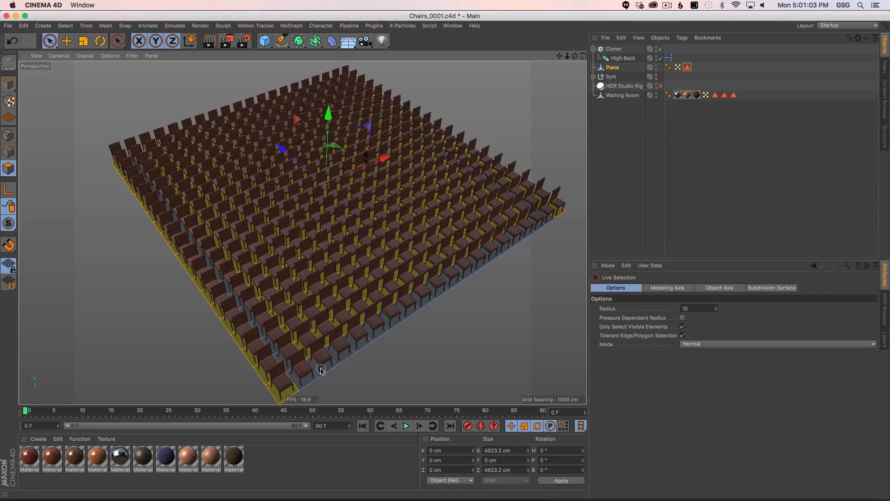
{"action": "left_click", "coordinate": [688, 67]}
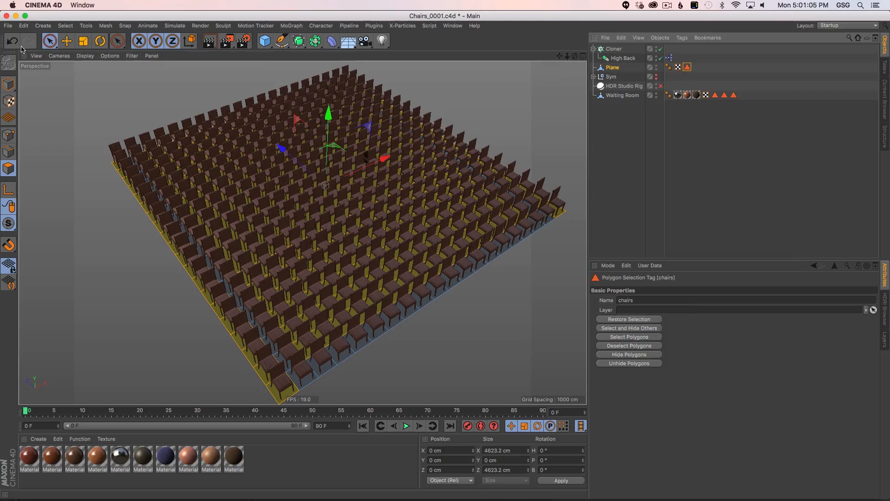
{"action": "left_click", "coordinate": [66, 25]}
{"action": "left_click", "coordinate": [93, 271]}
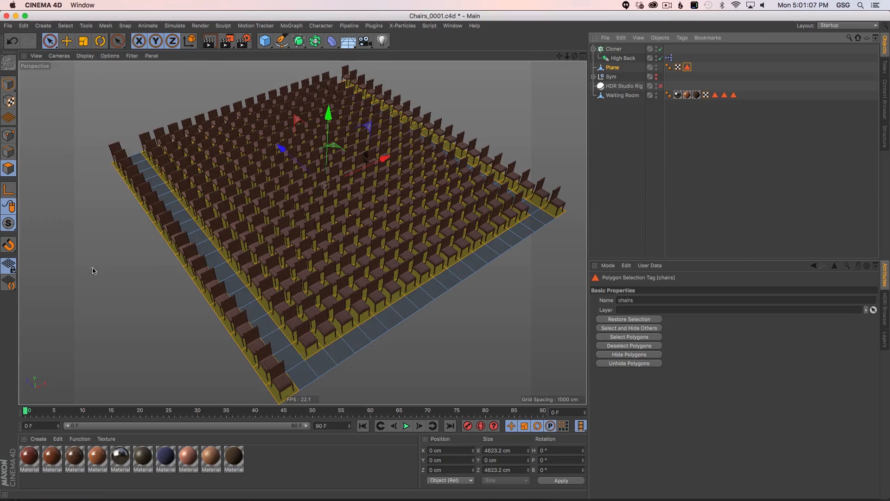
{"action": "left_click", "coordinate": [715, 155]}
{"action": "left_click_drag", "start_coordinate": [398, 207], "coordinate": [388, 235], "text": "alt"}
{"action": "mouse_move", "coordinate": [448, 197]}
{"action": "left_mouse_down", "text": "alt"}
{"action": "mouse_move", "coordinate": [441, 182]}
{"action": "mouse_move", "coordinate": [446, 187]}
{"action": "left_mouse_up", "text": "alt"}
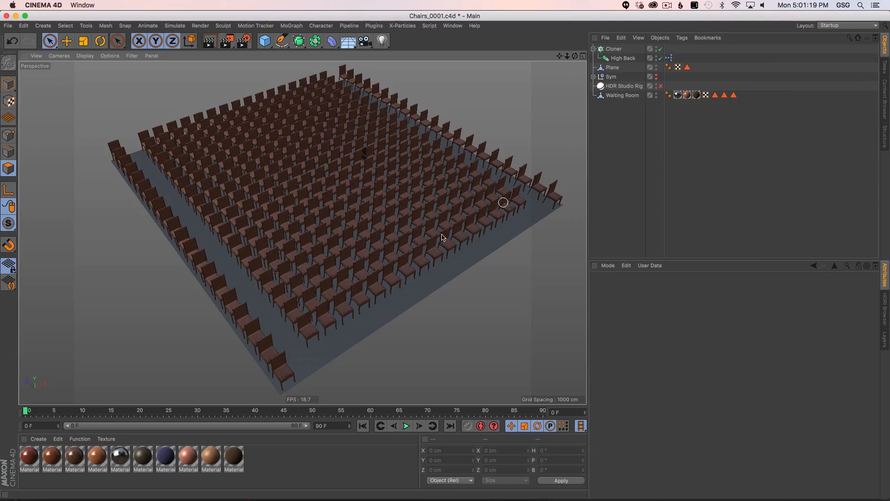
Reselect the front-edge polygons between the side aisles, deselect loops behind them and across the middle, and update the chairs selection tag
{"action": "left_click", "coordinate": [688, 68]}
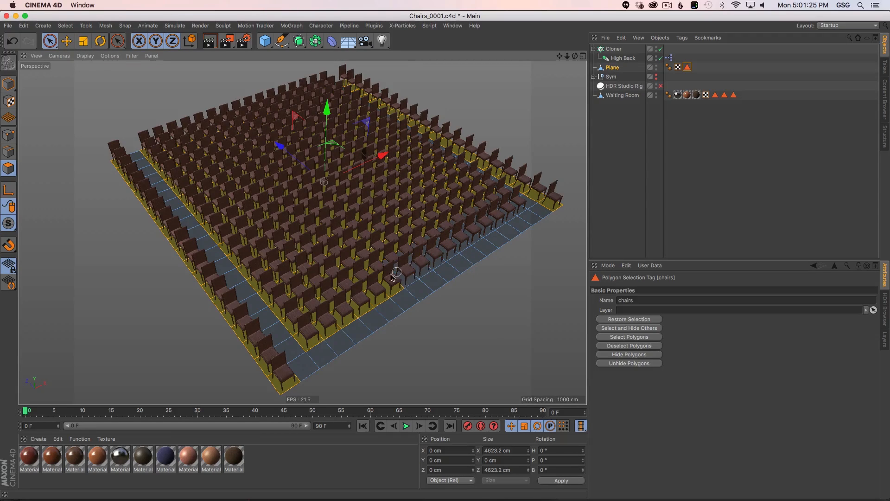
{"action": "mouse_move", "coordinate": [322, 355]}
{"action": "left_mouse_down"}
{"action": "mouse_move", "coordinate": [407, 316]}
{"action": "mouse_move", "coordinate": [534, 218]}
{"action": "left_mouse_up"}
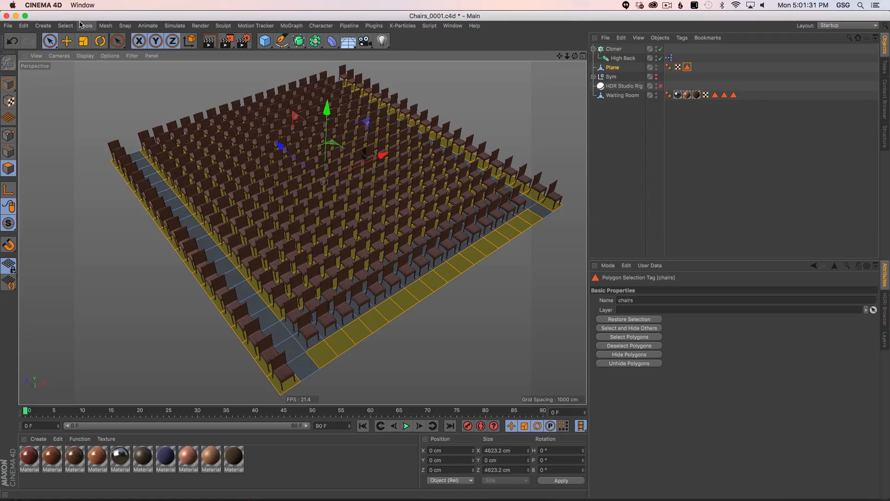
{"action": "key", "text": "u"}
{"action": "key", "text": "l"}
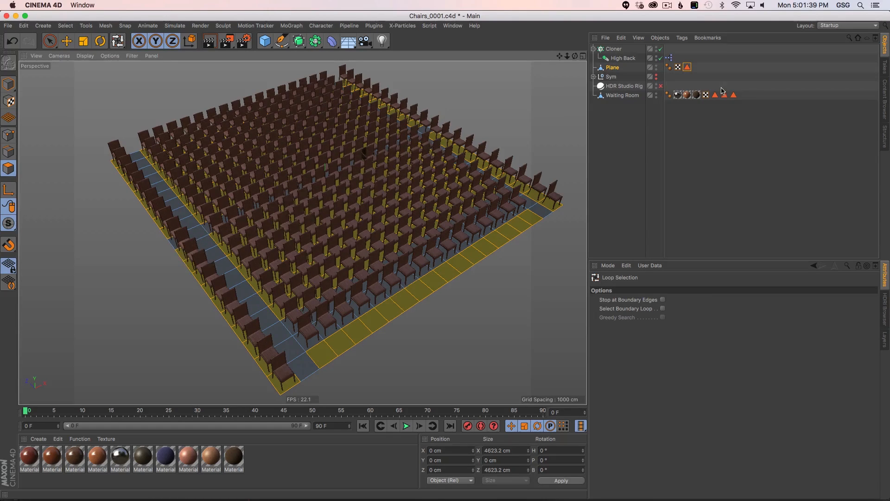
{"action": "left_click", "coordinate": [63, 26]}
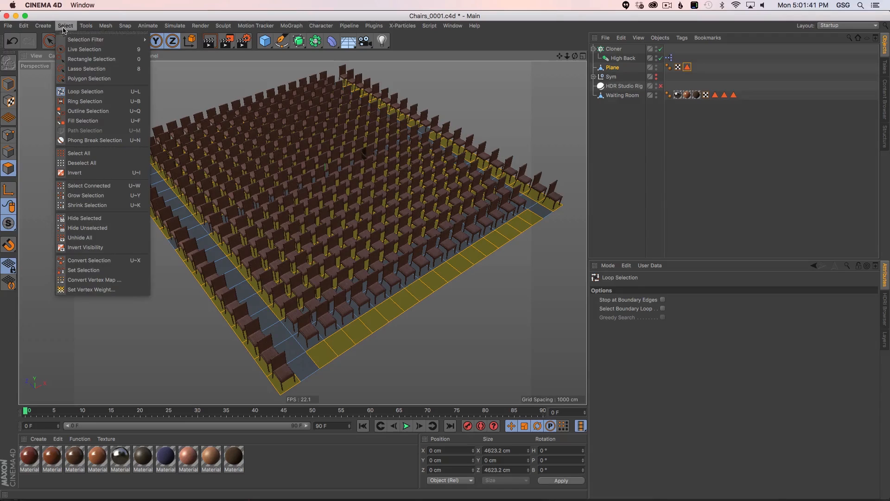
{"action": "left_click", "coordinate": [83, 270]}
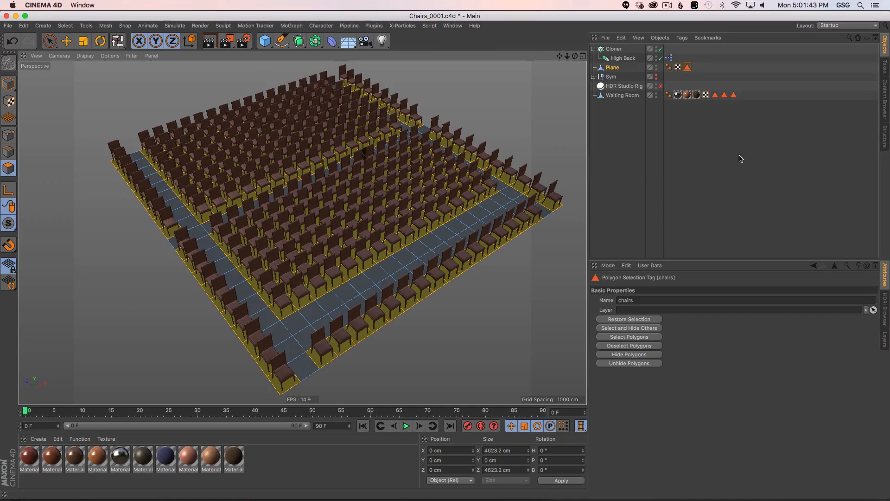
{"action": "left_click", "coordinate": [693, 76]}
{"action": "mouse_move", "coordinate": [393, 191]}
{"action": "left_mouse_down", "text": "alt"}
{"action": "mouse_move", "coordinate": [479, 158]}
{"action": "mouse_move", "coordinate": [387, 182]}
{"action": "left_mouse_up", "text": "alt"}
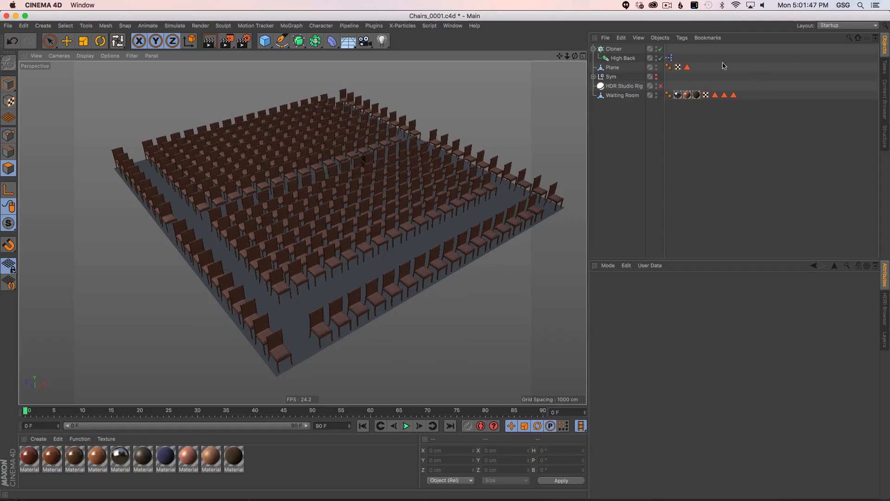
Hide the Plane in both editor and renderer, and rename it "Chair Reference"
{"action": "left_click", "coordinate": [657, 67]}
{"action": "double_click", "coordinate": [613, 67]}
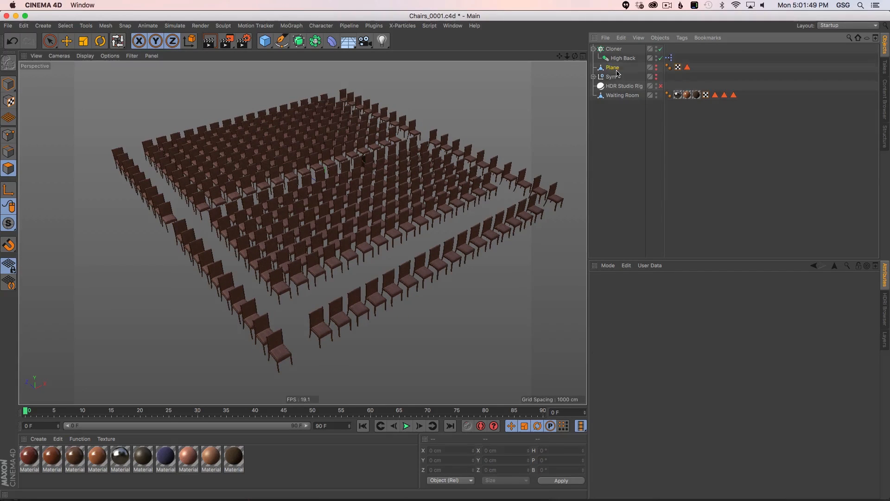
{"action": "type", "text": "Chair Reference"}
{"action": "key", "text": "Return"}
{"action": "left_click_drag", "start_coordinate": [561, 88], "coordinate": [410, 169], "text": "alt"}
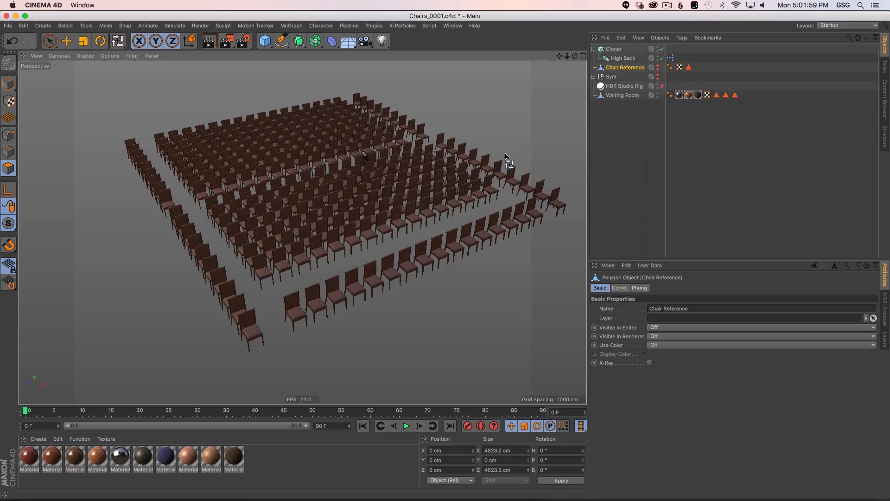
{"action": "left_click_drag", "start_coordinate": [548, 135], "coordinate": [469, 191], "text": "alt"}
Switch the cloned instance's Chair Type to Kitchen, to Comfy and finally to Stool to test the seating layout
{"action": "left_click", "coordinate": [612, 49]}
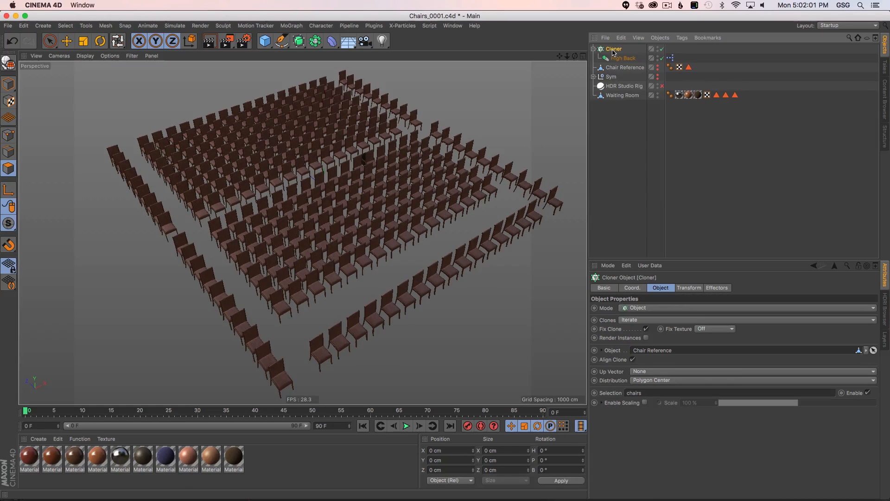
{"action": "left_click", "coordinate": [617, 59]}
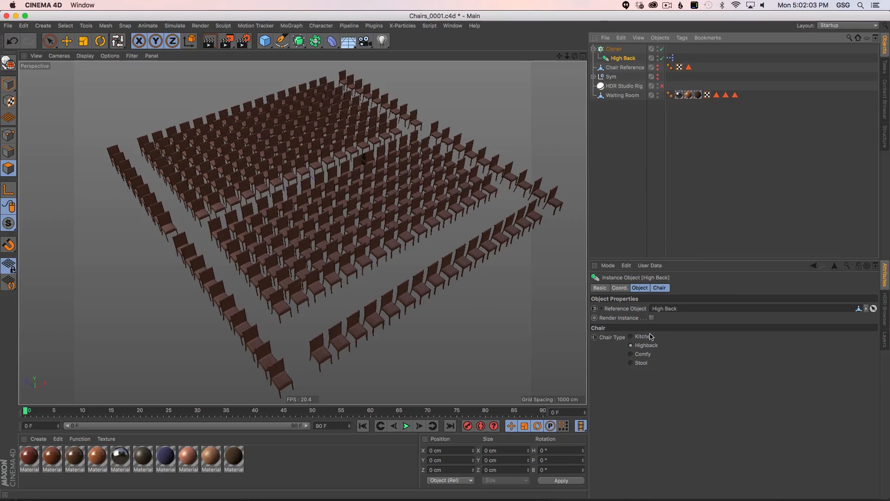
{"action": "left_click_drag", "start_coordinate": [412, 279], "coordinate": [409, 269], "text": "alt"}
{"action": "left_click", "coordinate": [630, 336]}
{"action": "left_click_drag", "start_coordinate": [371, 259], "coordinate": [383, 262], "text": "alt"}
{"action": "left_click", "coordinate": [631, 354]}
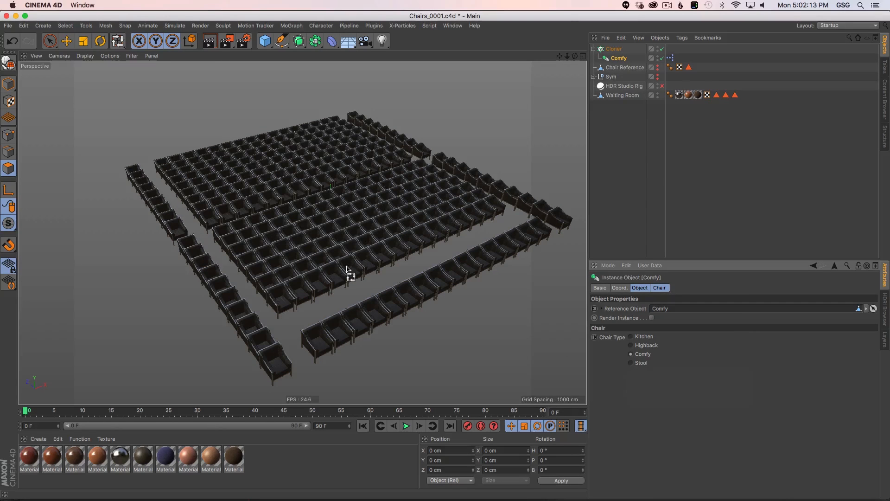
{"action": "left_click", "coordinate": [631, 362]}
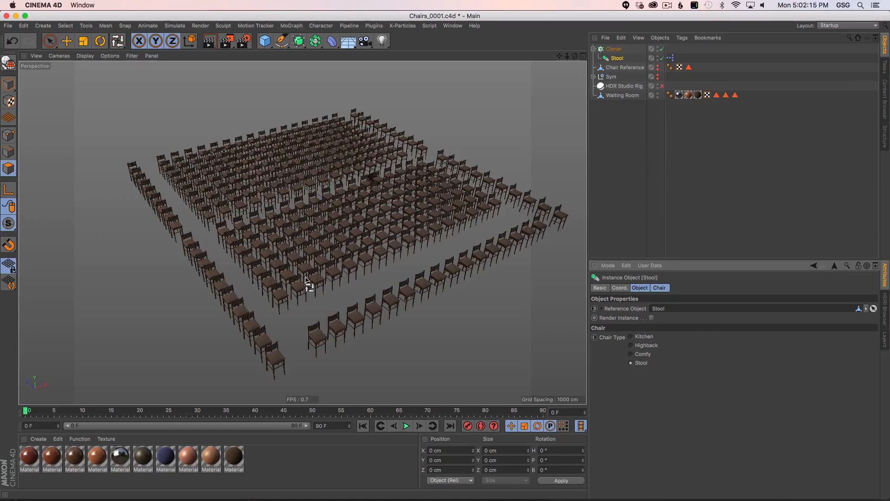
{"action": "left_click_drag", "start_coordinate": [315, 273], "coordinate": [385, 218], "text": "alt"}
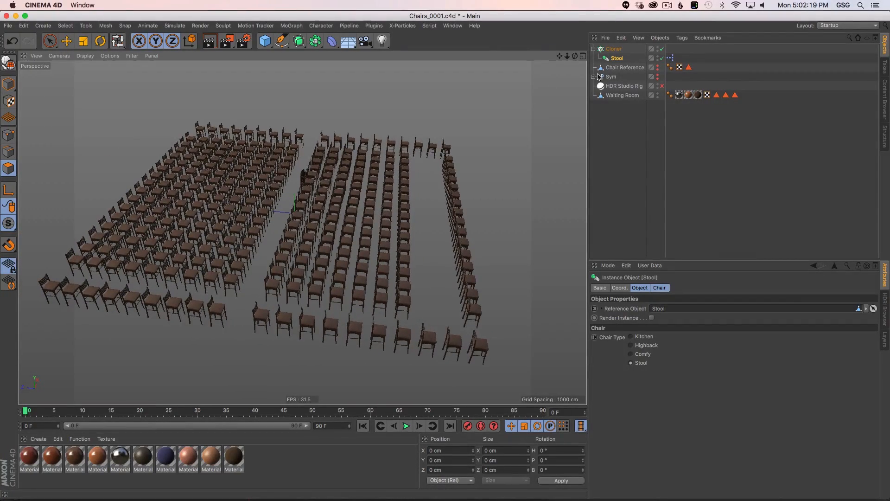
Show the Chair Reference in the editor, select all its polygons and stretch them along Z to about 6081 cm
{"action": "left_click_drag", "start_coordinate": [299, 283], "coordinate": [259, 275], "text": "alt"}
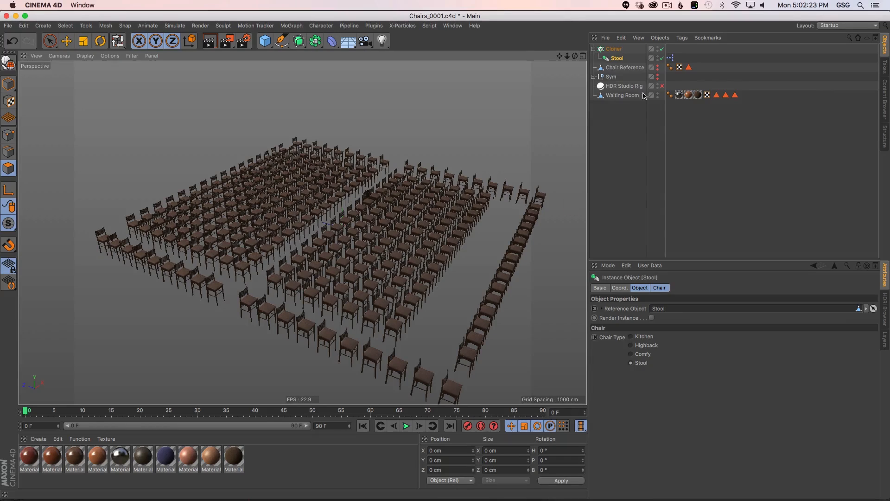
{"action": "left_click", "coordinate": [625, 68]}
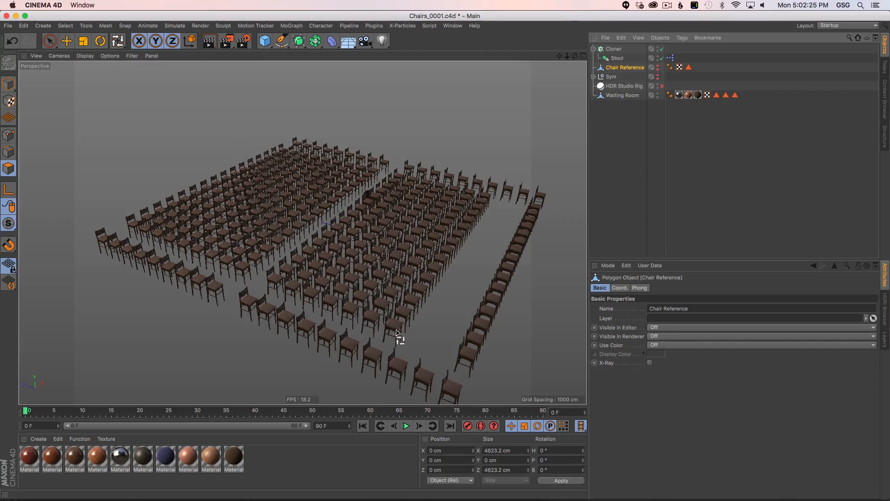
{"action": "left_click_drag", "start_coordinate": [411, 334], "coordinate": [407, 325], "text": "alt"}
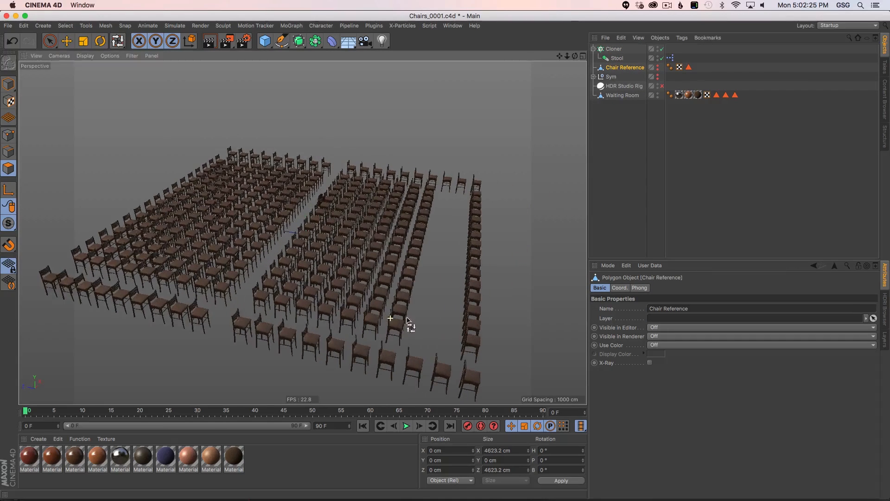
{"action": "left_click", "coordinate": [657, 66]}
{"action": "key", "text": "ctrl+a"}
{"action": "key", "text": "t"}
{"action": "left_click_drag", "start_coordinate": [238, 226], "coordinate": [215, 225]}
Narrow the Chair Reference polygons along X to about 3733 cm, and hide the object in the editor again
{"action": "left_click_drag", "start_coordinate": [279, 234], "coordinate": [188, 255], "text": "alt"}
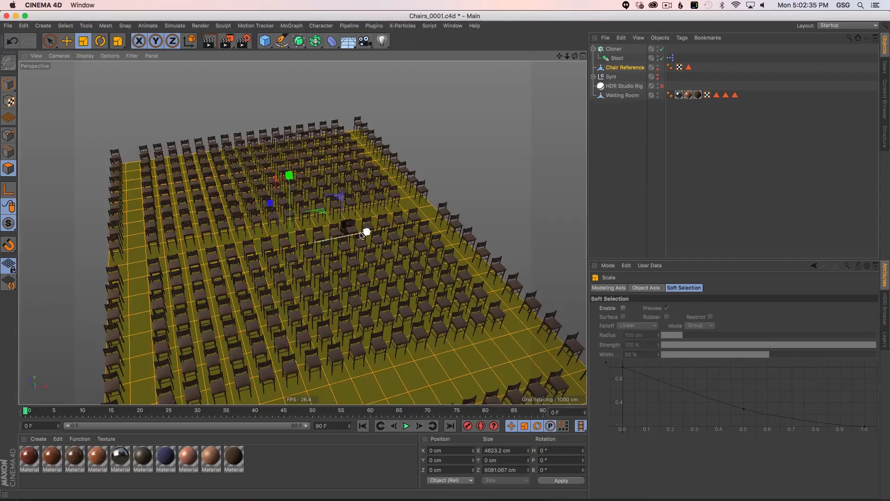
{"action": "left_click_drag", "start_coordinate": [366, 231], "coordinate": [350, 233]}
{"action": "left_click", "coordinate": [655, 169]}
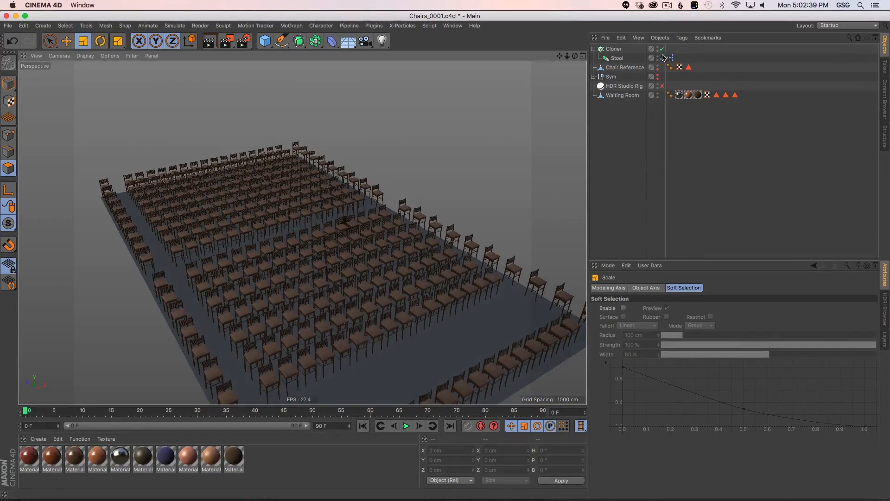
{"action": "double_click", "coordinate": [657, 66]}
{"action": "left_click_drag", "start_coordinate": [431, 152], "coordinate": [463, 153], "text": "alt"}
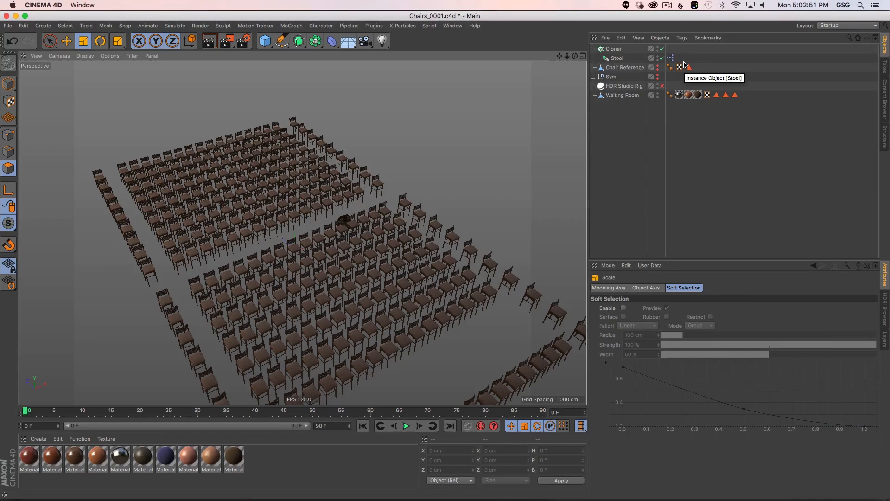
Set the Reference Object of the cloned Stool instance to Waiting Room
{"action": "left_click", "coordinate": [620, 61]}
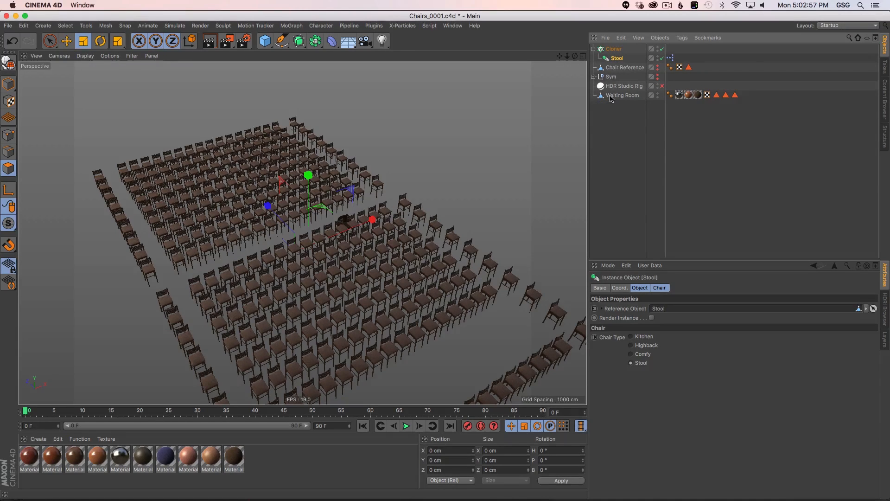
{"action": "left_click_drag", "start_coordinate": [621, 95], "coordinate": [669, 309]}
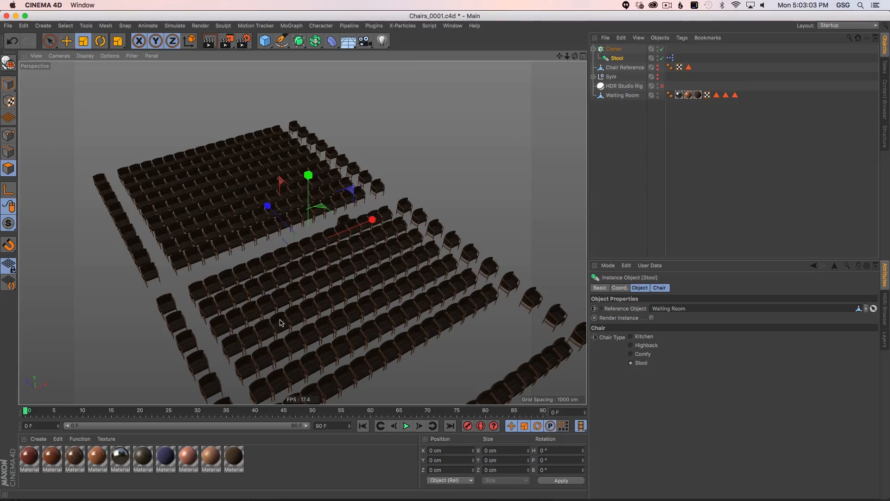
{"action": "right_click_drag", "start_coordinate": [280, 320], "coordinate": [337, 287], "text": "alt"}
{"action": "left_click_drag", "start_coordinate": [337, 287], "coordinate": [306, 213], "text": "alt"}
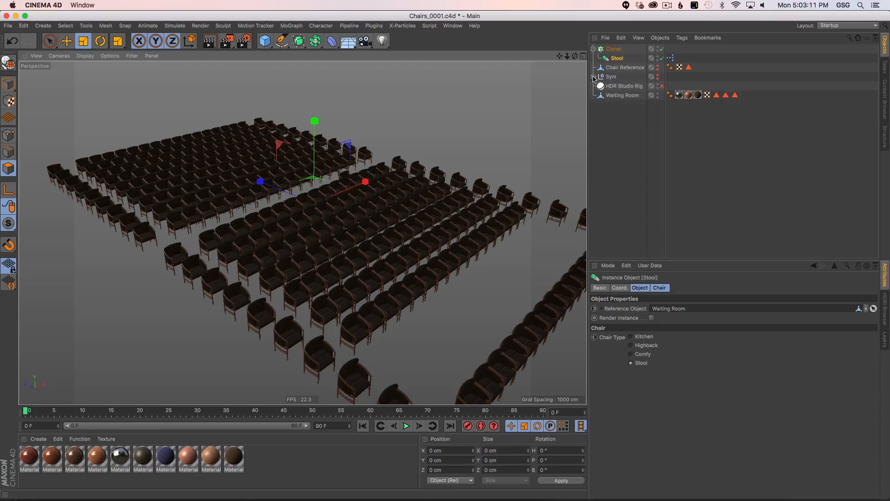
Paste a copy of the cloned Stool instance outside the Cloner and move it into the open aisle
{"action": "left_click", "coordinate": [594, 77]}
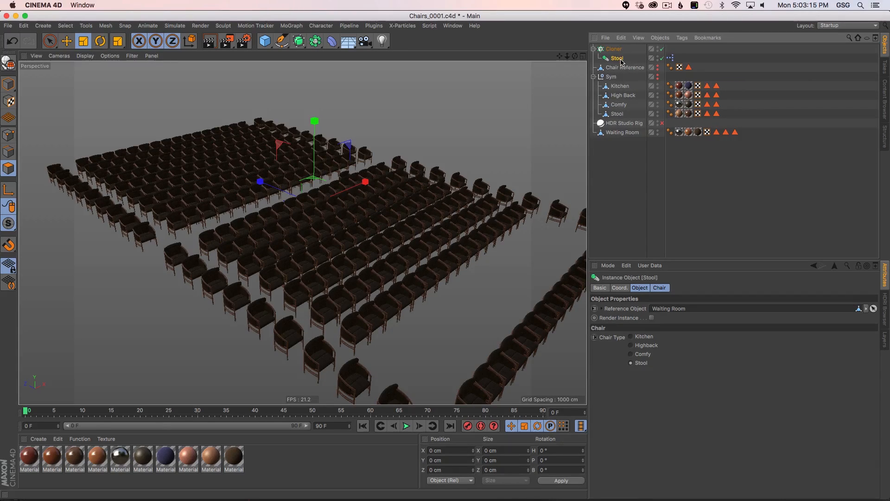
{"action": "key", "text": "super+c"}
{"action": "key", "text": "super+v"}
{"action": "key", "text": "e"}
{"action": "left_click_drag", "start_coordinate": [261, 184], "coordinate": [446, 247]}
{"action": "mouse_move", "coordinate": [446, 247]}
{"action": "left_mouse_down", "text": "alt"}
{"action": "mouse_move", "coordinate": [552, 272]}
{"action": "mouse_move", "coordinate": [532, 243]}
{"action": "mouse_move", "coordinate": [454, 260]}
{"action": "left_mouse_up", "text": "alt"}
{"action": "middle_click_drag", "start_coordinate": [487, 225], "coordinate": [453, 213], "text": "alt"}
{"action": "right_click_drag", "start_coordinate": [453, 213], "coordinate": [418, 211], "text": "alt"}
{"action": "mouse_move", "coordinate": [418, 212]}
{"action": "left_mouse_down", "text": "alt"}
{"action": "mouse_move", "coordinate": [375, 224]}
{"action": "mouse_move", "coordinate": [350, 218]}
{"action": "mouse_move", "coordinate": [417, 211]}
{"action": "left_mouse_up", "text": "alt"}
Move the Waiting Room chair as a whole model along Z to about -14 cm
{"action": "left_click", "coordinate": [629, 142]}
{"action": "left_click_drag", "start_coordinate": [417, 178], "coordinate": [455, 176], "text": "alt"}
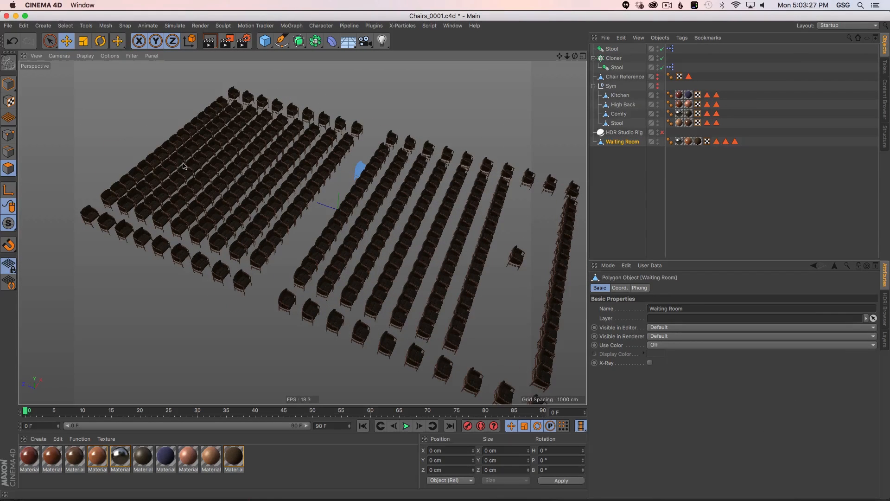
{"action": "left_click", "coordinate": [9, 84]}
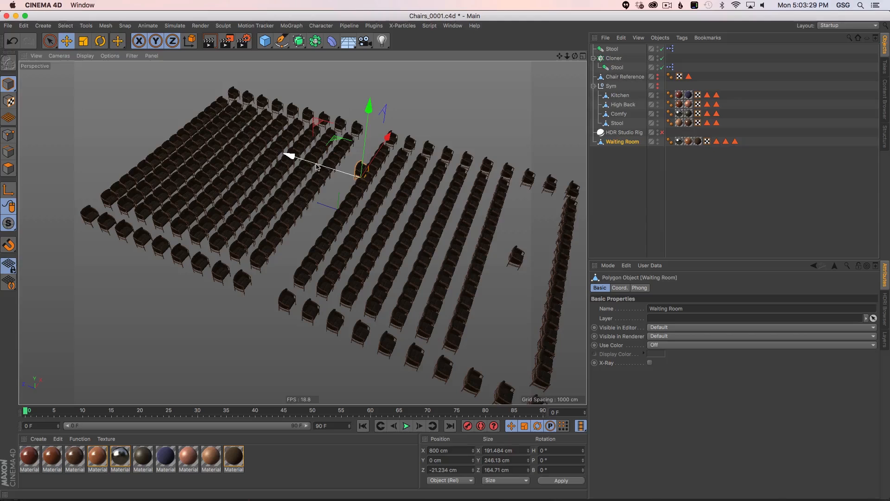
{"action": "left_click_drag", "start_coordinate": [339, 161], "coordinate": [347, 159]}
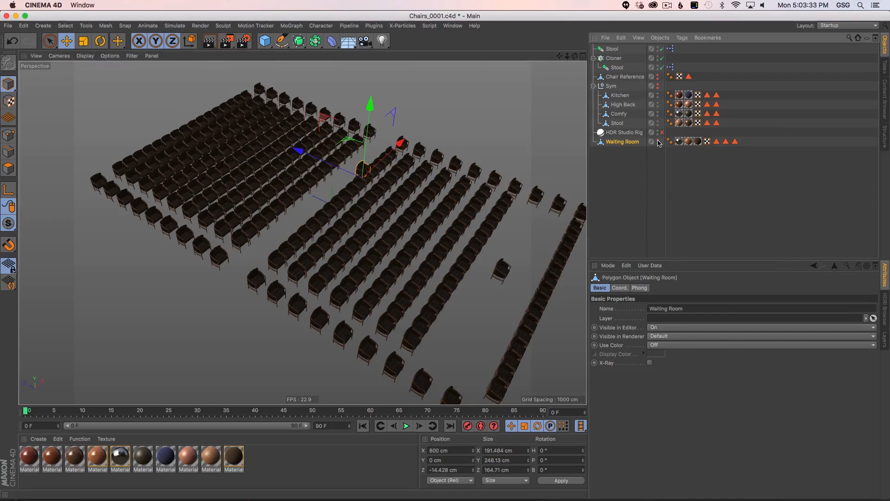
Try hiding the Waiting Room object in both editor and renderer, and restore its default visibility
{"action": "double_click", "coordinate": [658, 140]}
{"action": "left_click", "coordinate": [658, 144]}
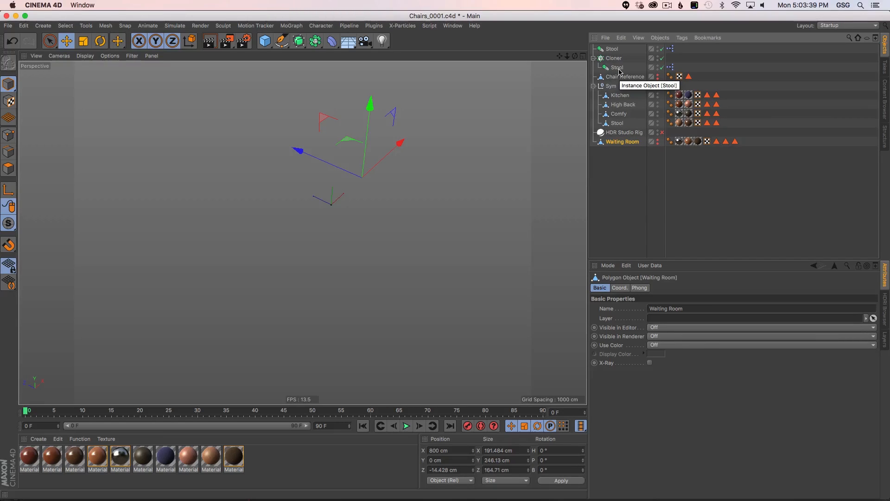
{"action": "left_click", "coordinate": [657, 141]}
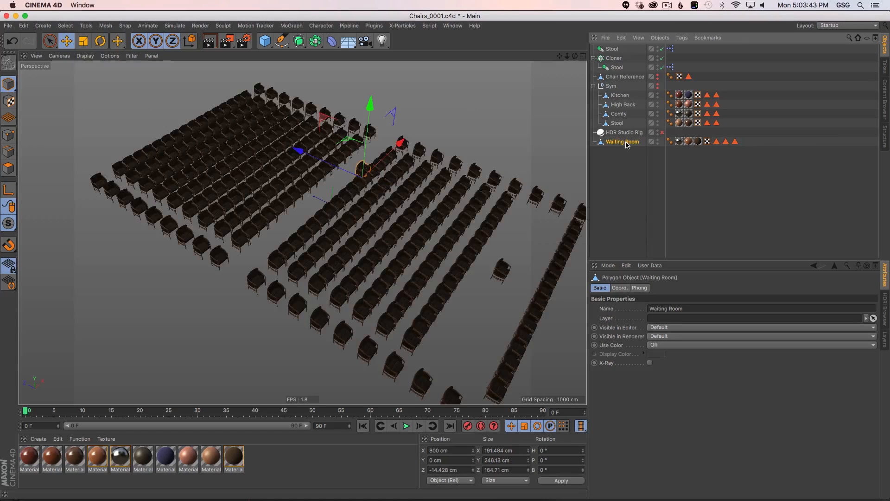
Group the Waiting Room object under a null named Sym2, and hide that null in both editor and renderer
{"action": "key", "text": "alt+g"}
{"action": "left_click", "coordinate": [593, 142]}
{"action": "double_click", "coordinate": [610, 142]}
{"action": "type", "text": "Sym2"}
{"action": "key", "text": "Return"}
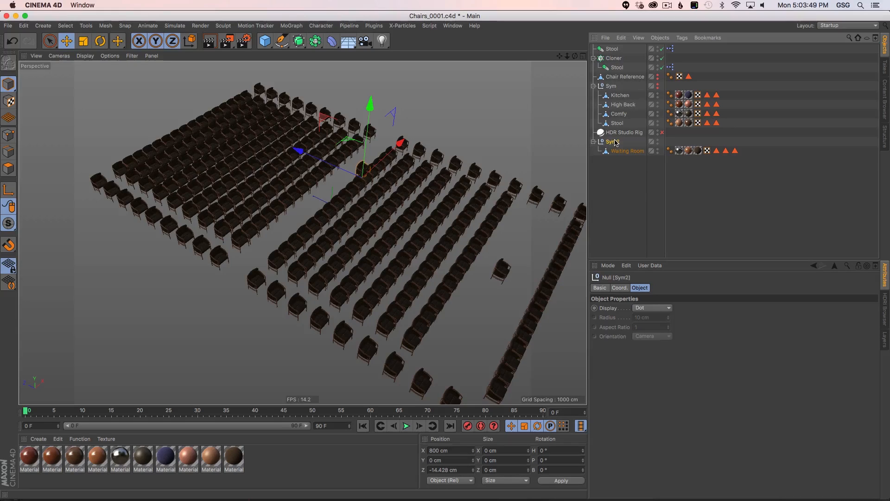
{"action": "left_click", "coordinate": [657, 140]}
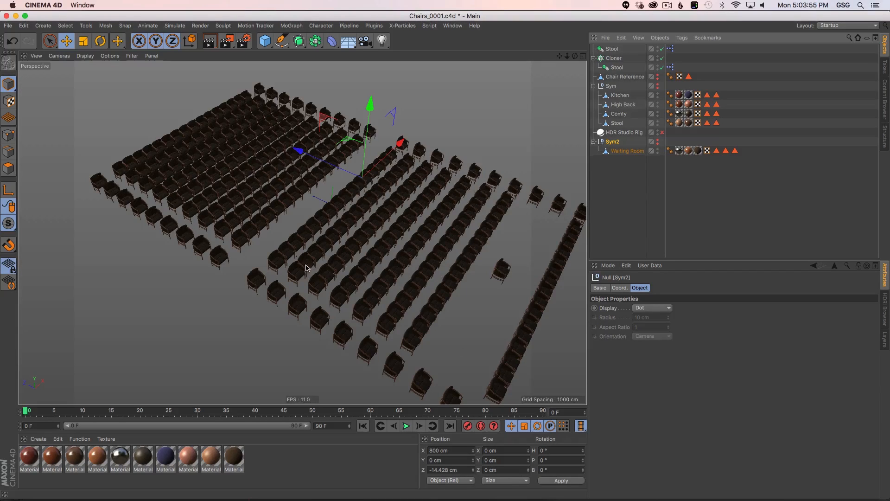
Show the Chair Reference in the editor, widen its selected polygons along X for more chair spacing, and hide it again
{"action": "left_click_drag", "start_coordinate": [368, 193], "coordinate": [397, 182], "text": "alt"}
{"action": "left_click", "coordinate": [625, 77]}
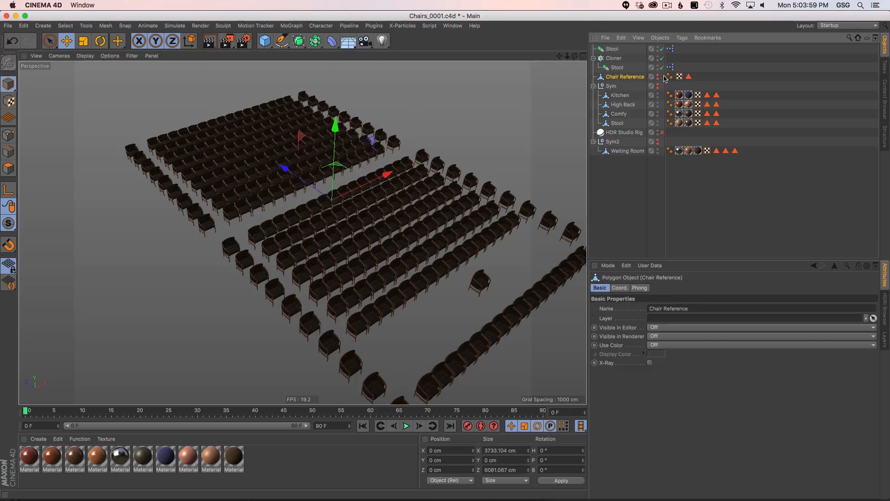
{"action": "left_click", "coordinate": [657, 75]}
{"action": "left_click", "coordinate": [13, 167]}
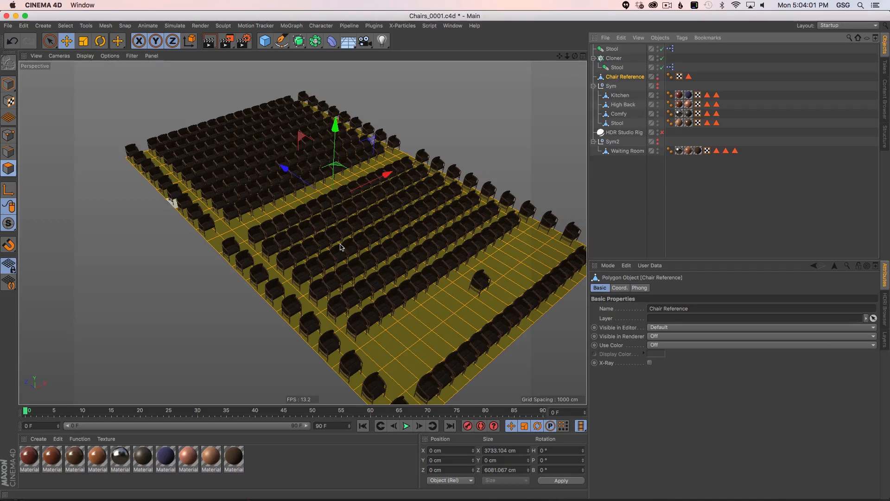
{"action": "key", "text": "t"}
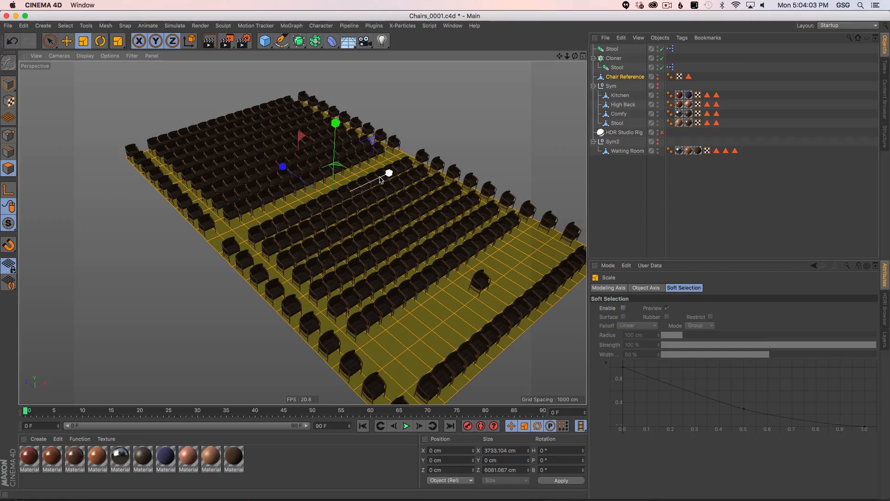
{"action": "left_click_drag", "start_coordinate": [388, 173], "coordinate": [422, 167]}
{"action": "left_click", "coordinate": [747, 77]}
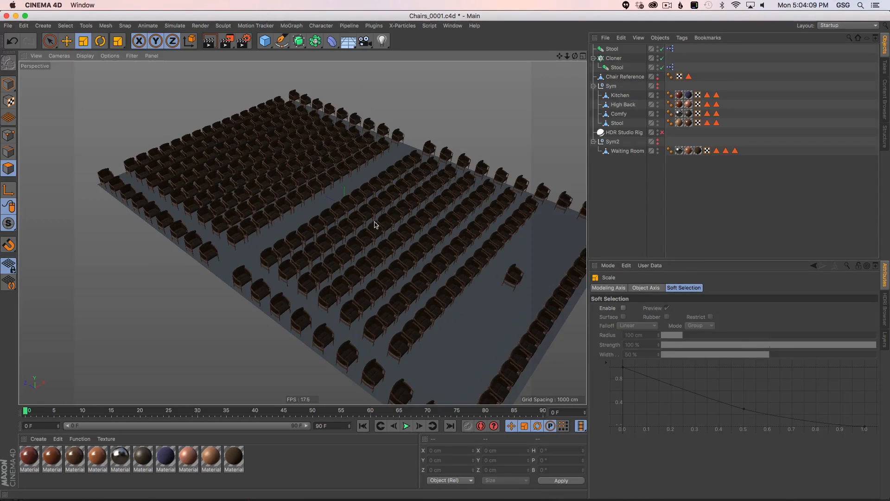
{"action": "left_click", "coordinate": [658, 79]}
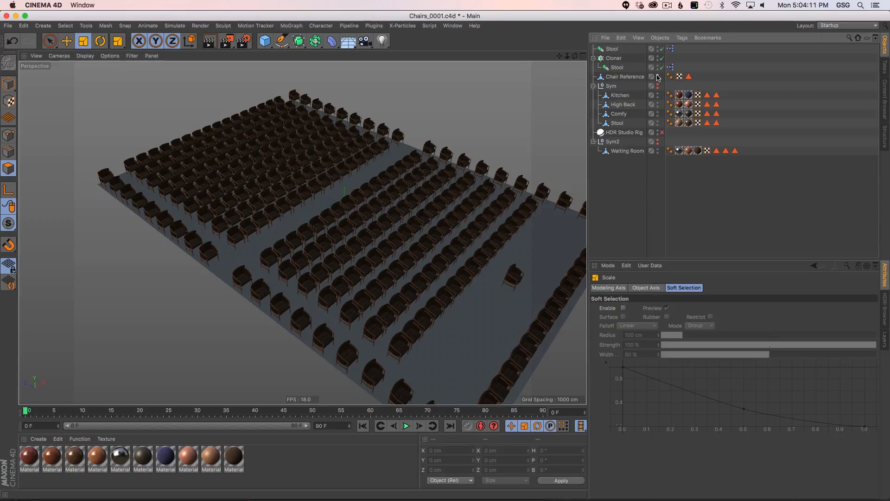
Save the scene, and test-render the seating from behind with the HDR Studio Rig enabled
{"action": "left_click_drag", "start_coordinate": [372, 167], "coordinate": [349, 199], "text": "alt"}
{"action": "right_click_drag", "start_coordinate": [349, 200], "coordinate": [411, 197], "text": "alt"}
{"action": "left_click_drag", "start_coordinate": [410, 197], "coordinate": [383, 248], "text": "alt"}
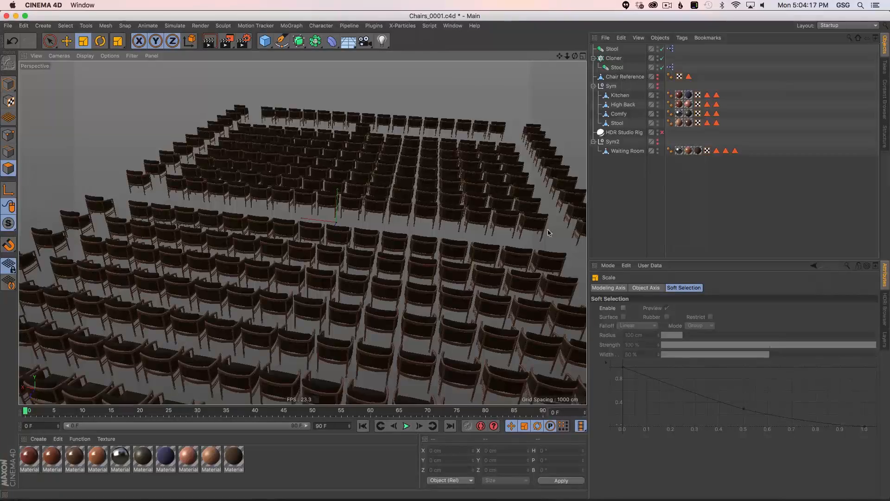
{"action": "left_click_drag", "start_coordinate": [327, 250], "coordinate": [442, 177], "text": "alt"}
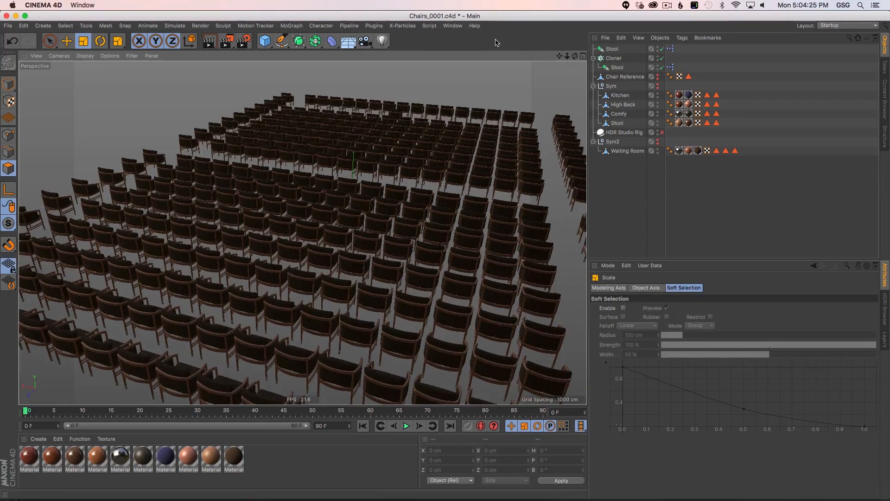
{"action": "key", "text": "super+s"}
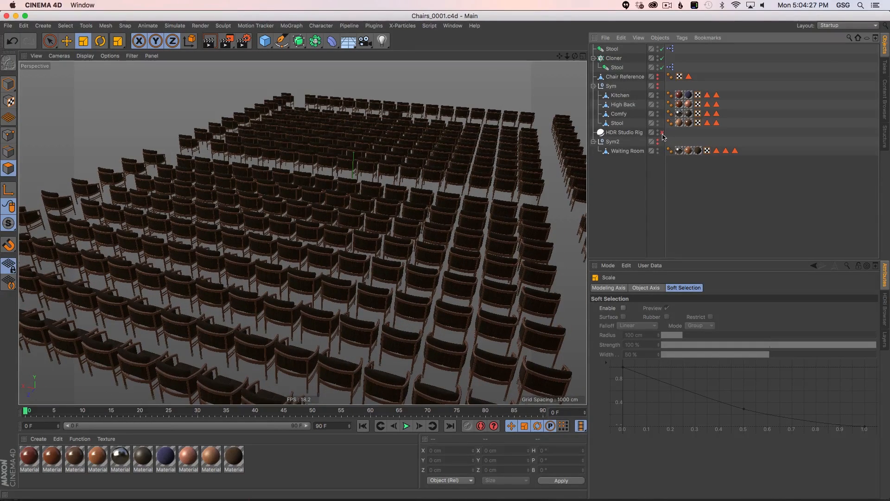
{"action": "left_click", "coordinate": [663, 133]}
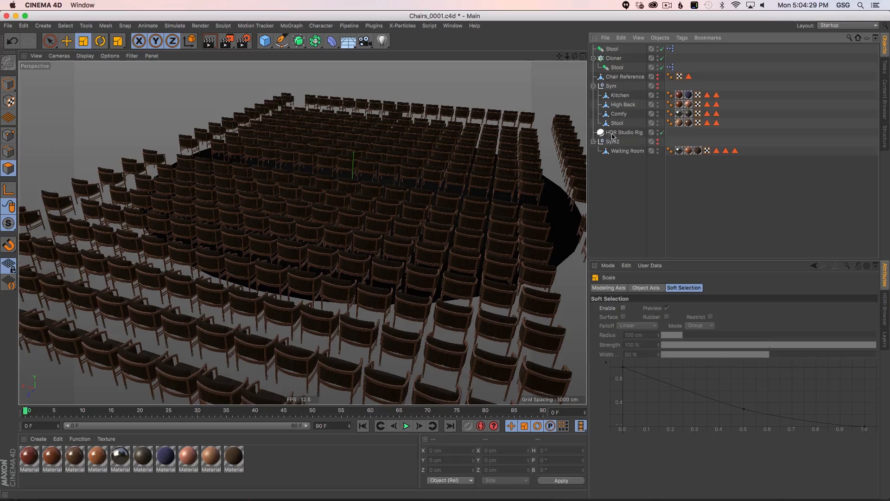
{"action": "key", "text": "super+r"}
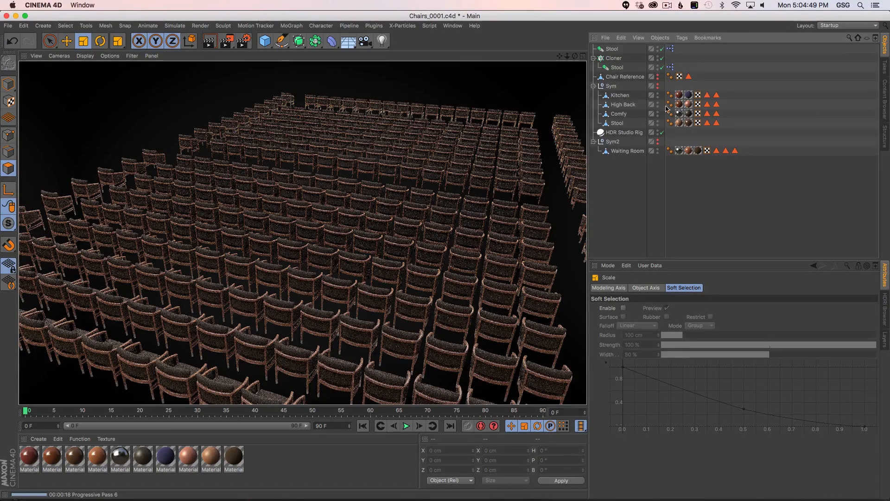
Add a Random effector to the Cloner
{"action": "left_click", "coordinate": [613, 58]}
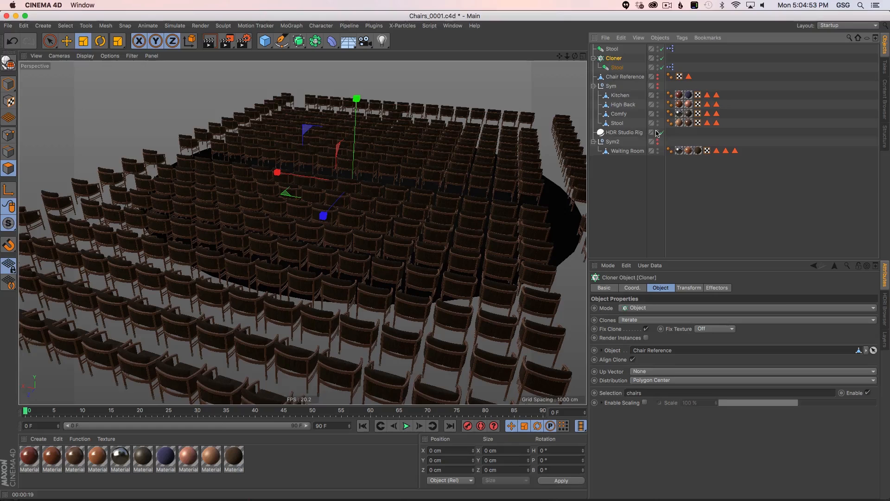
{"action": "left_click", "coordinate": [701, 78]}
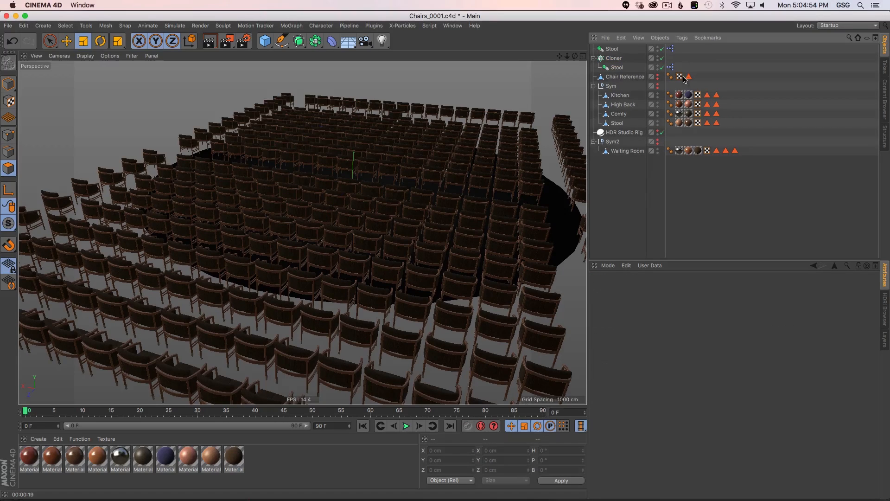
{"action": "left_click", "coordinate": [612, 59]}
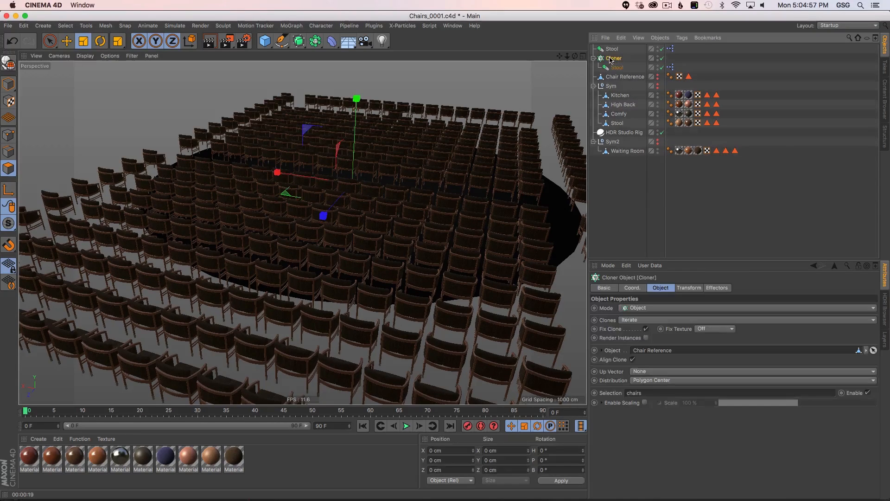
{"action": "left_click", "coordinate": [295, 26]}
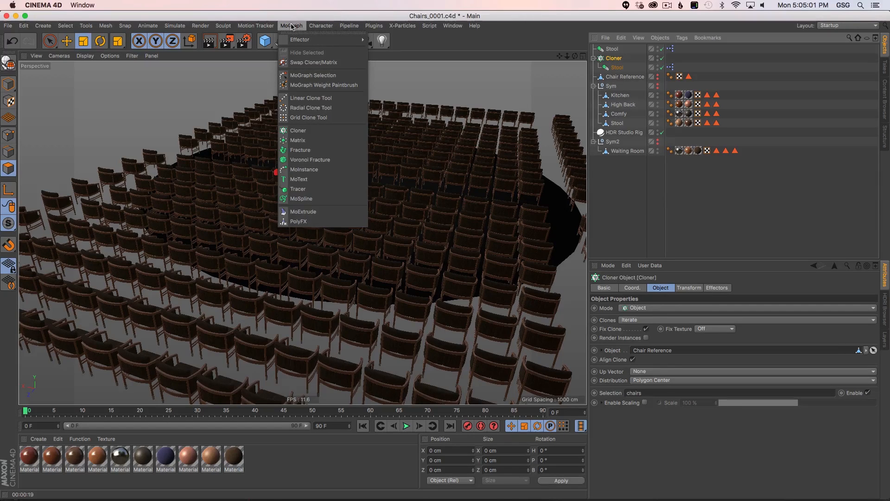
{"action": "mouse_move", "coordinate": [297, 42]}
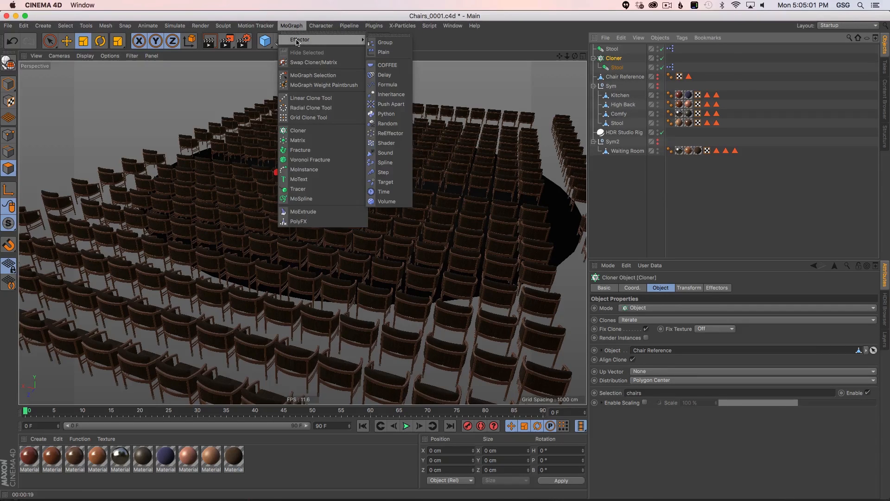
{"action": "left_click", "coordinate": [385, 123]}
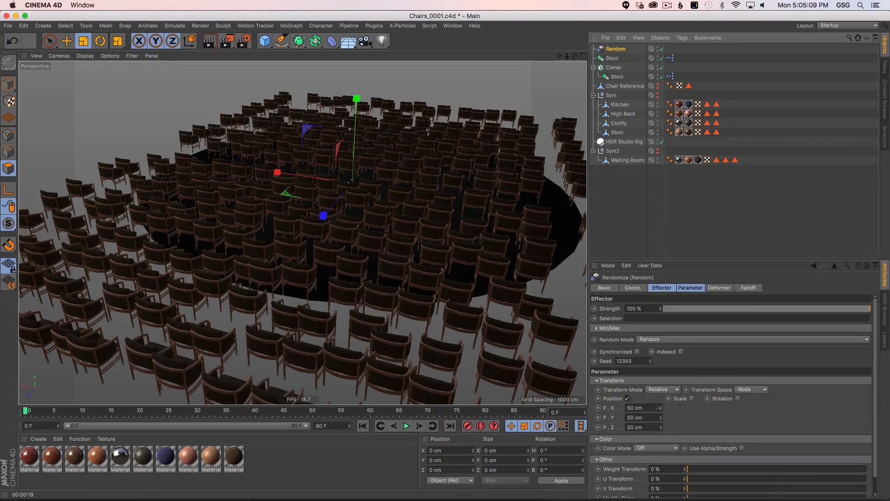
Set the Random effector's position offsets to 5 cm in X, 0 cm in Y and 5 cm in Z
{"action": "left_click", "coordinate": [636, 407]}
{"action": "type", "text": "5"}
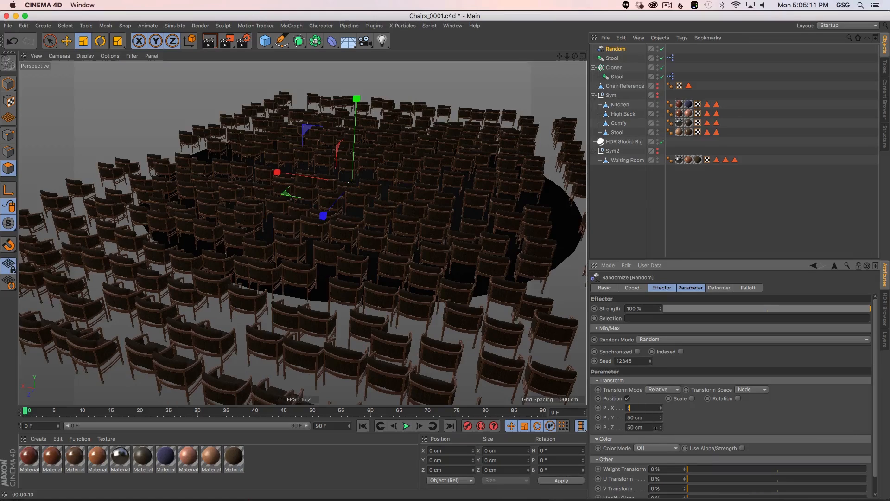
{"action": "left_click", "coordinate": [654, 427]}
{"action": "type", "text": "5"}
{"action": "key", "text": "Return"}
{"action": "left_click", "coordinate": [637, 417]}
{"action": "type", "text": "0"}
{"action": "key", "text": "Return"}
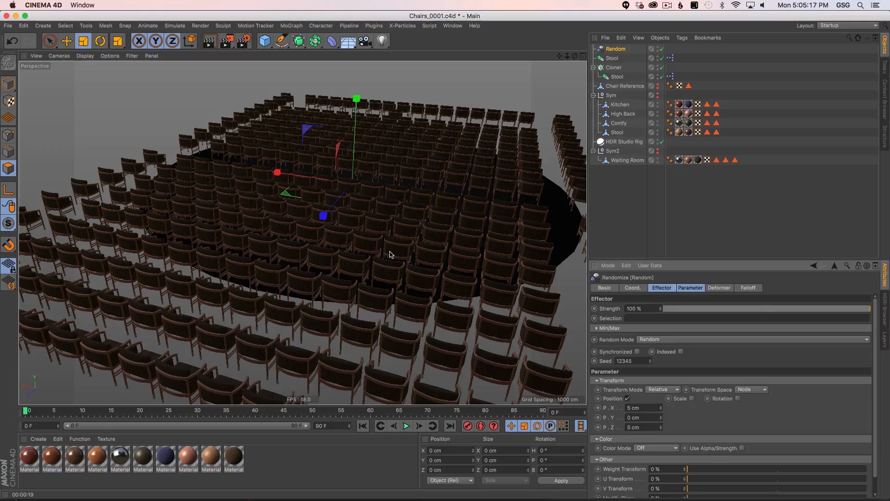
Set the Random effector's position offsets to 10 cm in X and 10 cm in Z
{"action": "scroll", "coordinate": [336, 314], "scroll_direction": "up", "scroll_amount": 5}
{"action": "scroll", "coordinate": [371, 326], "scroll_direction": "up", "scroll_amount": 2}
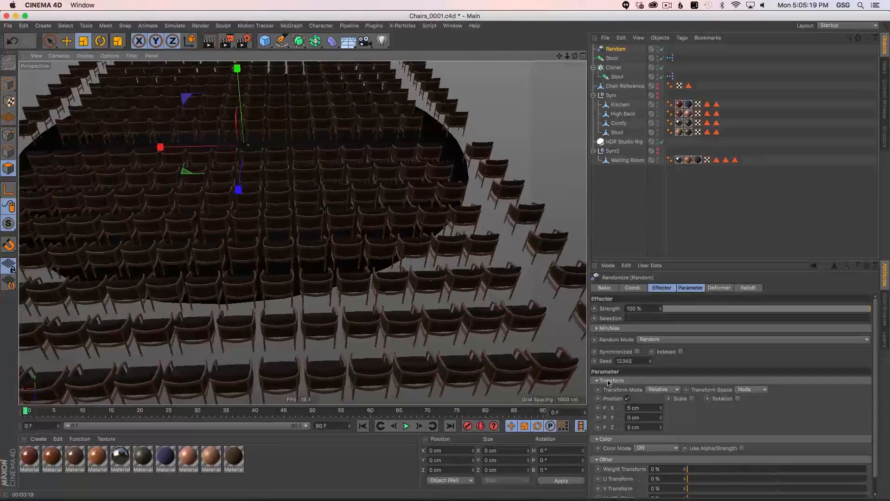
{"action": "left_click", "coordinate": [642, 407]}
{"action": "type", "text": "10"}
{"action": "key", "text": "Tab"}
{"action": "key", "text": "Tab"}
{"action": "type", "text": "10"}
{"action": "key", "text": "Return"}
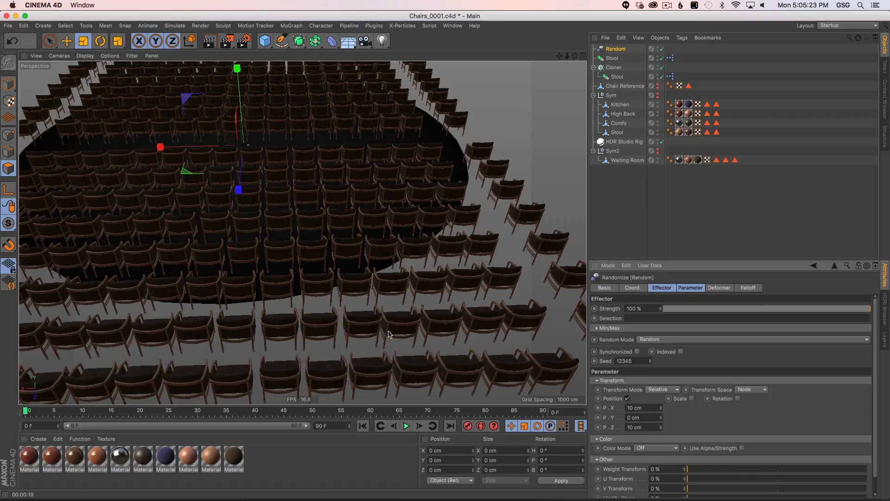
{"action": "scroll", "coordinate": [387, 331], "scroll_direction": "down", "scroll_amount": 5}
{"action": "scroll", "coordinate": [377, 318], "scroll_direction": "down", "scroll_amount": 4}
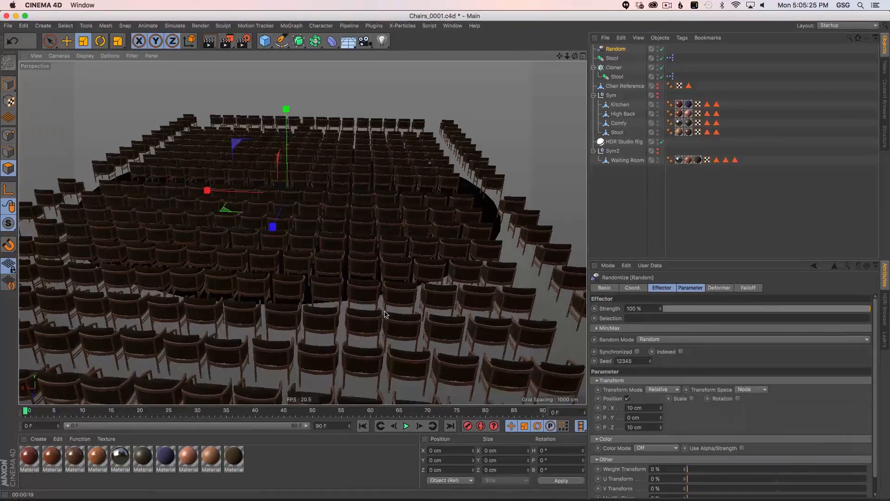
{"action": "scroll", "coordinate": [374, 308], "scroll_direction": "up", "scroll_amount": 1}
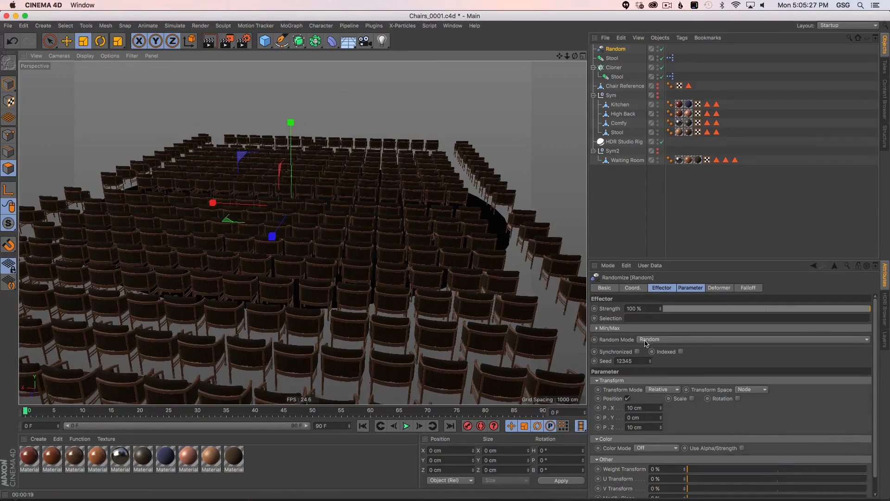
Enable rotation on the Random effector and set its heading rotation to 5°
{"action": "left_click", "coordinate": [737, 398]}
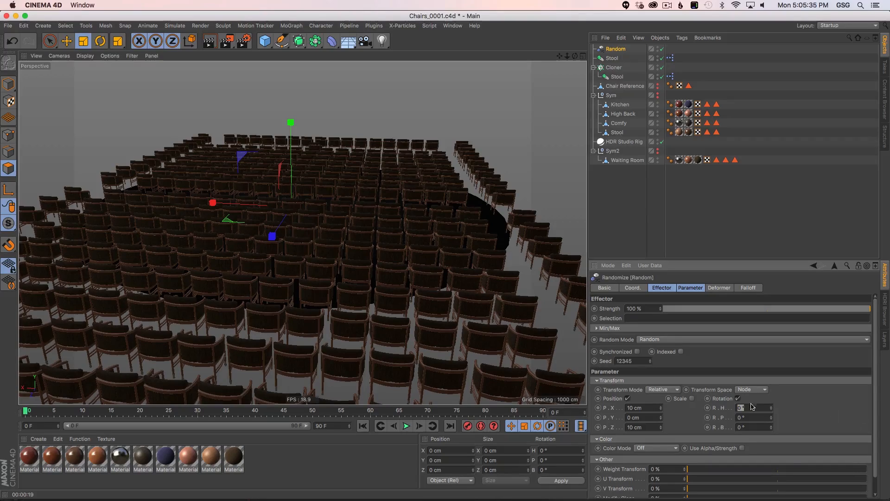
{"action": "type", "text": "5"}
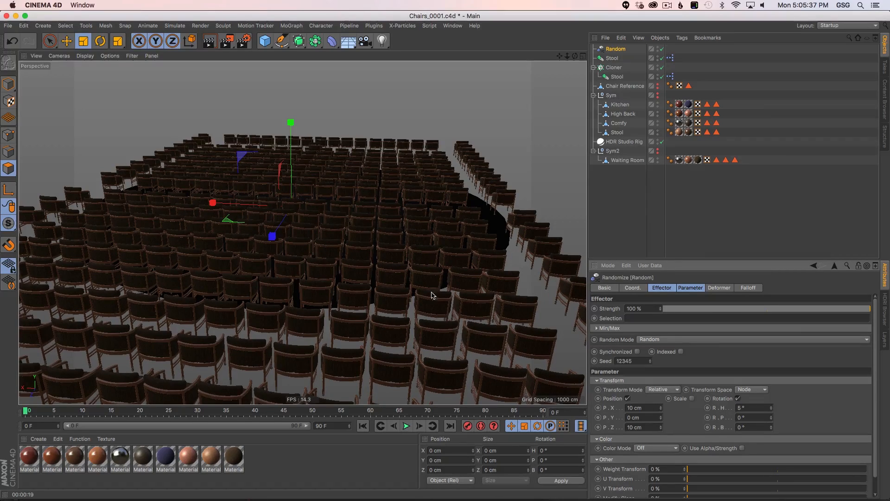
{"action": "left_click", "coordinate": [410, 292]}
{"action": "left_click_drag", "start_coordinate": [410, 294], "coordinate": [387, 331], "text": "alt"}
Set the Random effector's heading rotation to 3° and test-render the randomized seating from behind
{"action": "left_click", "coordinate": [744, 407]}
{"action": "double_click", "coordinate": [740, 404]}
{"action": "type", "text": "3"}
{"action": "key", "text": "Return"}
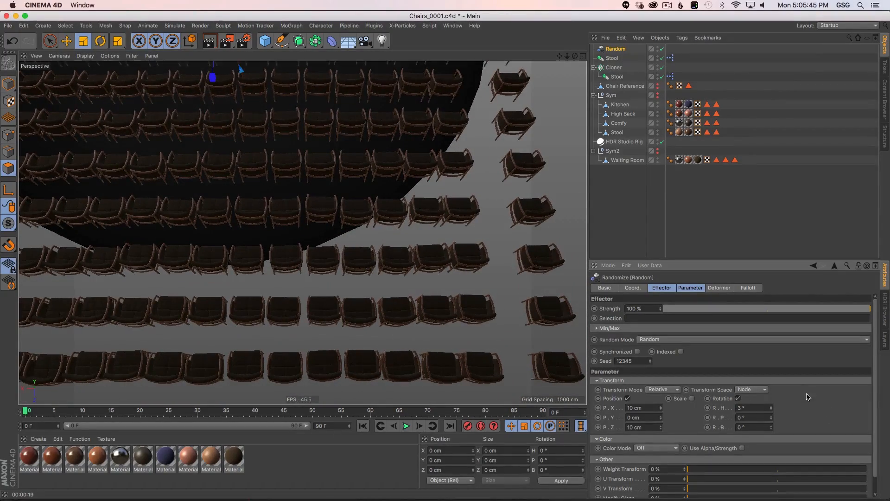
{"action": "left_click_drag", "start_coordinate": [349, 274], "coordinate": [302, 232], "text": "alt"}
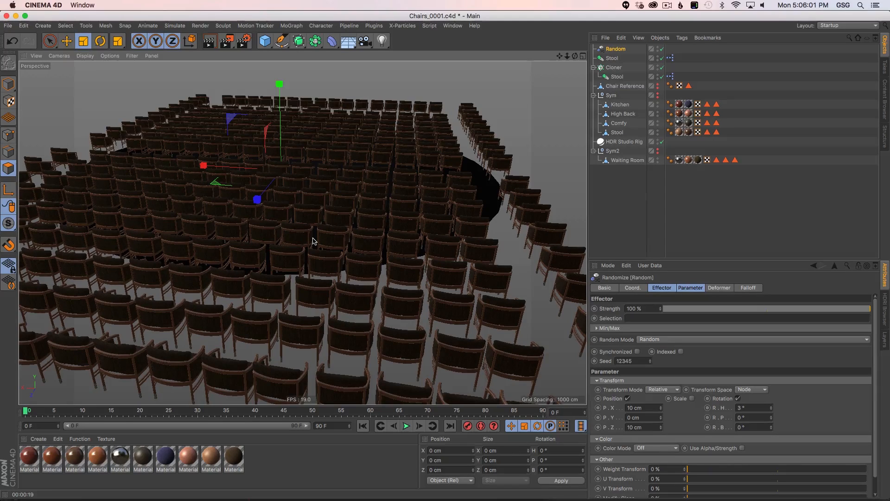
{"action": "key", "text": "super+r"}
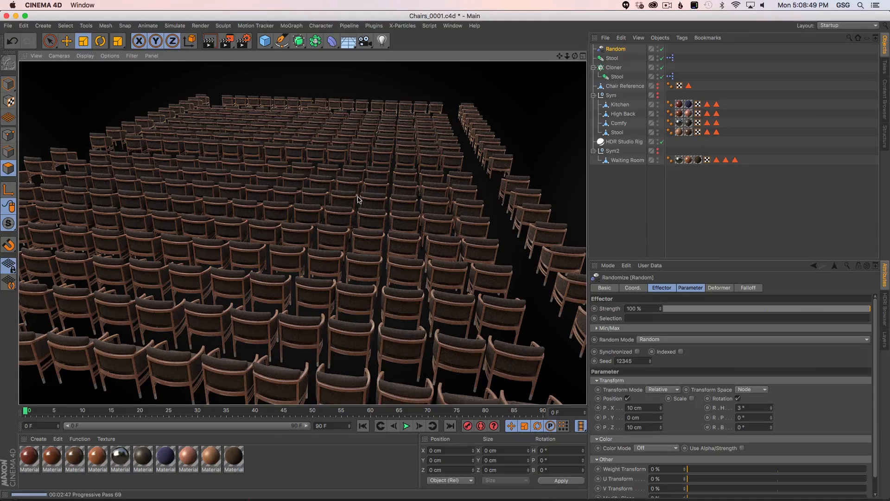
Save the scene and copy the Cloner's Stool instance with the Sym group into a new project, keeping the texture paths unchanged
{"action": "left_click", "coordinate": [593, 151]}
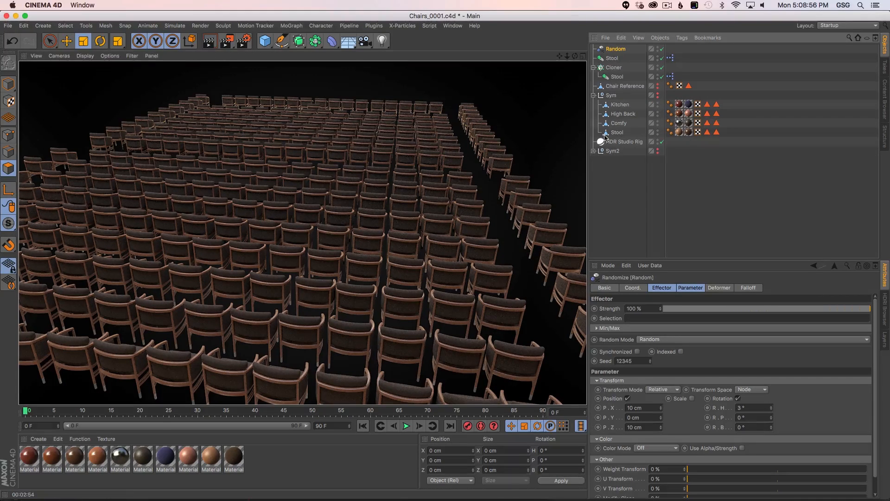
{"action": "left_click", "coordinate": [617, 77]}
{"action": "left_click", "coordinate": [612, 95], "text": "ctrl"}
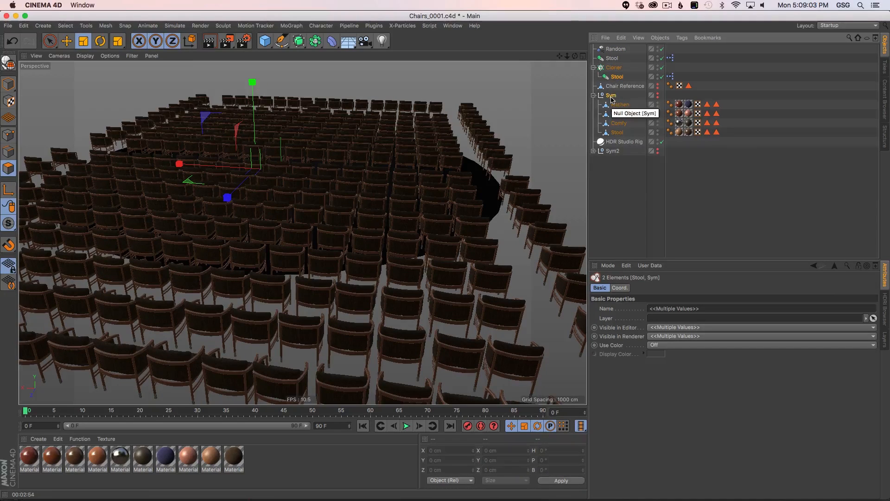
{"action": "key", "text": "super+s"}
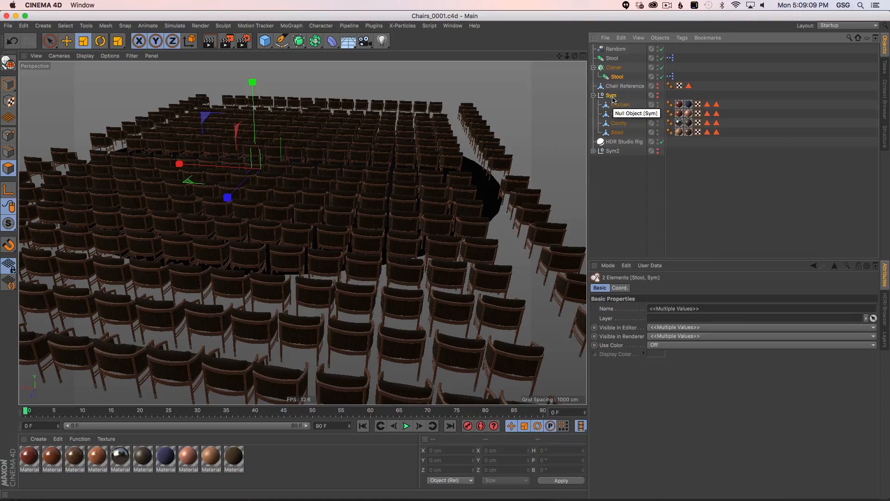
{"action": "key", "text": "super+n"}
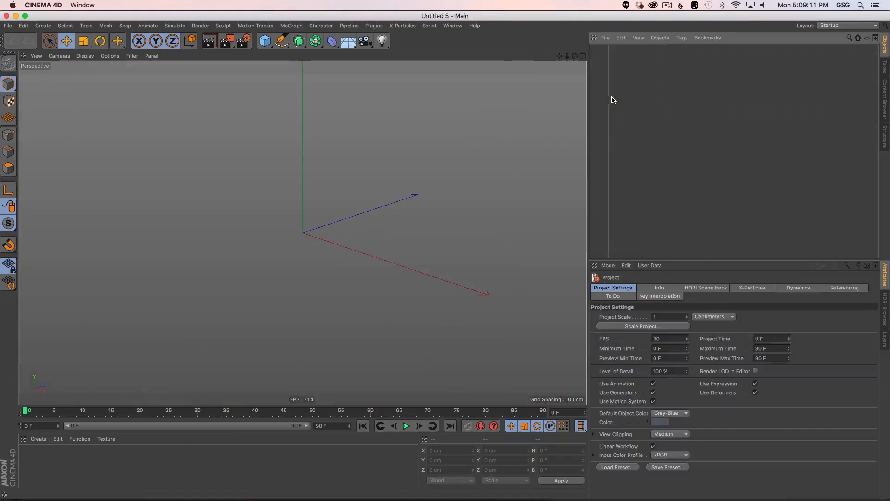
{"action": "key", "text": "super+v"}
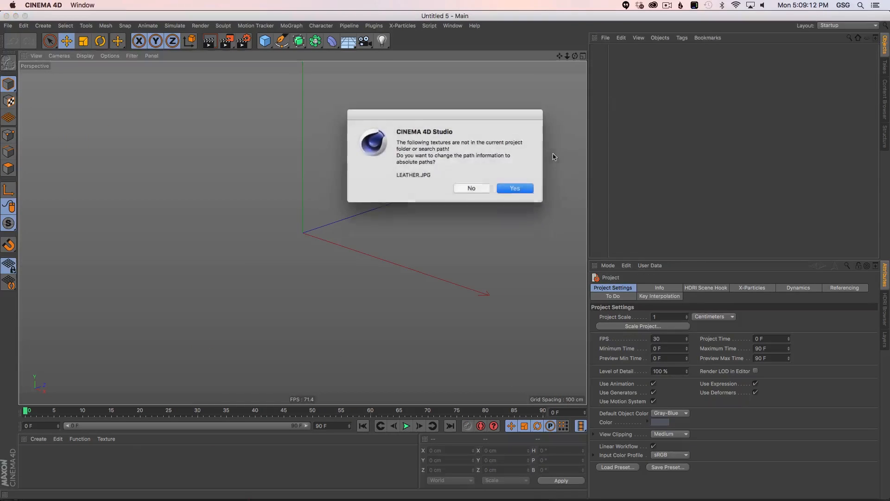
{"action": "left_click", "coordinate": [472, 188]}
Test the pasted chair instance by switching through its chair types, ending on Stool
{"action": "left_click", "coordinate": [613, 49]}
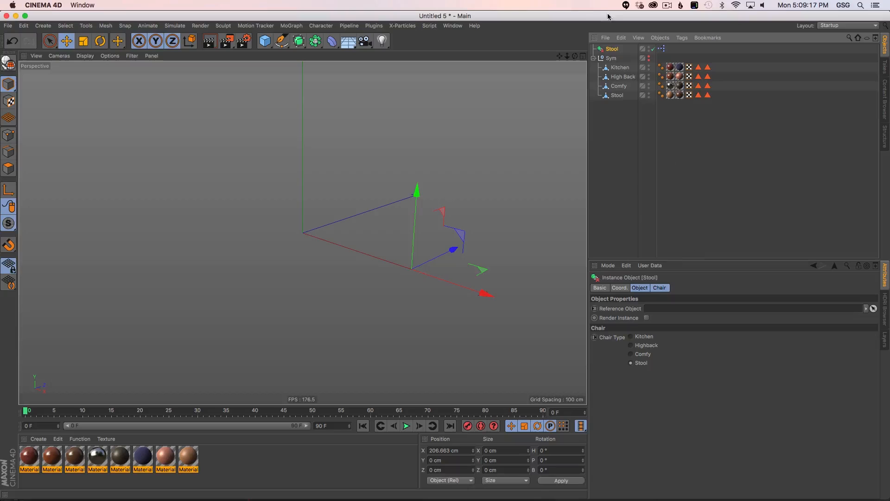
{"action": "left_click_drag", "start_coordinate": [620, 67], "coordinate": [665, 315]}
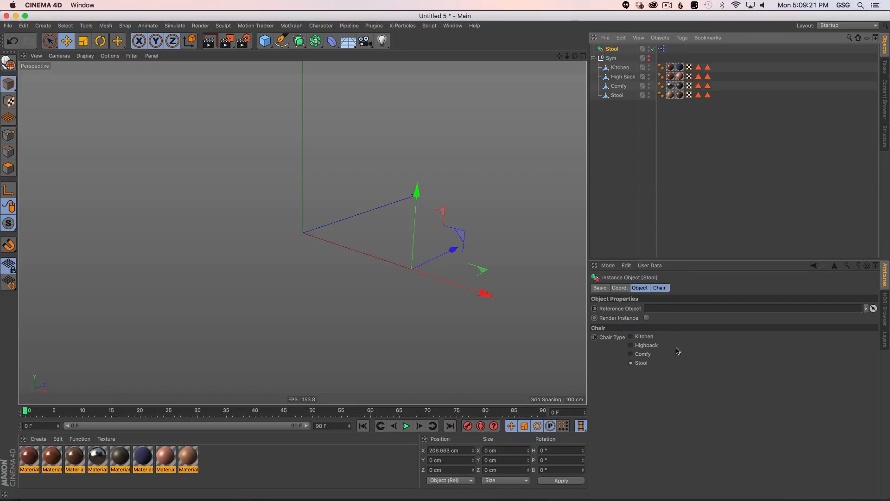
{"action": "left_click", "coordinate": [637, 345]}
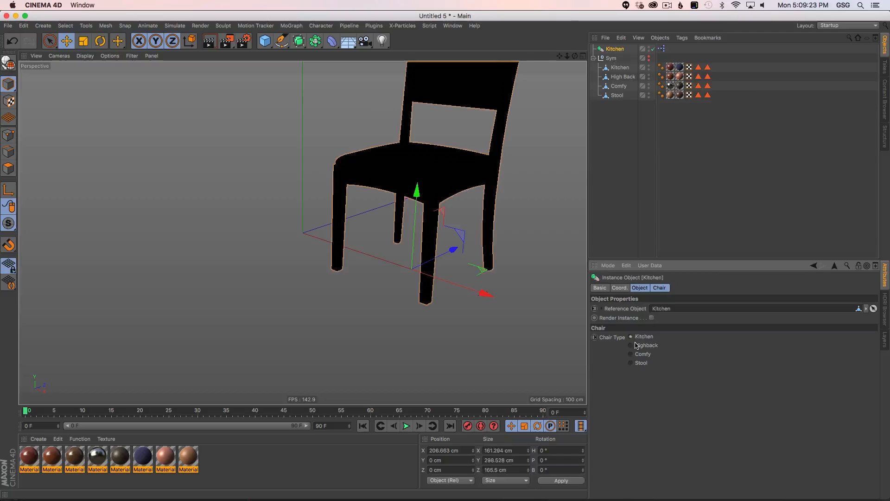
{"action": "left_click", "coordinate": [637, 355]}
{"action": "left_click", "coordinate": [638, 362]}
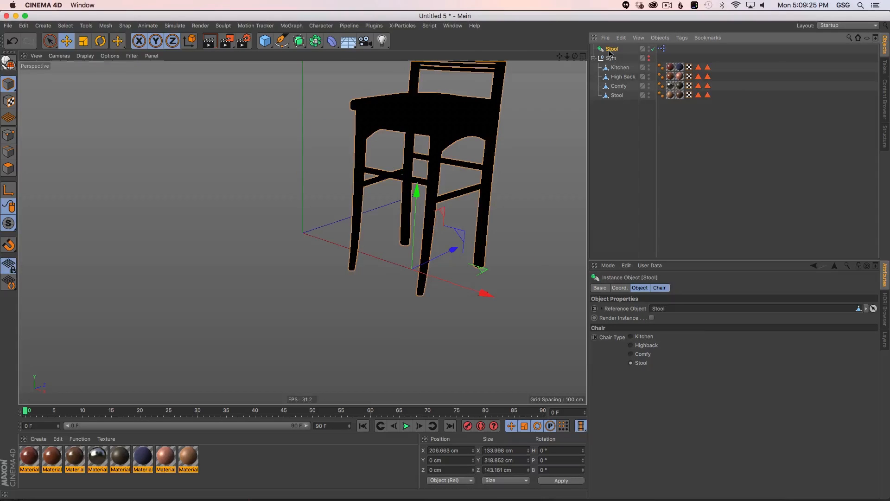
Set the Stool instance's X position to 0 cm
{"action": "right_click_drag", "start_coordinate": [488, 165], "coordinate": [463, 167], "text": "alt"}
{"action": "middle_click_drag", "start_coordinate": [463, 167], "coordinate": [448, 215], "text": "alt"}
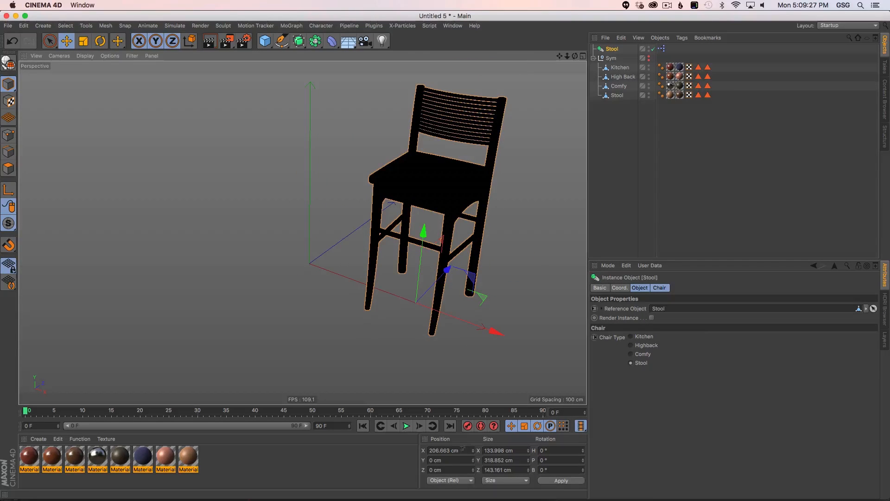
{"action": "left_click_drag", "start_coordinate": [462, 448], "coordinate": [424, 449]}
{"action": "type", "text": "0"}
{"action": "key", "text": "Return"}
Make the Sym group visible and select its four chair meshes, from Kitchen to Stool
{"action": "left_click", "coordinate": [611, 60]}
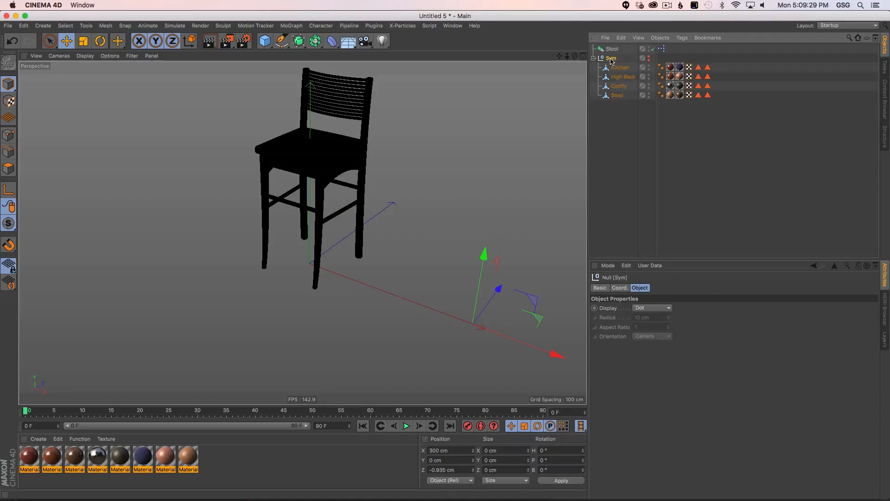
{"action": "left_click", "coordinate": [648, 58]}
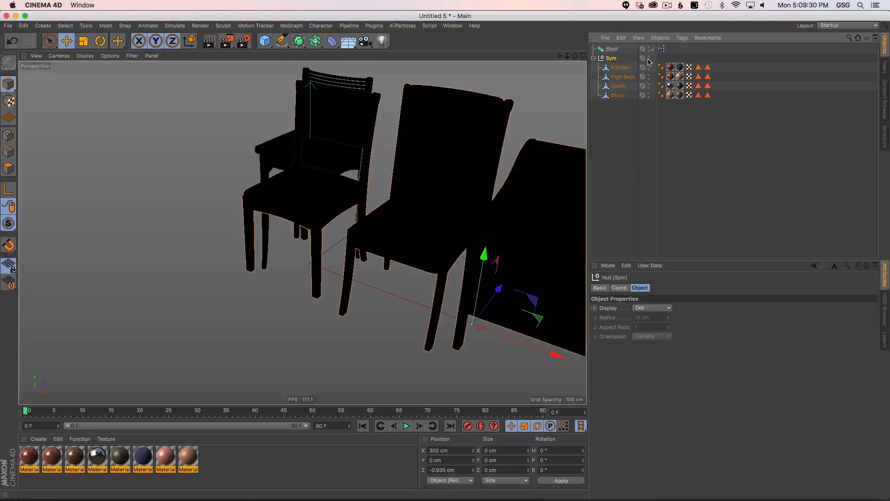
{"action": "left_click", "coordinate": [619, 68]}
{"action": "left_click", "coordinate": [618, 96], "text": "shift"}
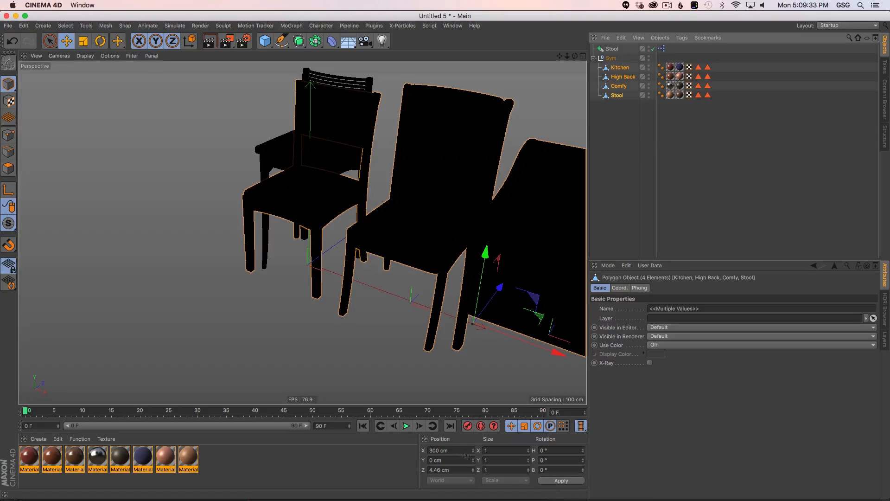
Try to center the four selected chairs by setting their shared world position to 0 in X and Z
{"action": "double_click", "coordinate": [445, 451]}
{"action": "type", "text": "0"}
{"action": "key", "text": "Tab"}
{"action": "key", "text": "Tab"}
{"action": "type", "text": "0"}
{"action": "key", "text": "Return"}
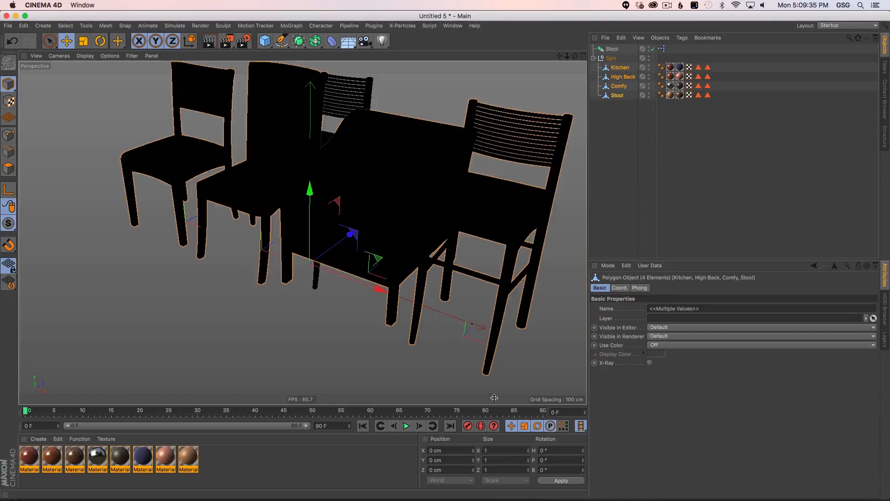
Set the X and Z coordinates of all four chair meshes to 0 cm relative to the Sym null
{"action": "left_click", "coordinate": [619, 288]}
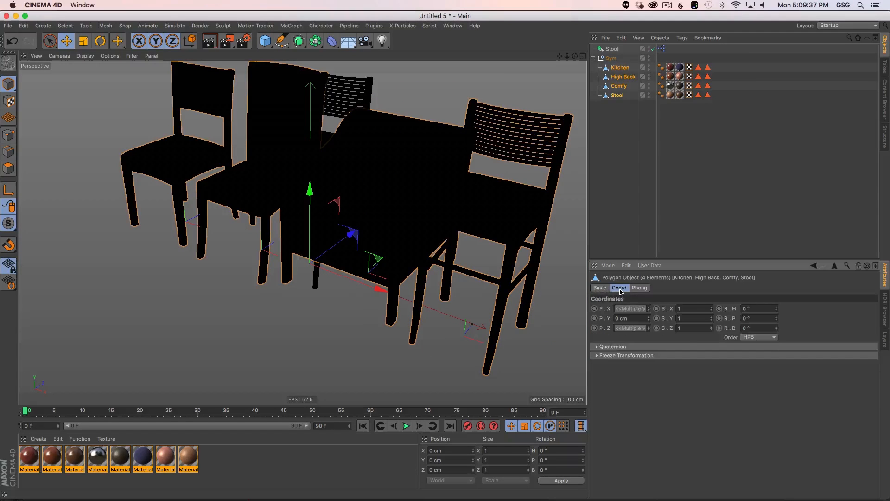
{"action": "double_click", "coordinate": [628, 308]}
{"action": "type", "text": "0"}
{"action": "key", "text": "Tab"}
{"action": "key", "text": "Tab"}
{"action": "type", "text": "0"}
{"action": "key", "text": "Return"}
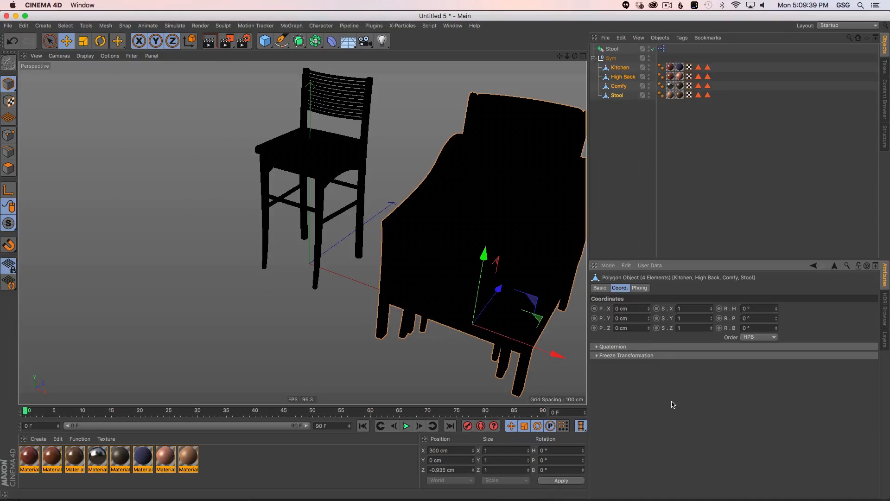
Set the Sym null's X and Z position to 0 cm, and hide and collapse the group
{"action": "left_click", "coordinate": [611, 59]}
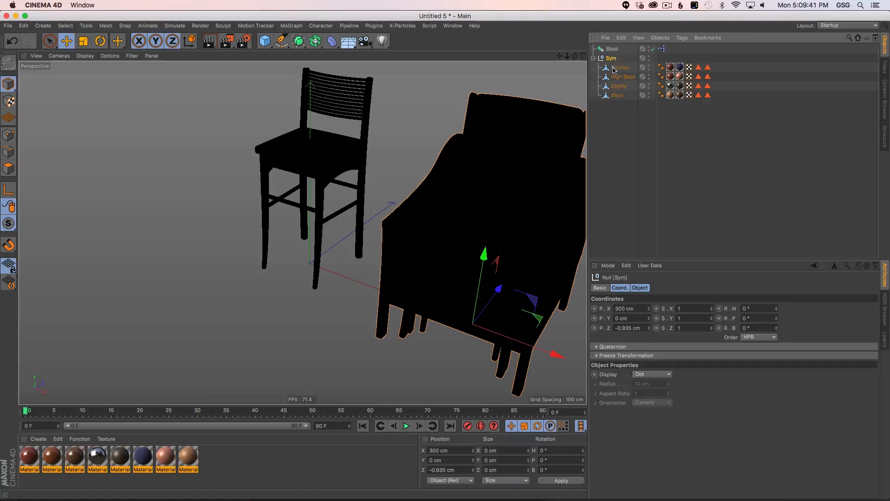
{"action": "double_click", "coordinate": [642, 308]}
{"action": "type", "text": "0"}
{"action": "key", "text": "Tab"}
{"action": "key", "text": "Tab"}
{"action": "type", "text": "0"}
{"action": "key", "text": "Return"}
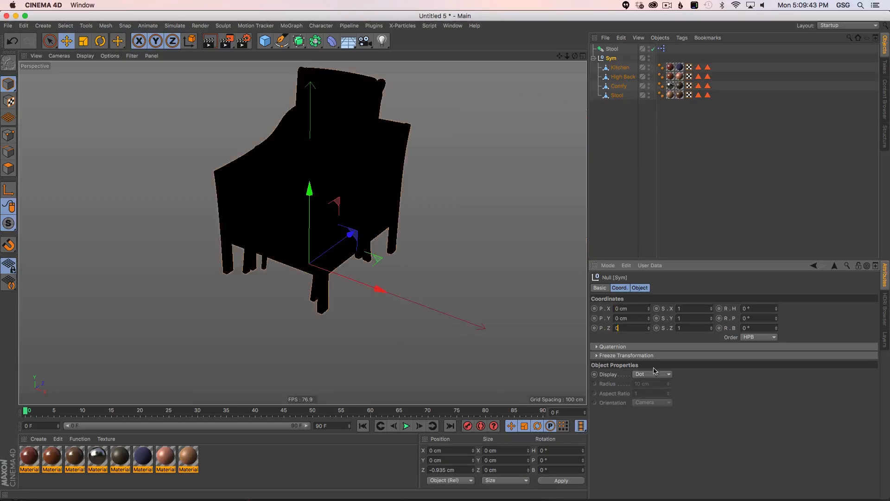
{"action": "left_click", "coordinate": [648, 57]}
{"action": "left_click", "coordinate": [693, 149]}
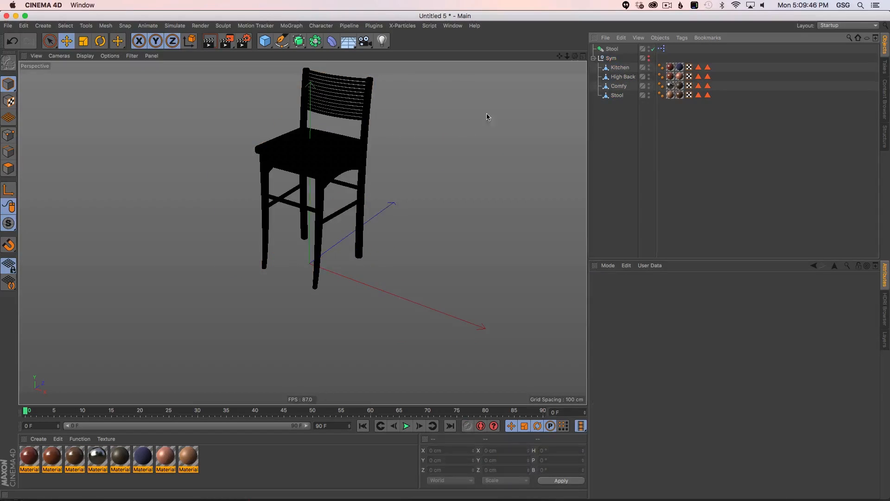
{"action": "left_click", "coordinate": [594, 57]}
View the Content Browser's top-level locations and return to the scene's object list
{"action": "left_click", "coordinate": [611, 58]}
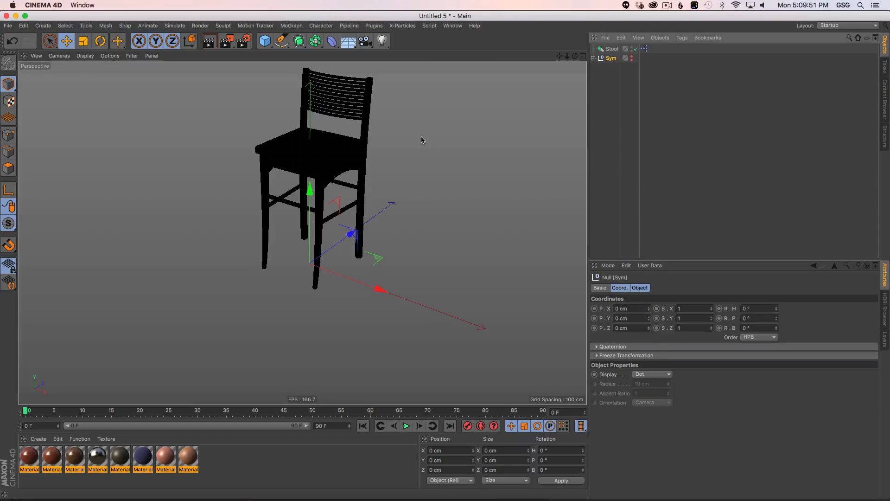
{"action": "left_click", "coordinate": [885, 100]}
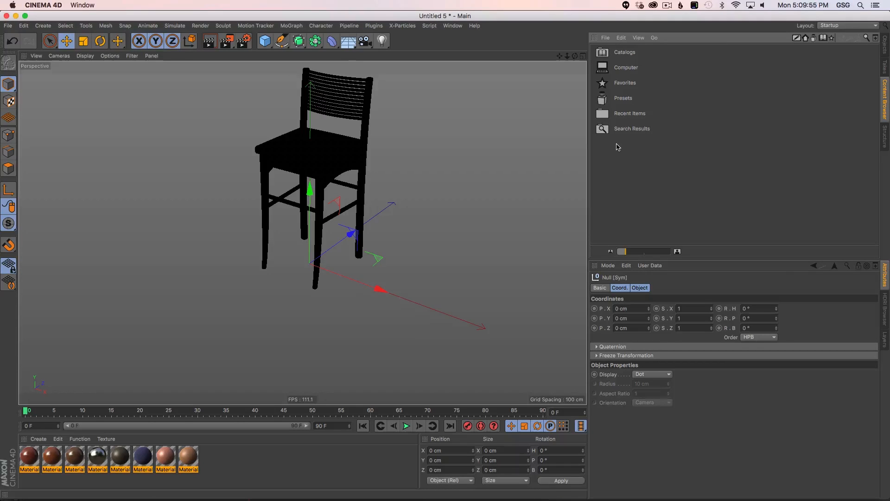
{"action": "left_click", "coordinate": [527, 144]}
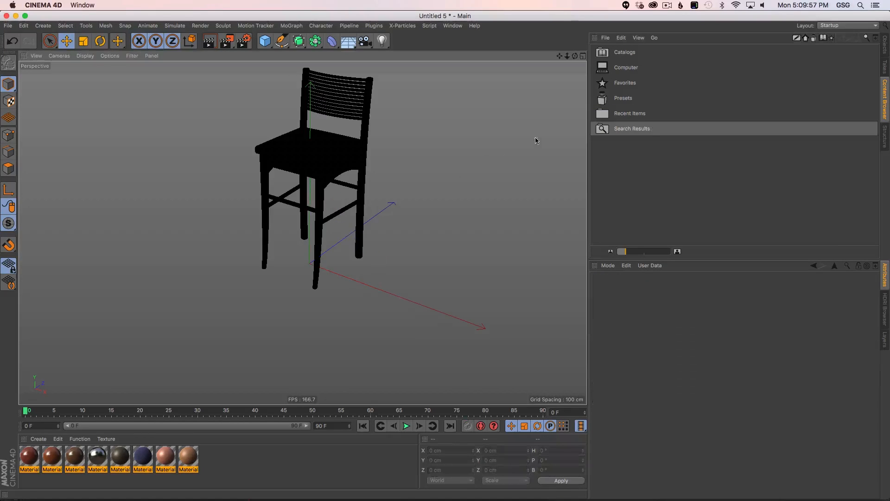
{"action": "left_click", "coordinate": [885, 47]}
Duplicate the Stool instance about 160 cm along X and switch both instances to the Highback chair type
{"action": "left_click", "coordinate": [613, 49]}
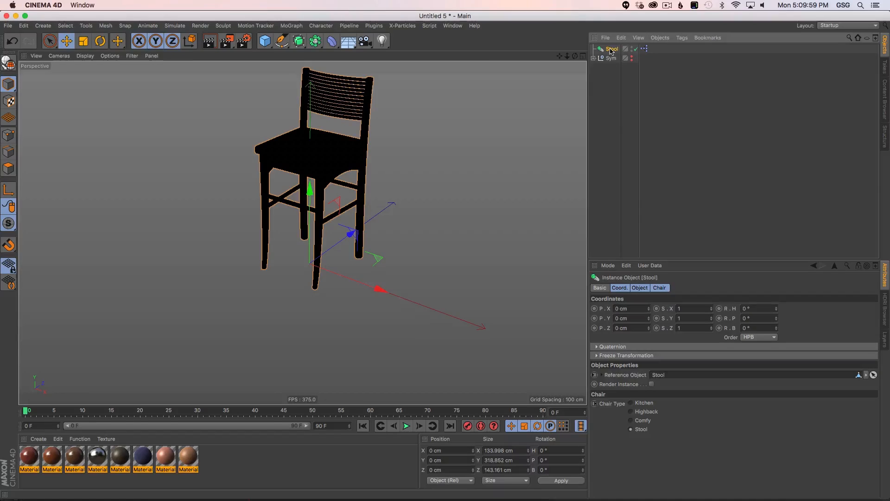
{"action": "left_click_drag", "start_coordinate": [353, 299], "coordinate": [484, 280]}
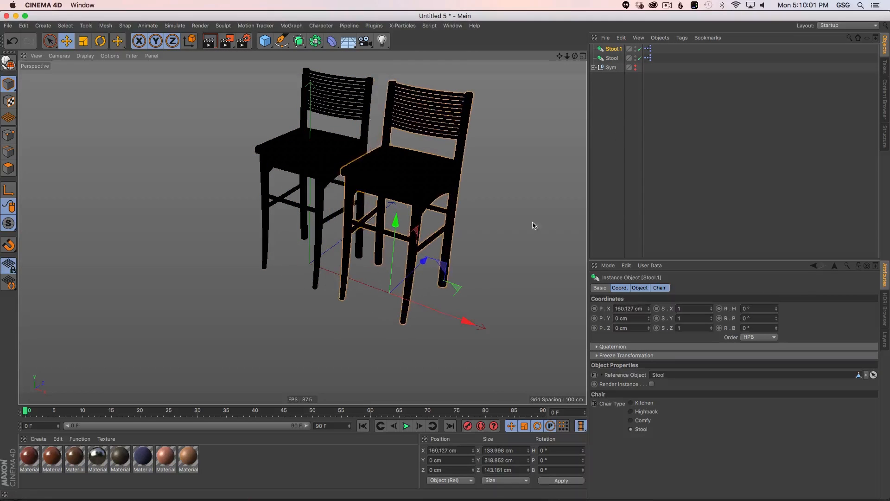
{"action": "left_click", "coordinate": [613, 58], "text": "ctrl"}
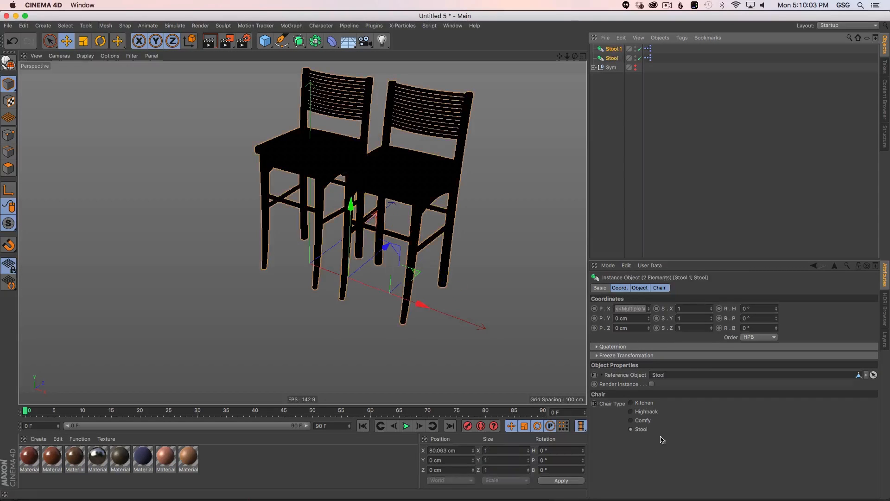
{"action": "left_click", "coordinate": [638, 412]}
{"action": "left_click", "coordinate": [640, 420]}
{"action": "left_click", "coordinate": [639, 412]}
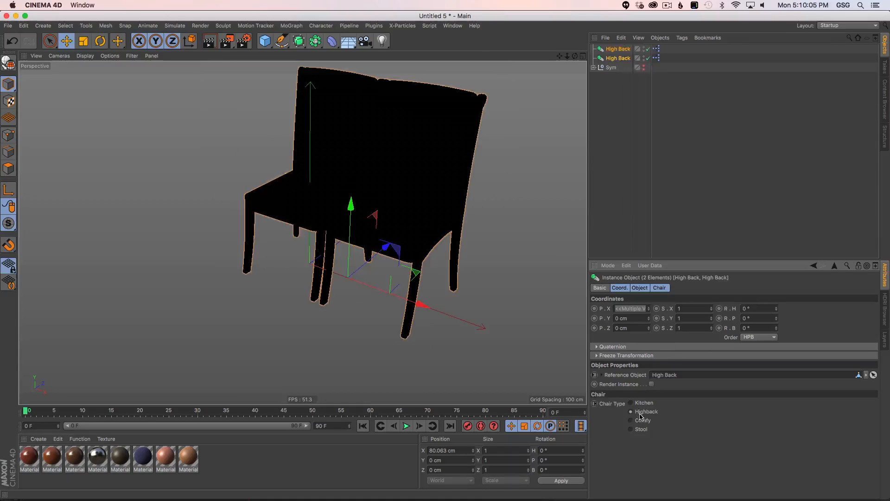
Enable Enhanced OpenGL and Reflections in the perspective view's display options
{"action": "left_click", "coordinate": [110, 56]}
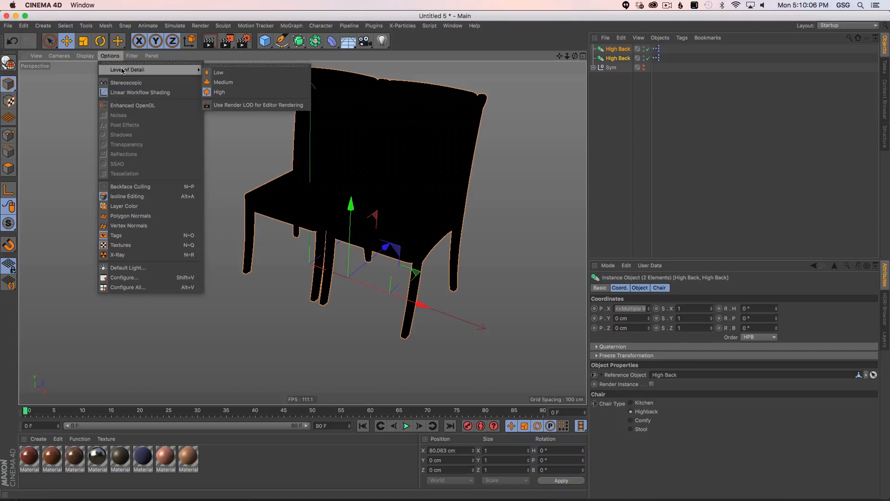
{"action": "left_click", "coordinate": [135, 105]}
{"action": "left_click", "coordinate": [110, 55]}
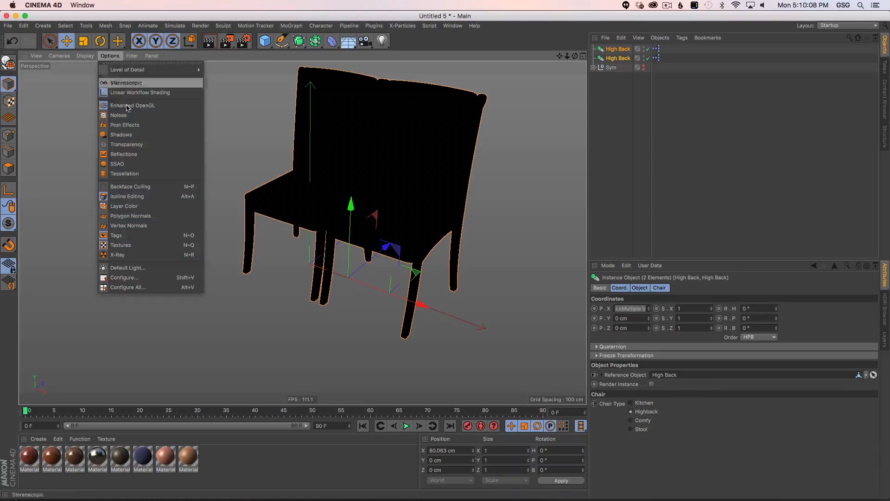
{"action": "left_click", "coordinate": [144, 155]}
{"action": "mouse_move", "coordinate": [352, 161]}
{"action": "left_mouse_down", "text": "alt"}
{"action": "mouse_move", "coordinate": [403, 170]}
{"action": "mouse_move", "coordinate": [297, 162]}
{"action": "mouse_move", "coordinate": [346, 163]}
{"action": "left_mouse_up", "text": "alt"}
Delete the duplicate High Back instance offset along X and switch to the Chairs_0001.c4d project
{"action": "left_click", "coordinate": [620, 58]}
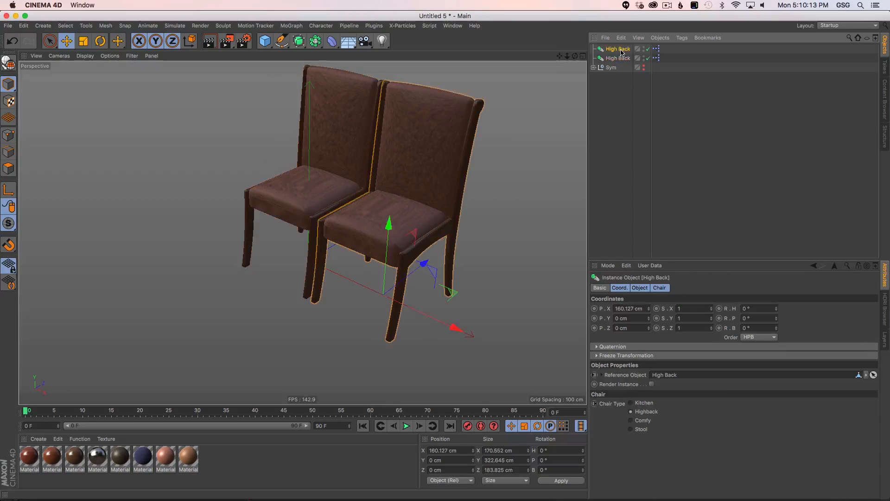
{"action": "key", "text": "Delete"}
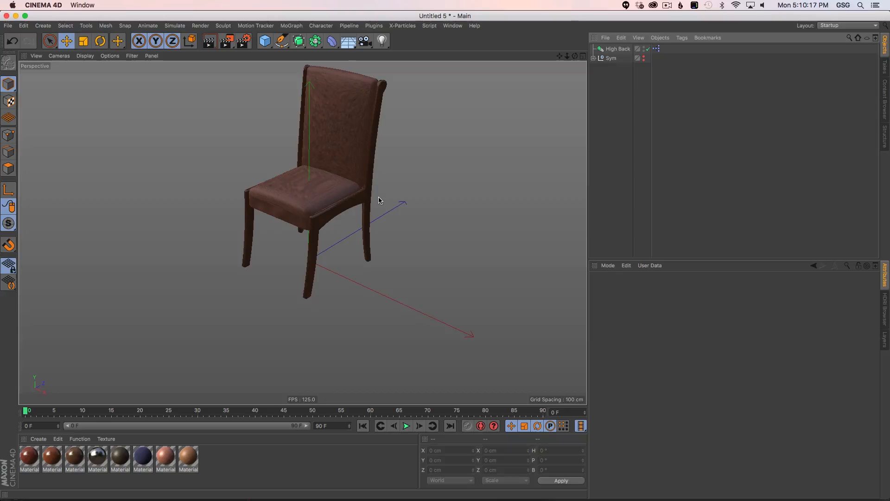
{"action": "key", "text": "super+Tab"}
{"action": "left_click", "coordinate": [452, 25]}
{"action": "left_click", "coordinate": [487, 264]}
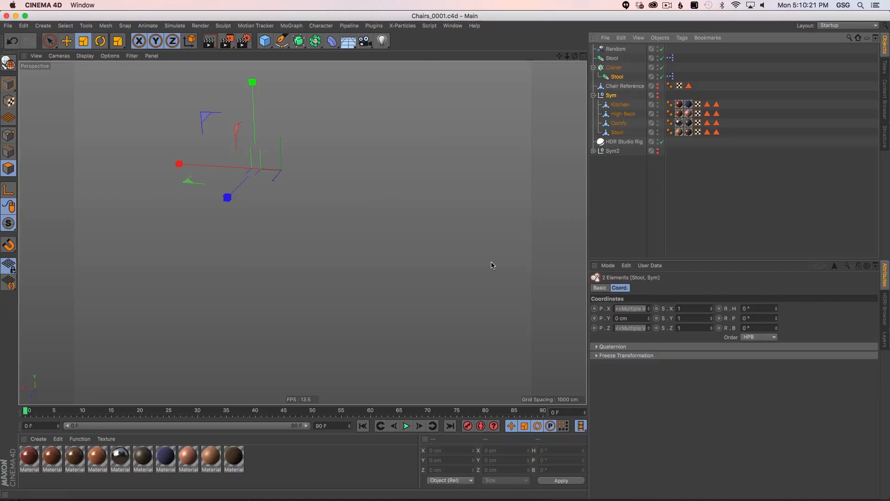
Examine the Condition, Memory and object name nodes in the XPresso graph of the Stool instance under the Cloner
{"action": "double_click", "coordinate": [670, 76]}
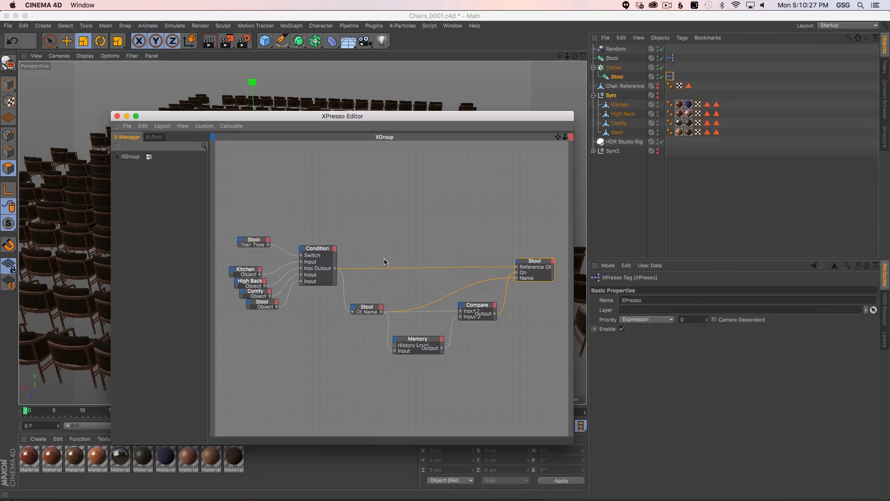
{"action": "left_click", "coordinate": [310, 283]}
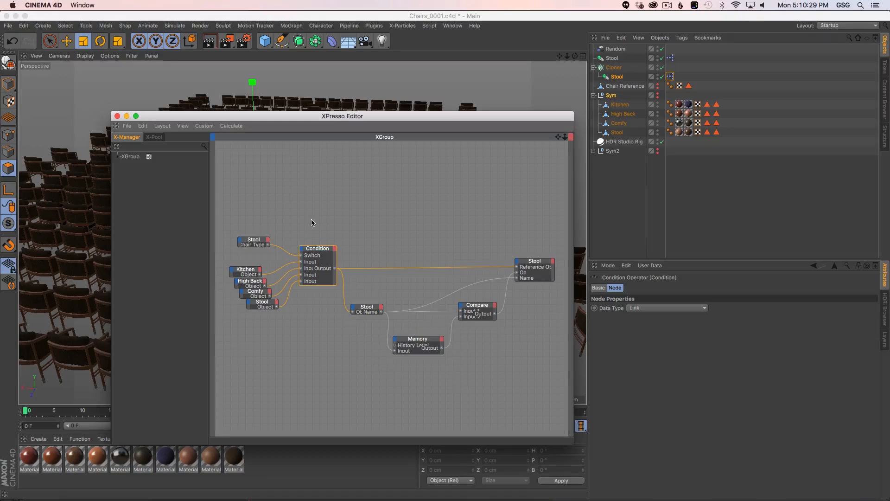
{"action": "left_click_drag", "start_coordinate": [423, 325], "coordinate": [421, 358]}
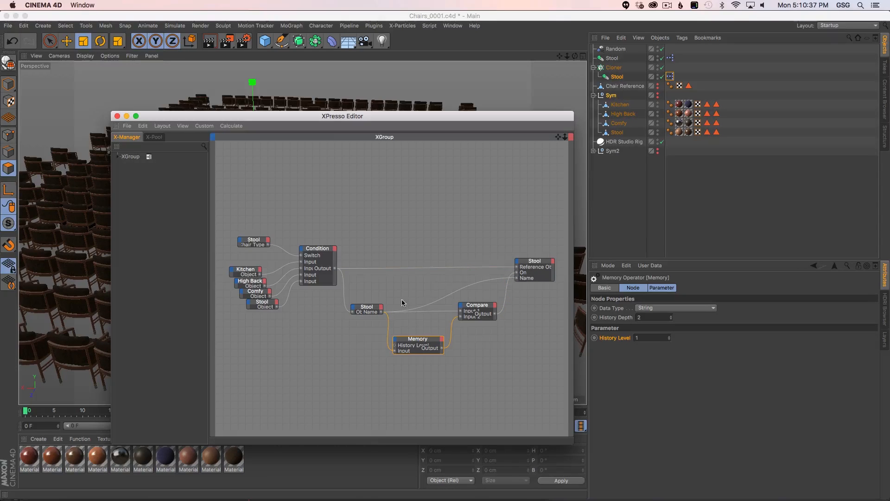
{"action": "left_click", "coordinate": [369, 308]}
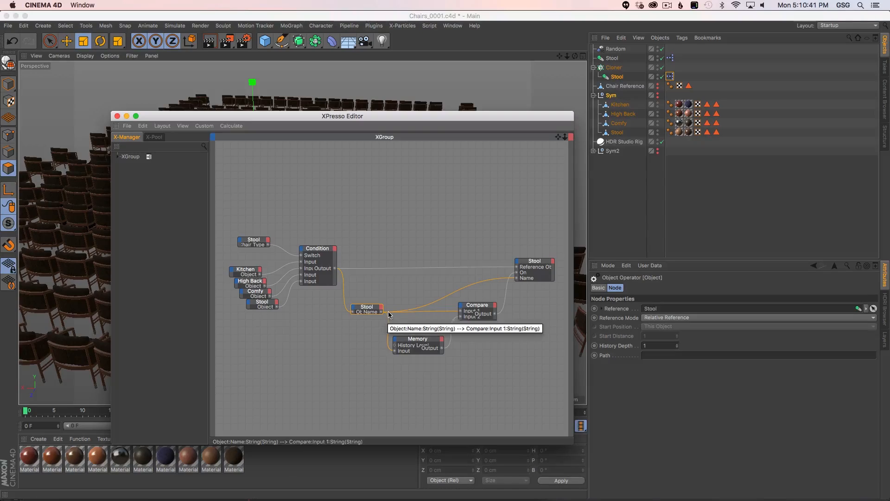
{"action": "left_click", "coordinate": [117, 116]}
Save the Chairs_0001.c4d project
{"action": "left_click_drag", "start_coordinate": [232, 159], "coordinate": [377, 191], "text": "alt"}
{"action": "key", "text": "super+s"}
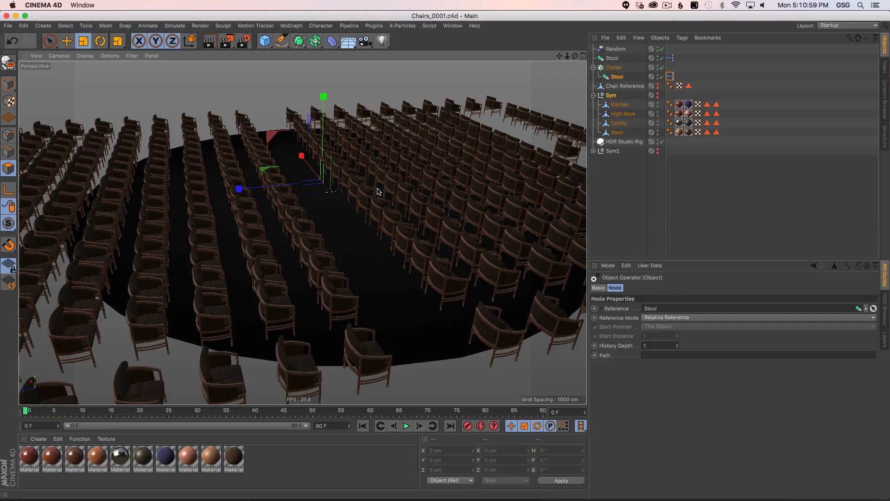